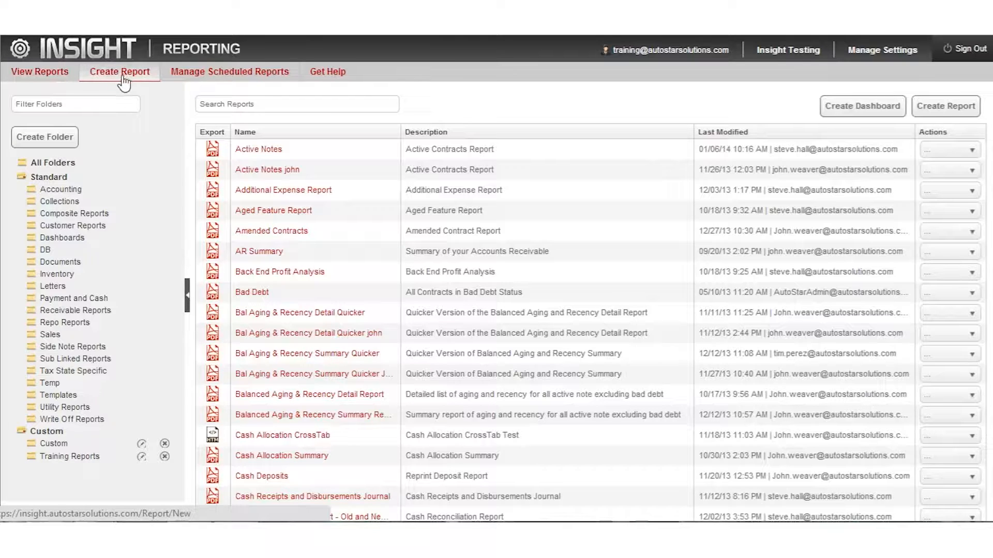
# Create a new report and name it Sample Report 1.
pyautogui.click(949, 109)
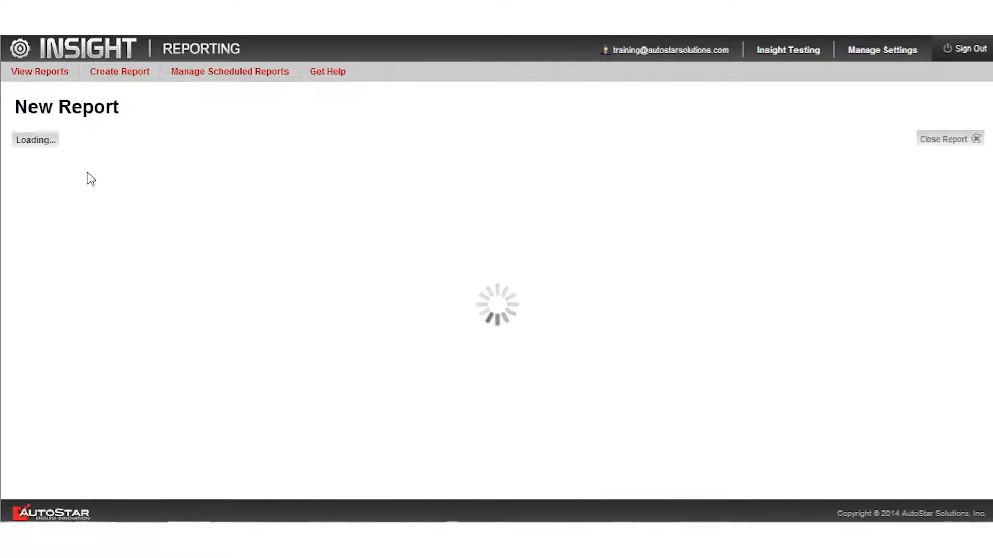
pyautogui.click(111, 216)
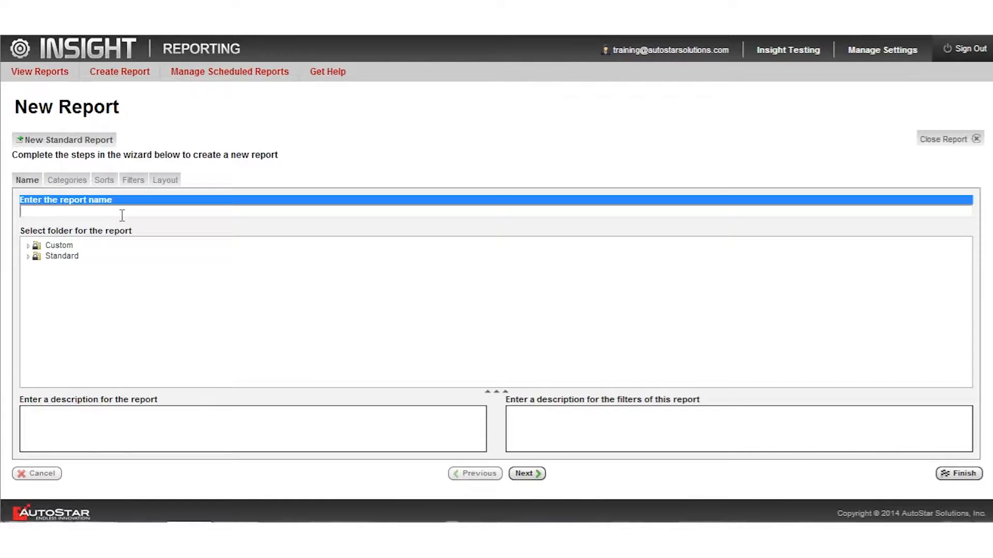
pyautogui.write('Samp')
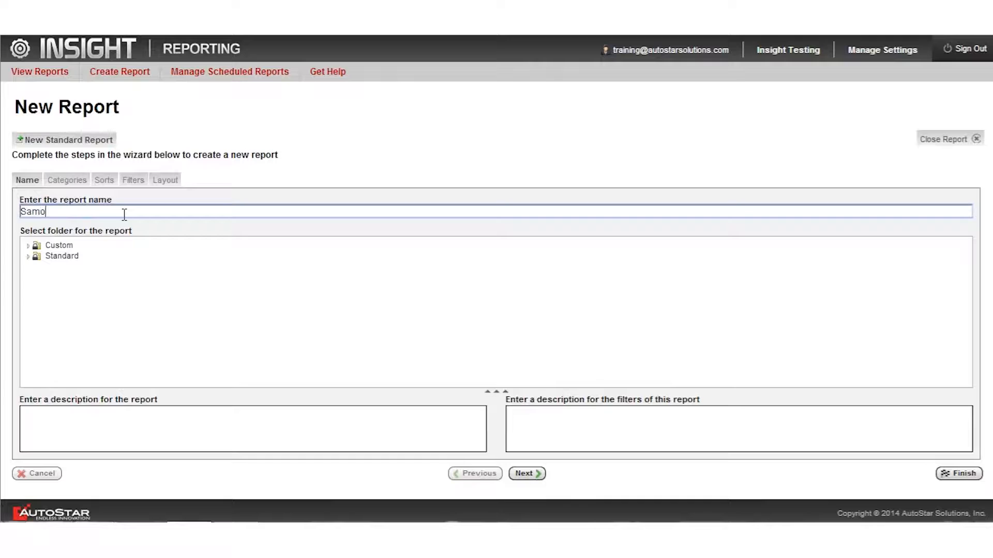
pyautogui.write('le Report 1')
# Store the report in the Training Reports folder under Custom and describe it as "Sample containing info on how to use wizard".
pyautogui.click(28, 247)
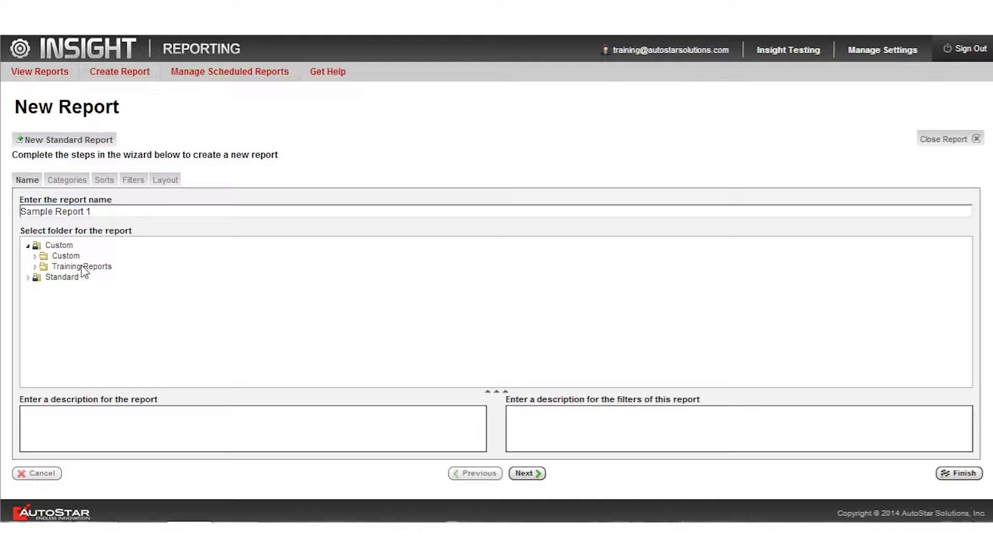
pyautogui.click(85, 268)
pyautogui.click(291, 422)
pyautogui.write('Sample ')
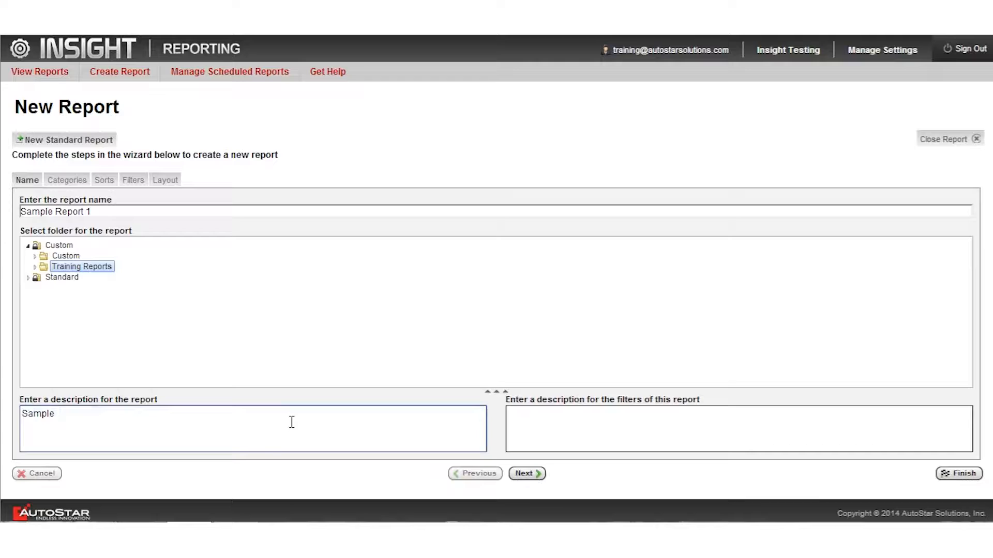
pyautogui.write('containing info on how to use wizard')
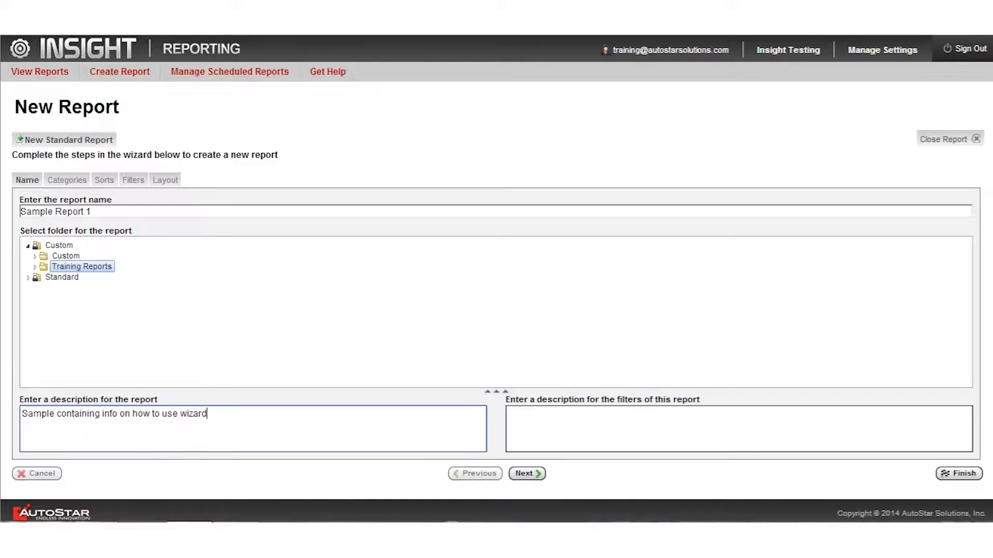
pyautogui.click(531, 475)
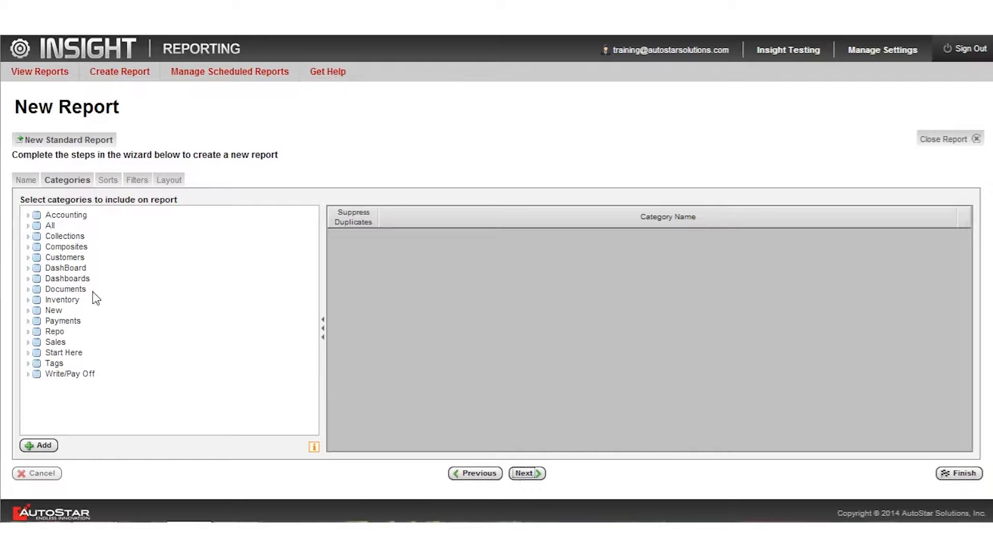
# Include the Contracts category from the 1 Main group under New in the report.
pyautogui.click(29, 311)
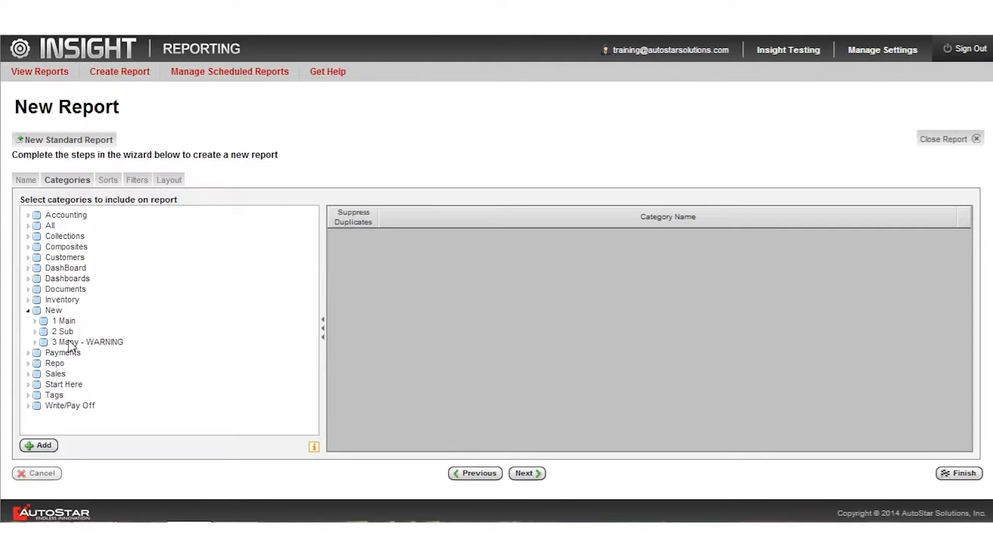
pyautogui.click(33, 319)
pyautogui.click(34, 321)
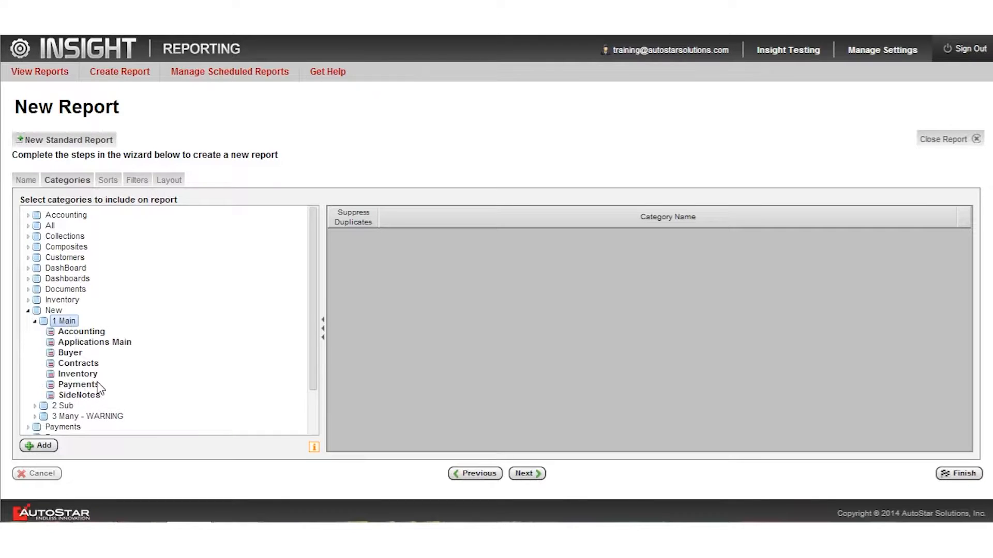
pyautogui.click(64, 366)
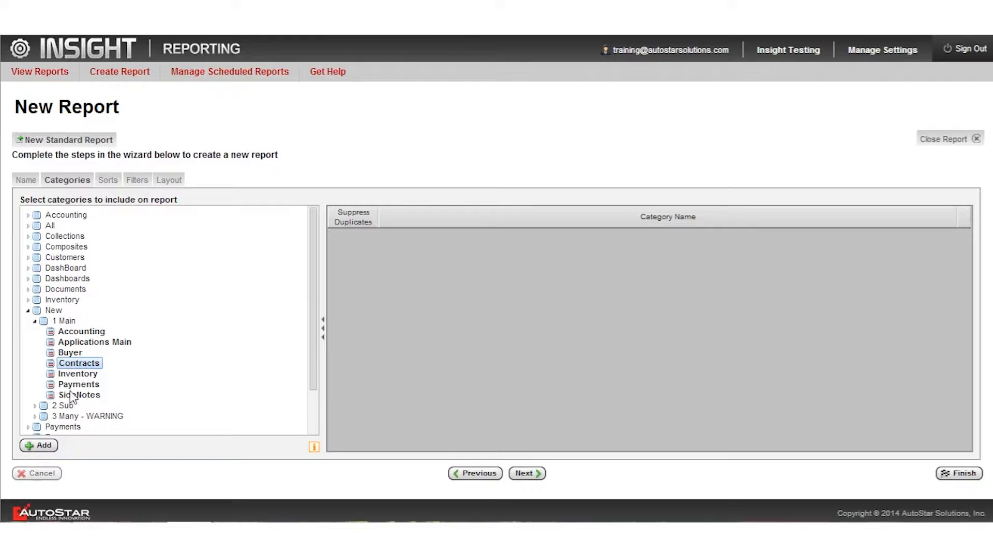
pyautogui.moveTo(76, 368); pyautogui.dragTo(634, 287)
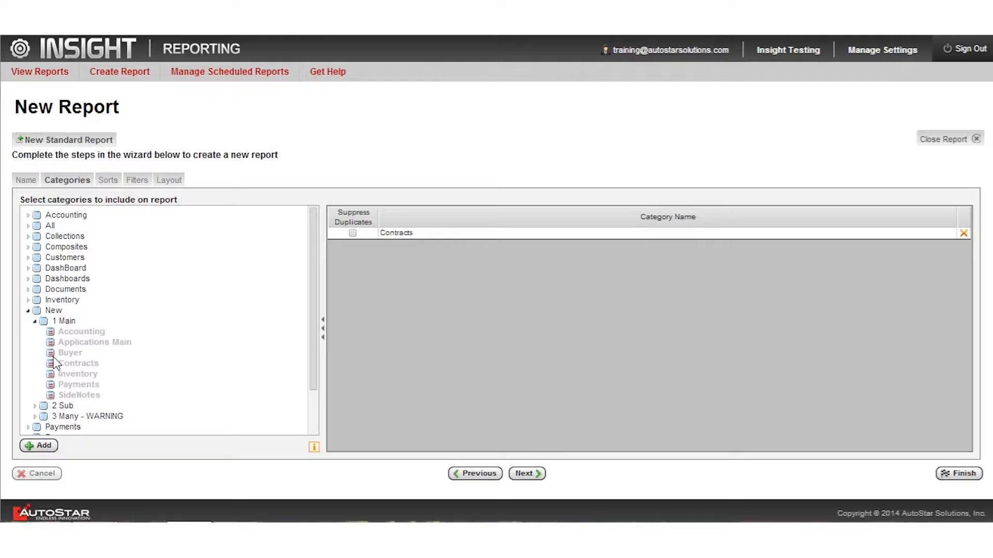
# Include the Collections category from the 2 Sub group under New and proceed to the sort settings.
pyautogui.click(36, 322)
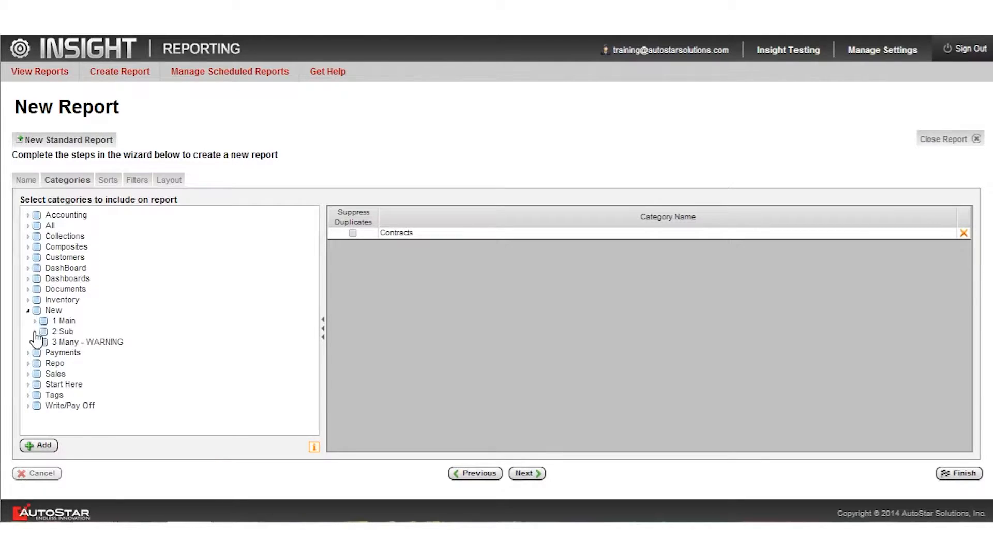
pyautogui.click(35, 332)
pyautogui.scroll(-3, 204, 310)
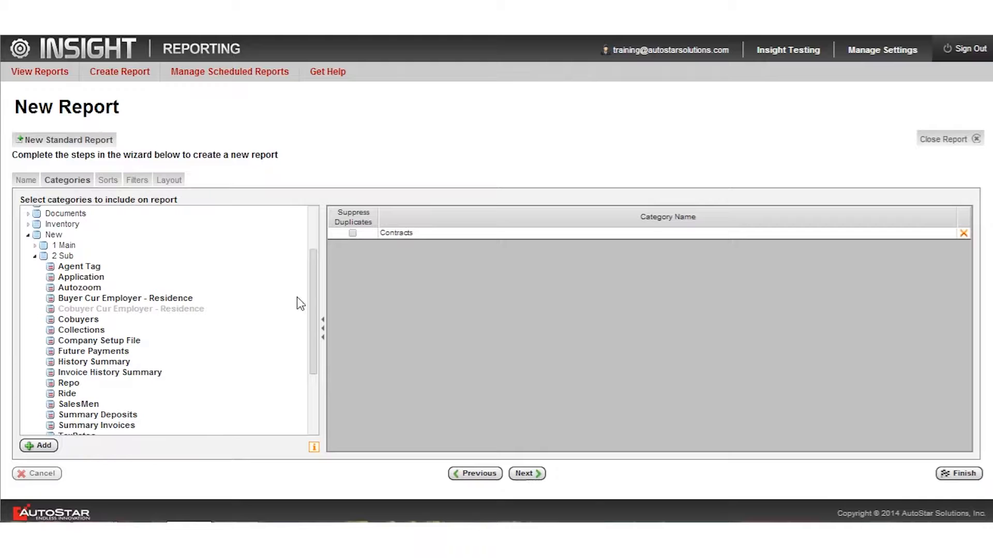
pyautogui.scroll(-3, 313, 305)
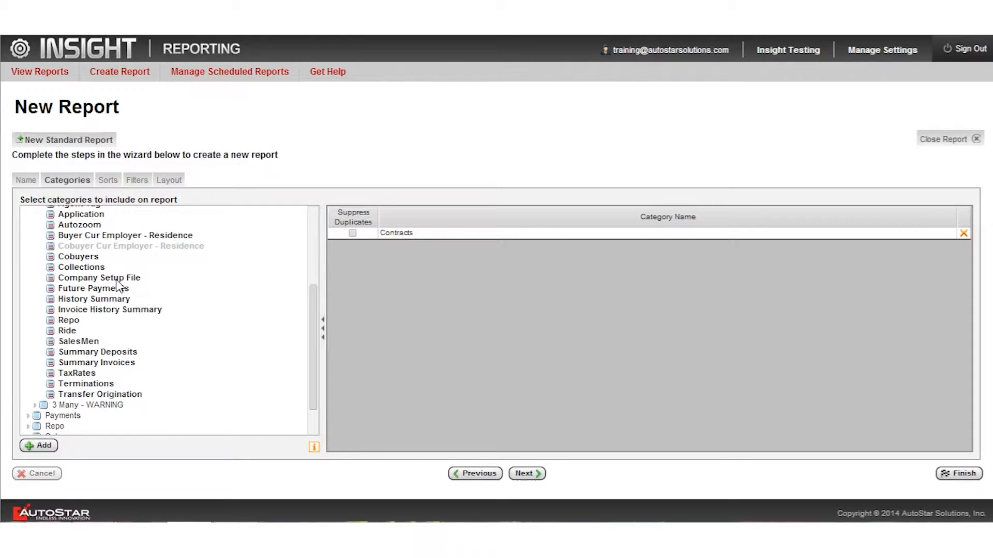
pyautogui.click(81, 269)
pyautogui.moveTo(81, 274); pyautogui.dragTo(468, 281)
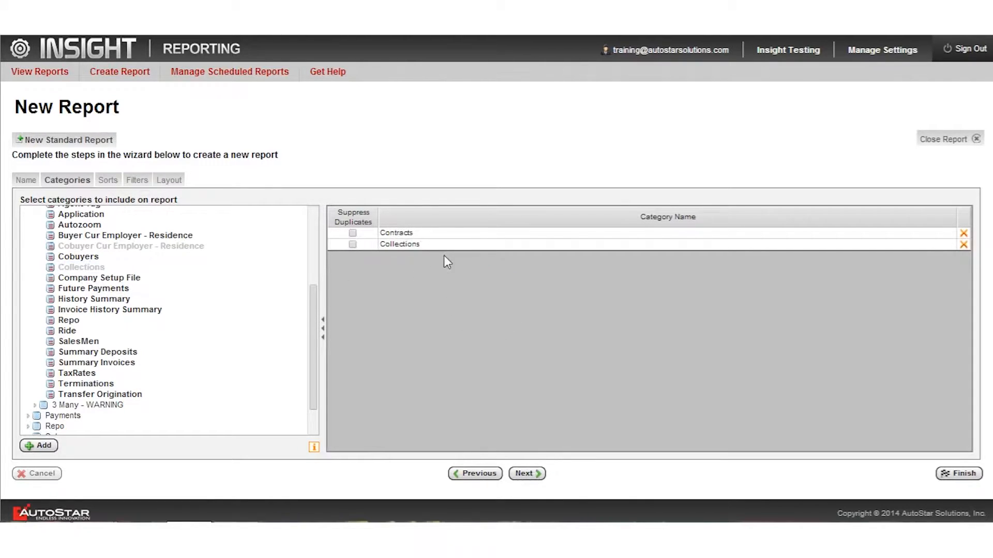
pyautogui.click(524, 474)
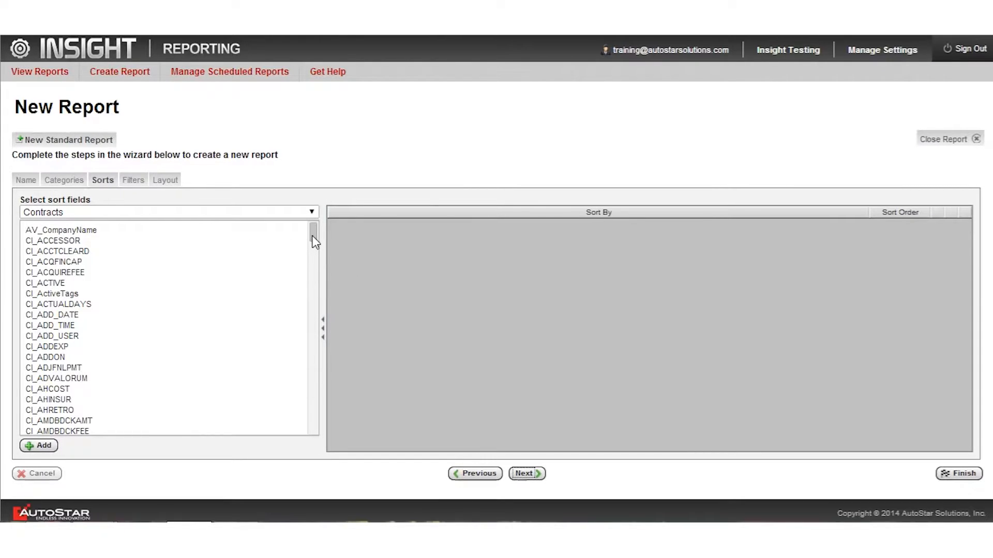
# Sort the report by the Contracts fields CI_COMPANYCODE in ascending order and CI_DATESOLD in descending order.
pyautogui.moveTo(312, 237); pyautogui.dragTo(312, 250)
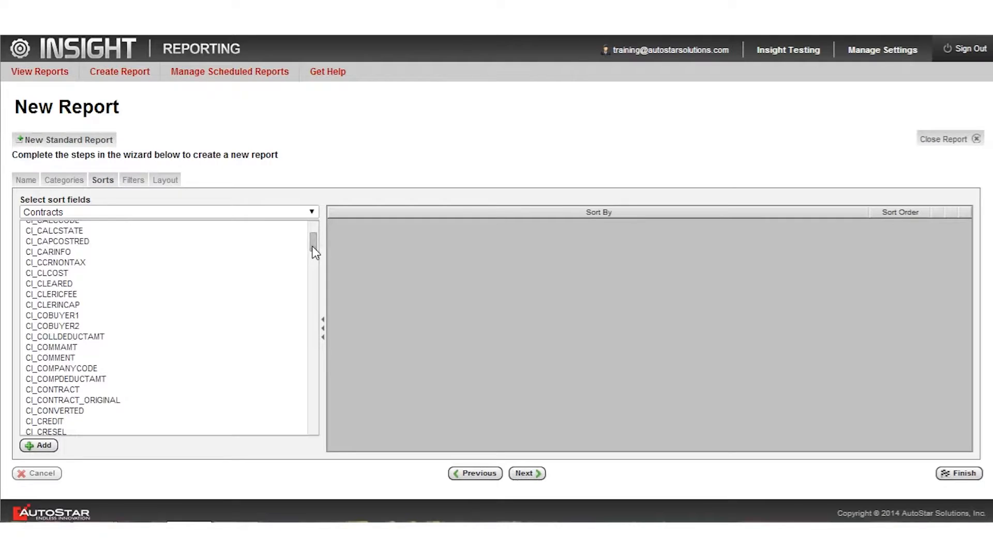
pyautogui.moveTo(66, 369); pyautogui.dragTo(406, 295)
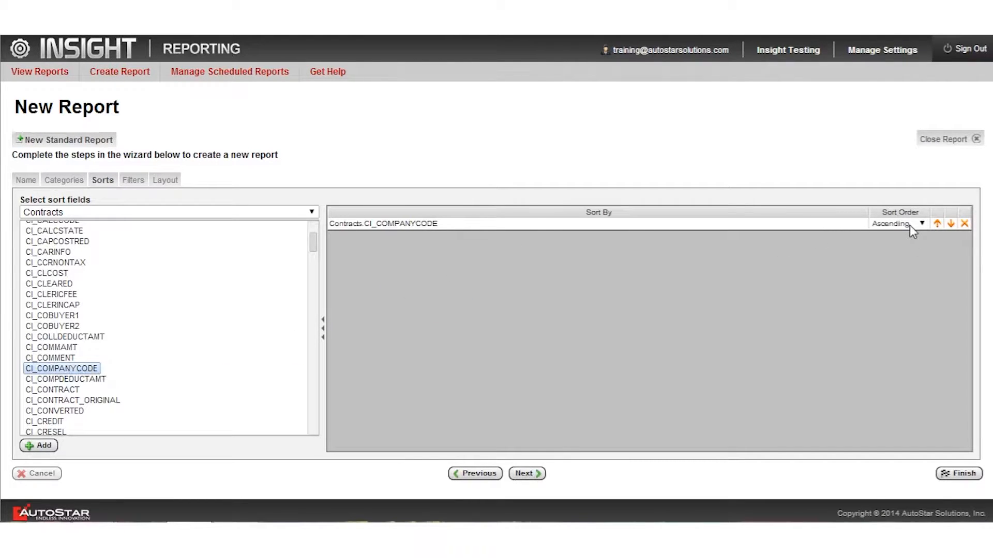
pyautogui.scroll(-3, 221, 337)
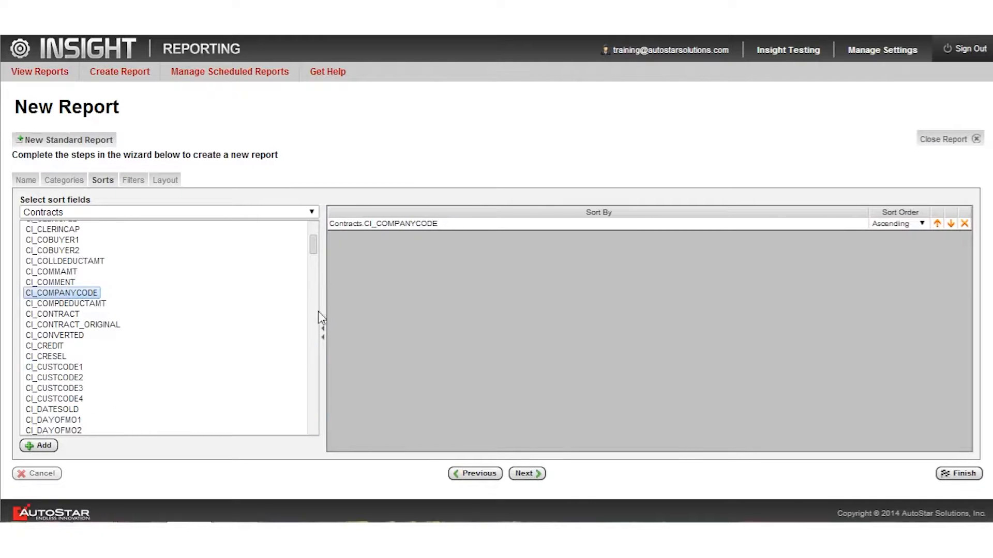
pyautogui.moveTo(316, 249); pyautogui.dragTo(314, 246)
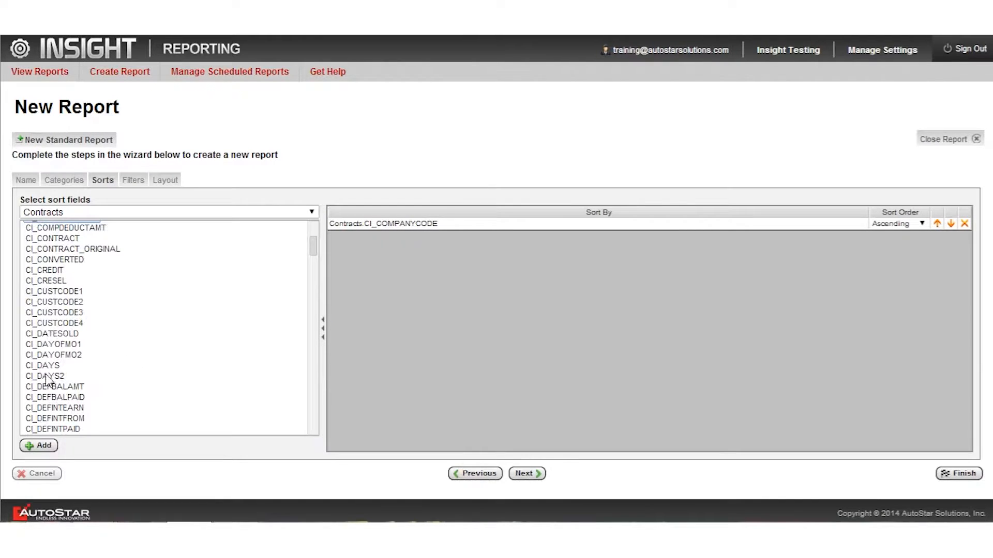
pyautogui.moveTo(51, 334); pyautogui.dragTo(486, 309)
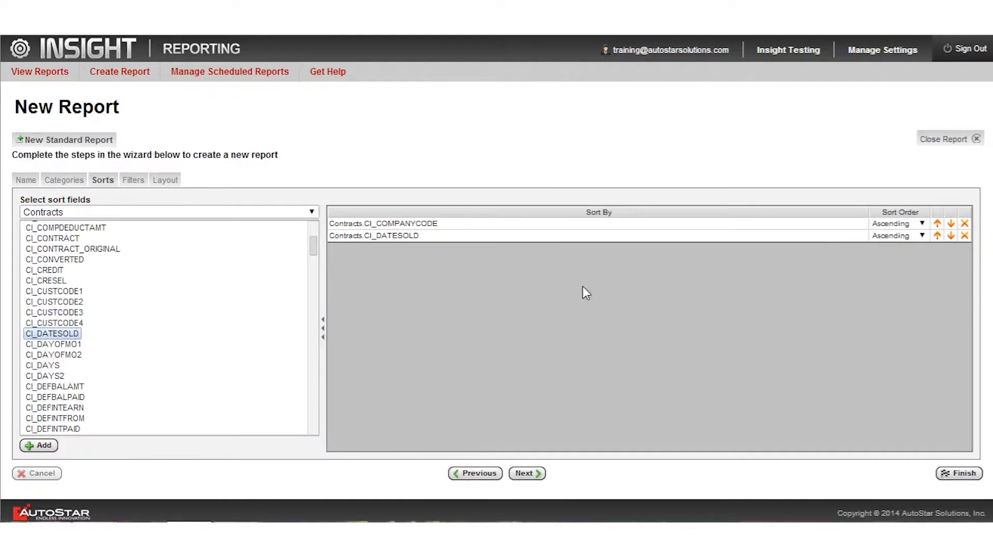
pyautogui.click(921, 236)
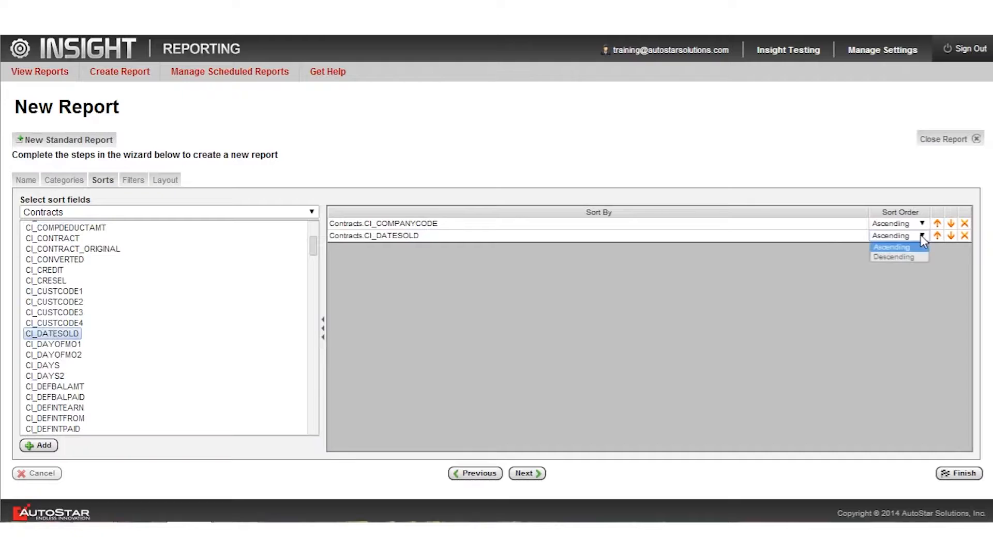
pyautogui.click(910, 258)
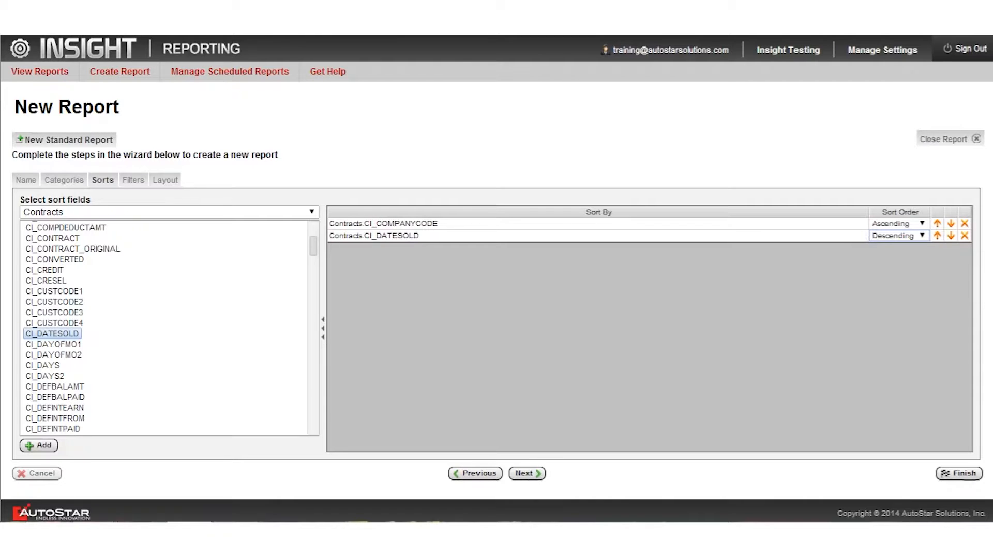
pyautogui.click(527, 473)
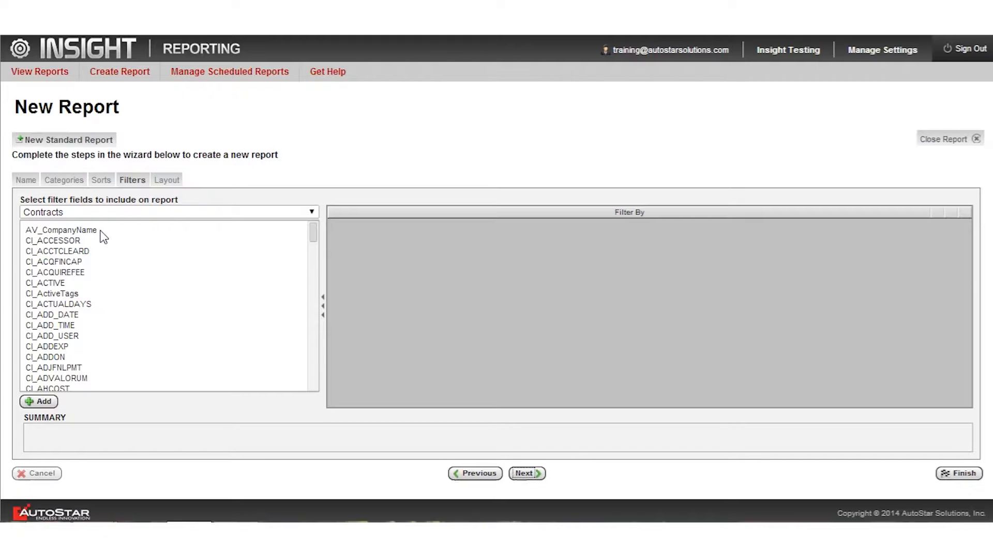
# Add a filter on the Contracts field CI_COMPANYCODE with the condition Is One Of.
pyautogui.moveTo(312, 226); pyautogui.dragTo(315, 236)
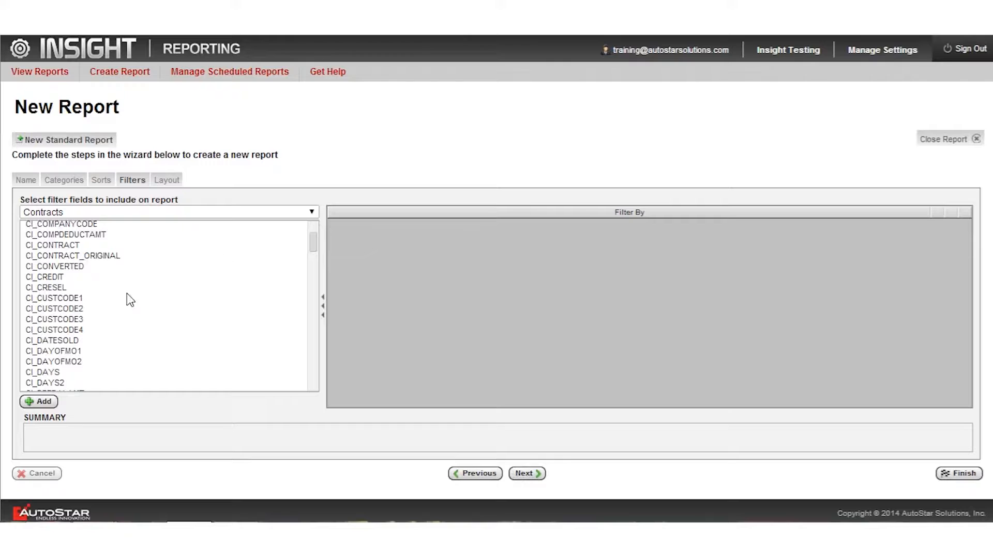
pyautogui.scroll(2, 82, 244)
pyautogui.moveTo(64, 300); pyautogui.dragTo(419, 260)
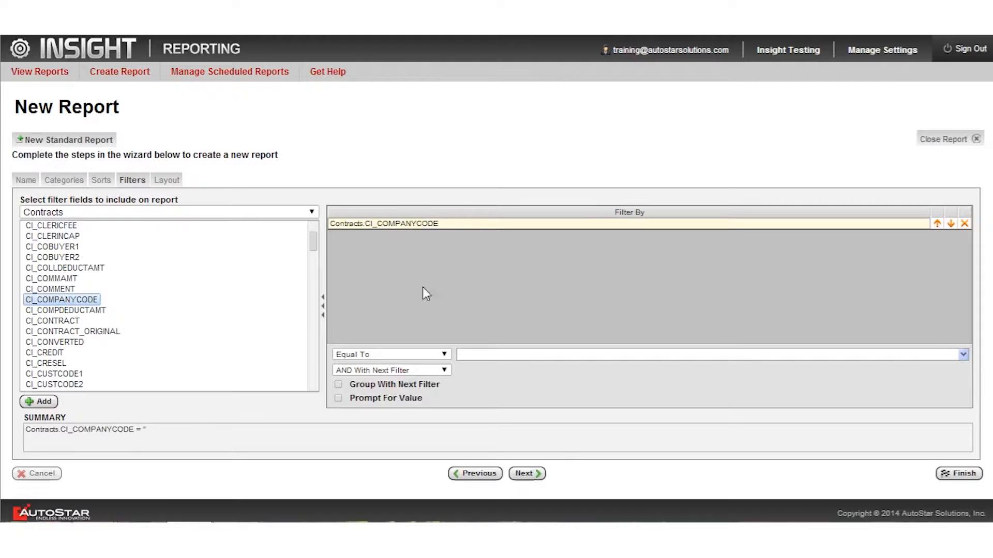
pyautogui.click(445, 353)
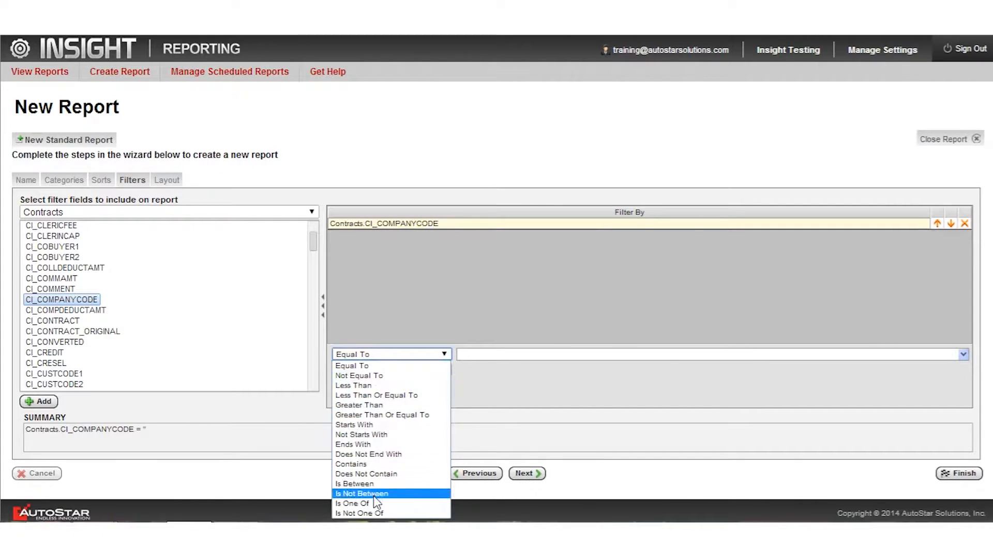
pyautogui.click(359, 503)
# Add 1 and 2 as the accepted values of the CI_COMPANYCODE filter.
pyautogui.click(562, 353)
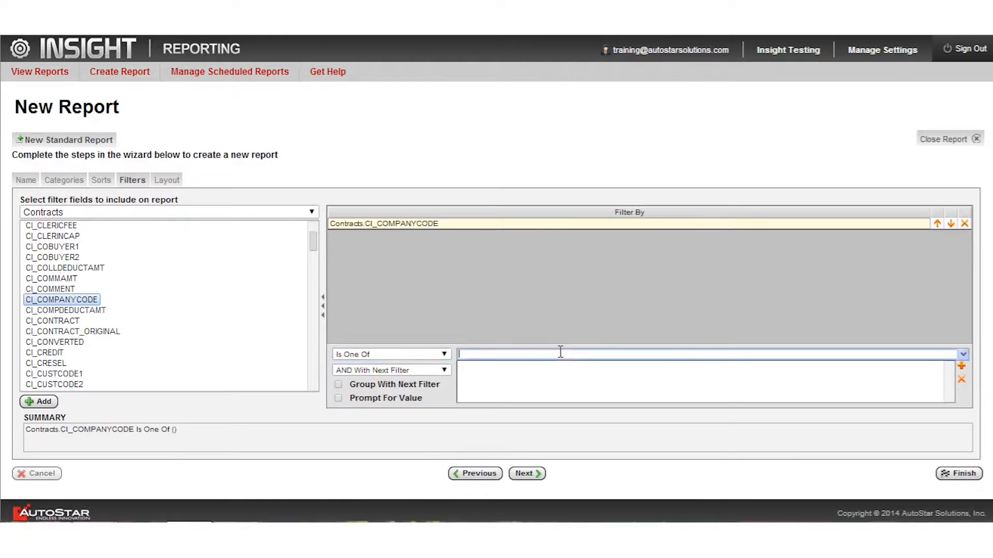
pyautogui.write('1')
pyautogui.click(961, 365)
pyautogui.click(880, 355)
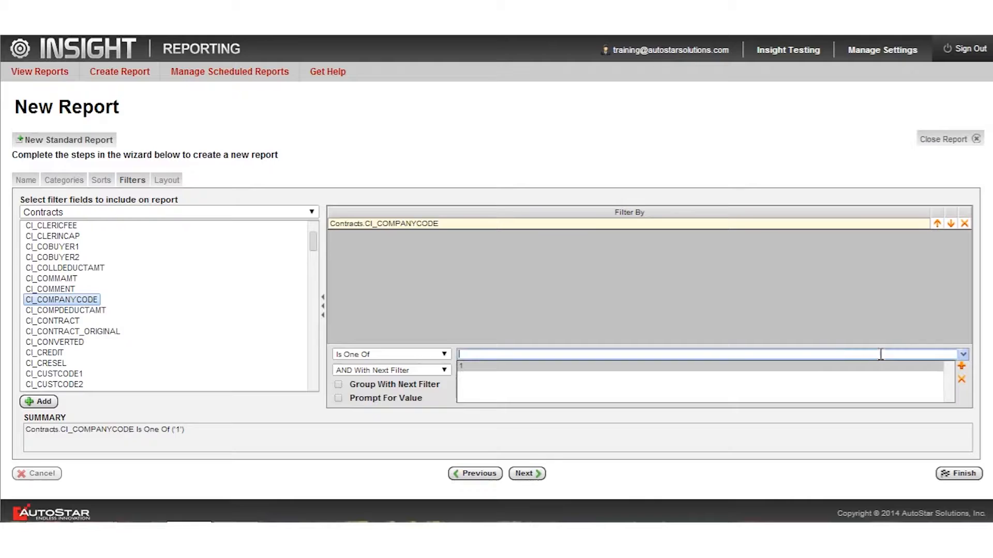
pyautogui.write('2')
pyautogui.click(961, 365)
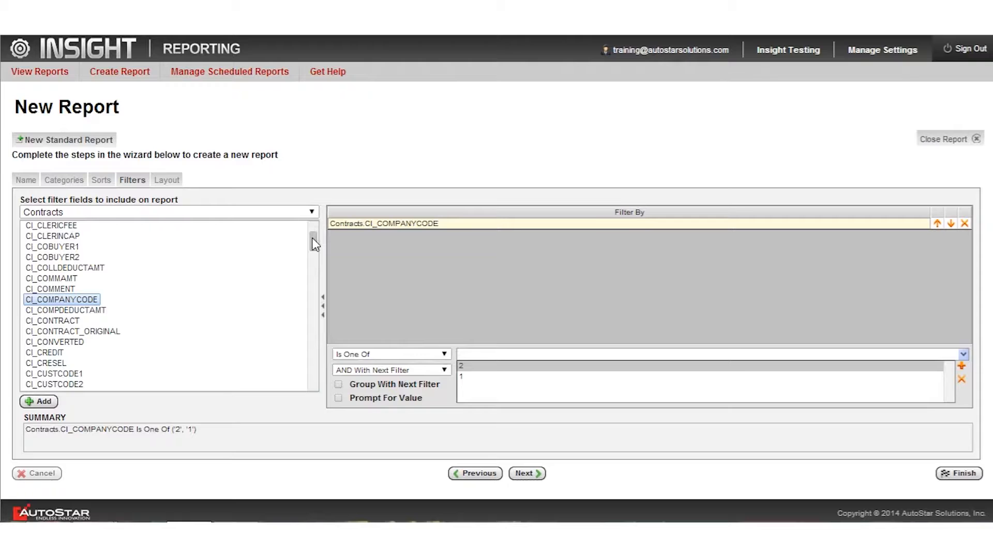
# Add the Contracts field CO_REMAINBAL as a second report filter.
pyautogui.moveTo(311, 238); pyautogui.dragTo(312, 227)
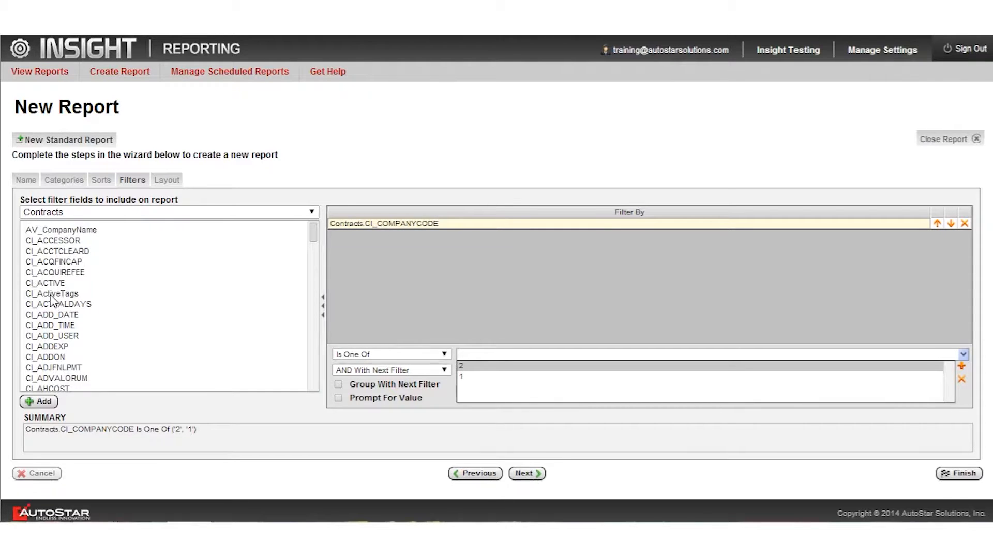
pyautogui.moveTo(318, 240); pyautogui.dragTo(329, 309)
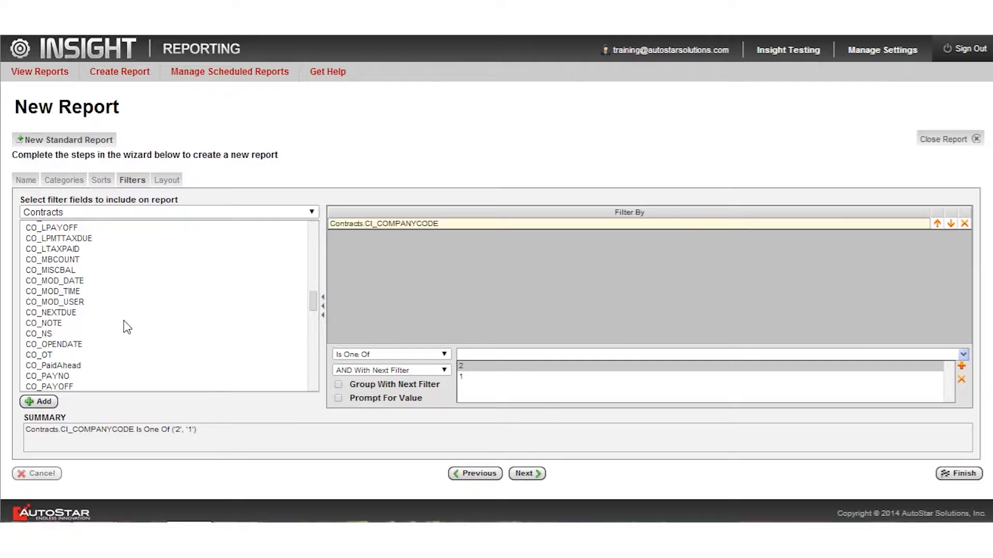
pyautogui.scroll(-5, 124, 322)
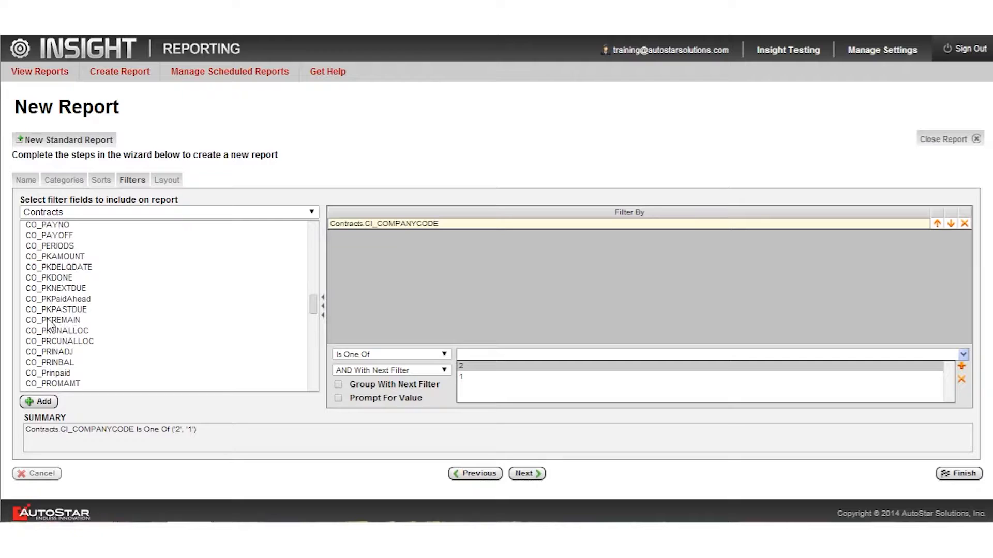
pyautogui.scroll(-3, 68, 299)
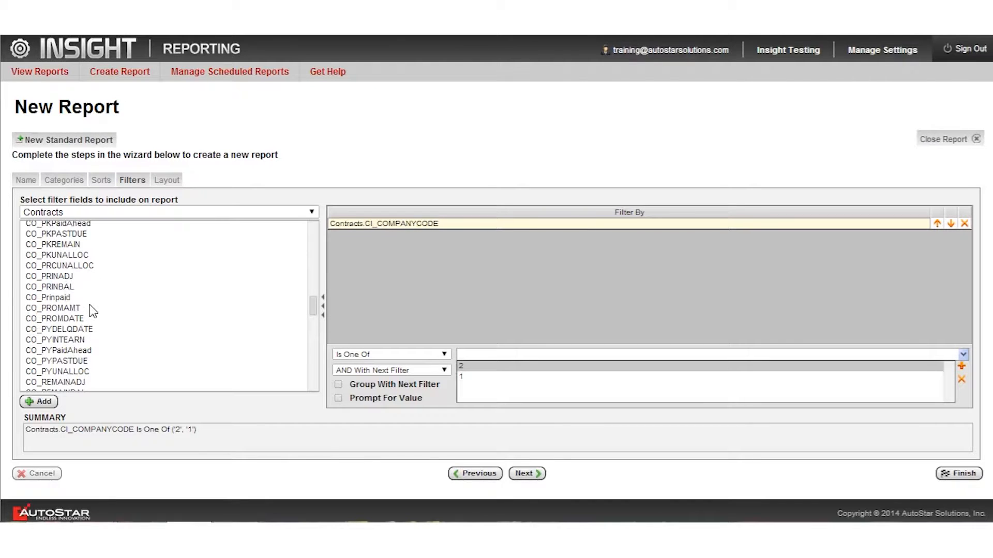
pyautogui.scroll(-3, 89, 302)
pyautogui.moveTo(68, 317); pyautogui.dragTo(433, 269)
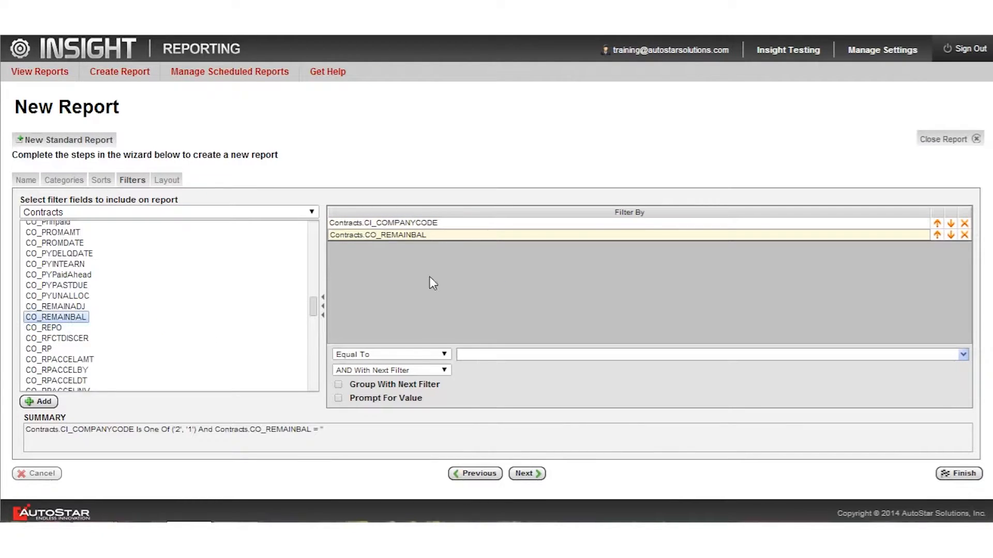
# Set the CO_REMAINBAL filter's condition to Greater Than Or Equal To with the value 5000.
pyautogui.click(444, 356)
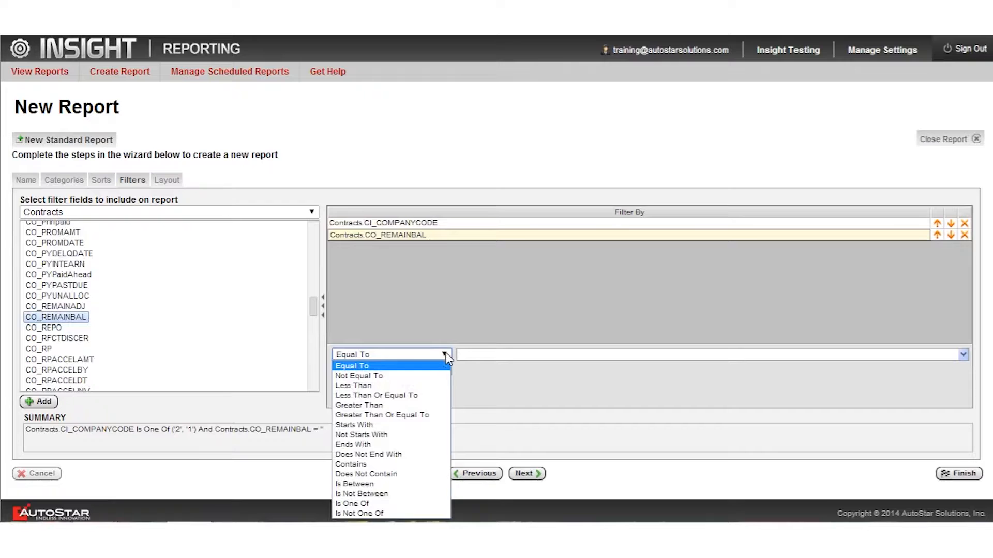
pyautogui.click(400, 416)
pyautogui.click(477, 355)
pyautogui.write('5')
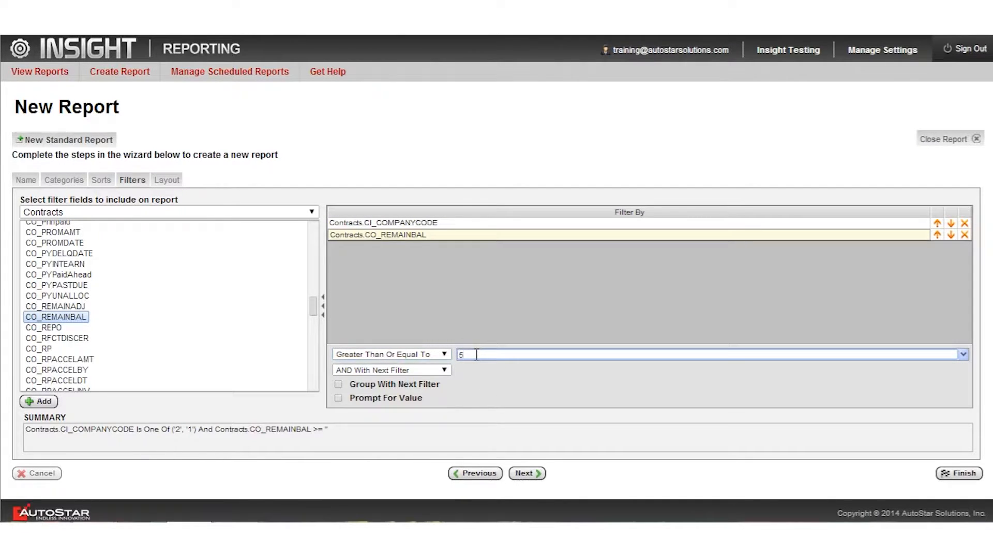
pyautogui.write('000')
pyautogui.click(396, 297)
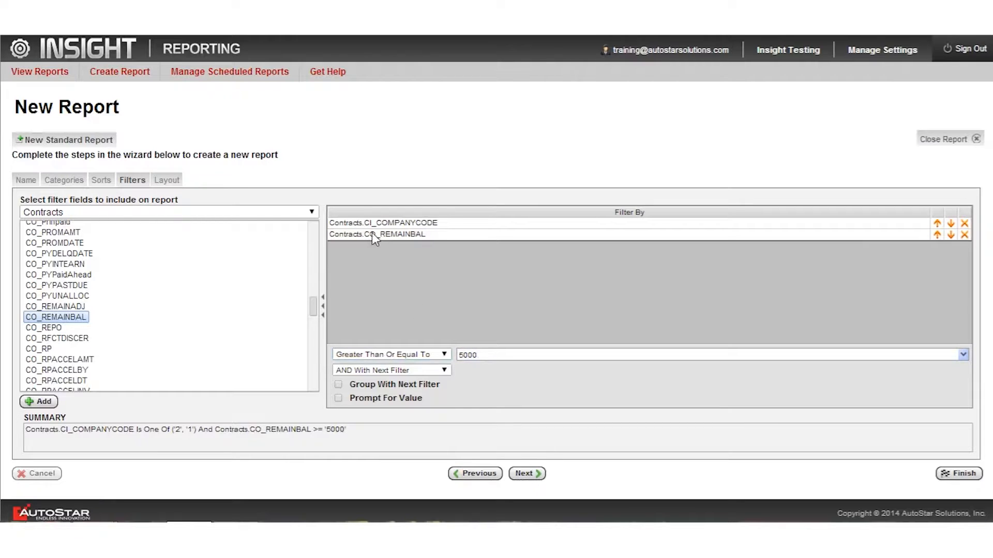
# Add a filter on the Contracts field CI_ActiveTags with the condition Does Not Contain and the value BK.
pyautogui.moveTo(315, 302); pyautogui.dragTo(315, 222)
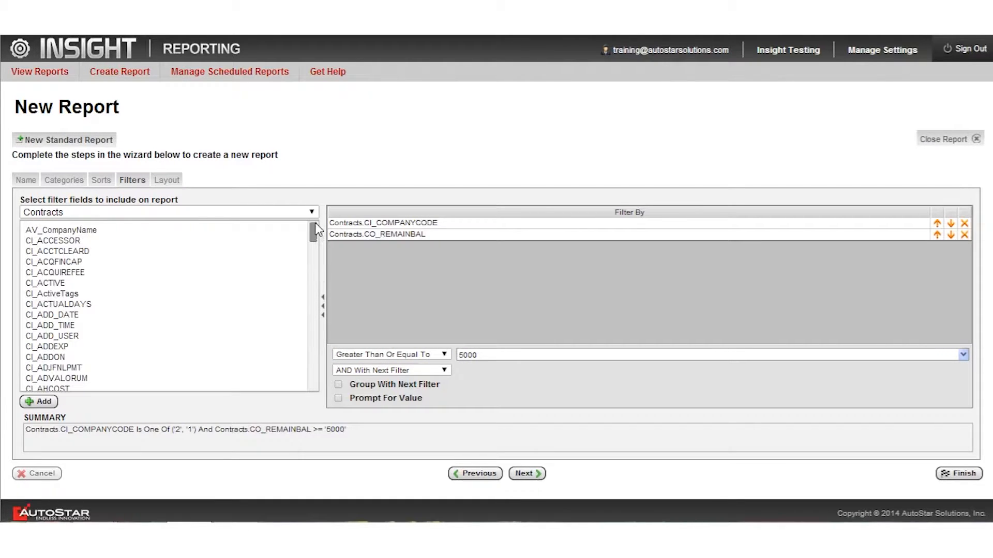
pyautogui.moveTo(58, 293); pyautogui.dragTo(466, 267)
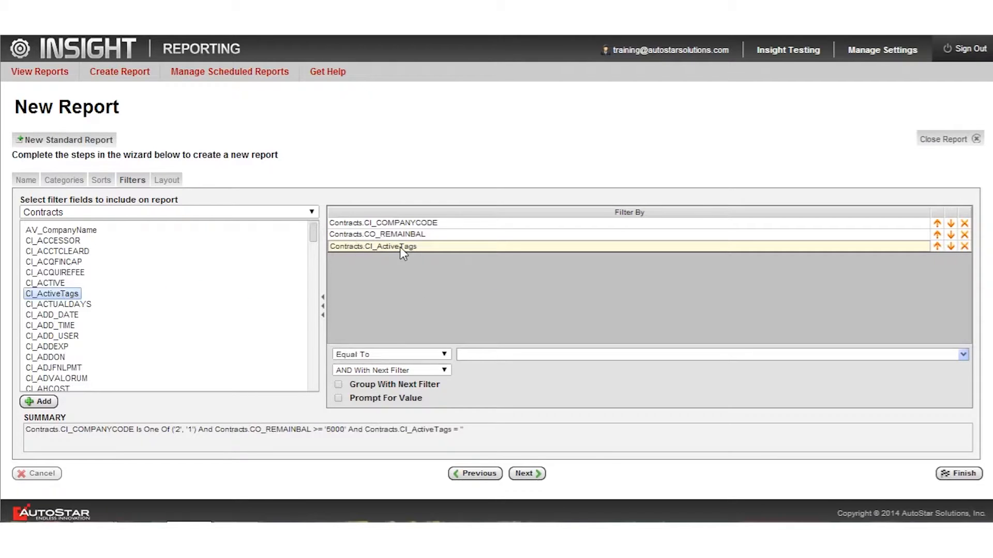
pyautogui.click(445, 356)
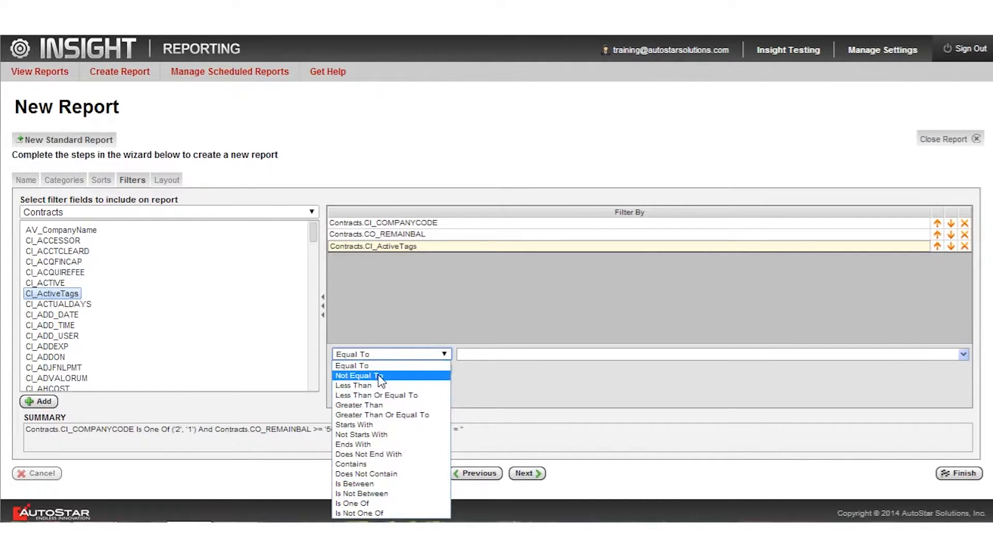
pyautogui.click(377, 474)
pyautogui.click(494, 355)
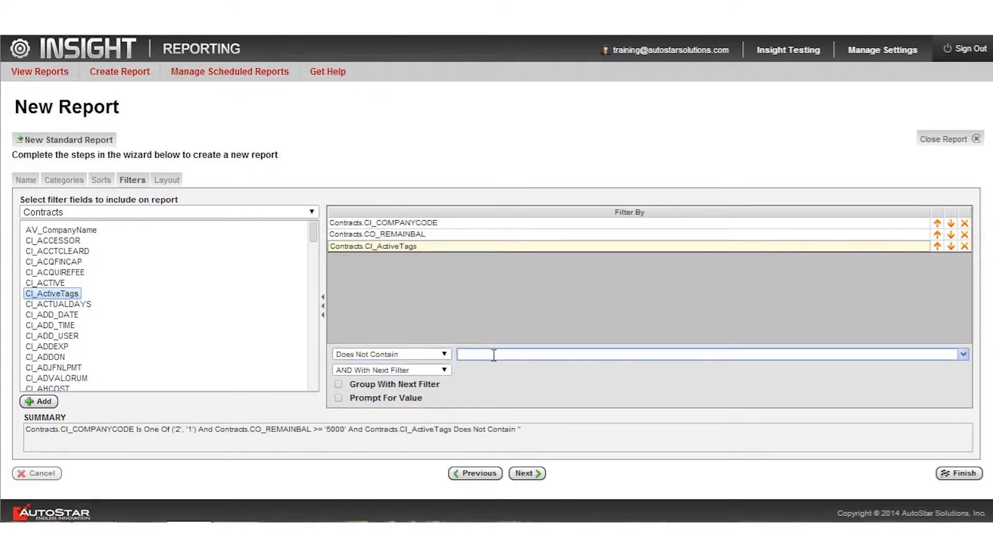
pyautogui.write('BK')
# Add a second CI_ActiveTags filter with the condition Does Not Contain and the value ROH.
pyautogui.moveTo(51, 297); pyautogui.dragTo(401, 257)
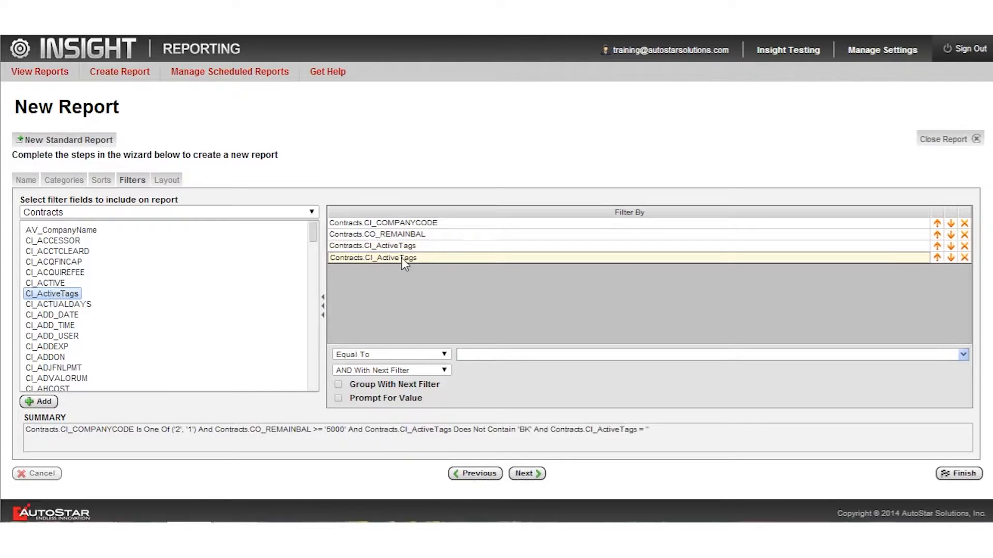
pyautogui.click(447, 355)
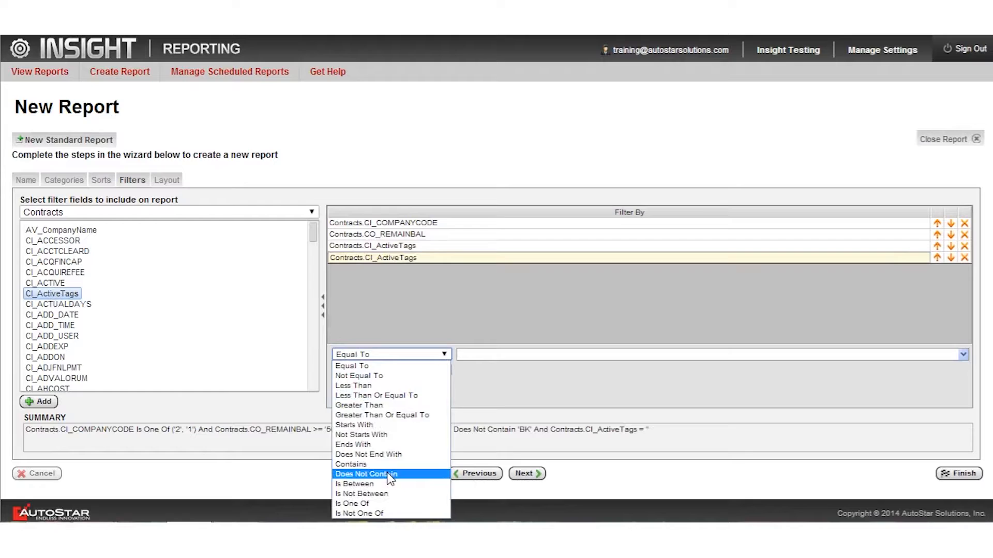
pyautogui.click(391, 473)
pyautogui.click(491, 353)
pyautogui.write('ROH')
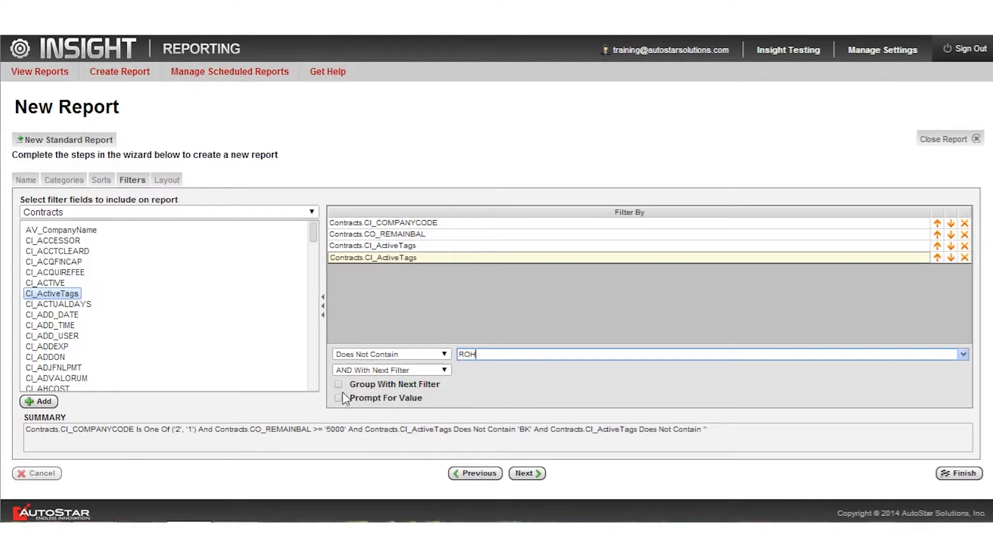
# Group the CI_ActiveTags filter for BK with the CI_ActiveTags filter for ROH that follows it.
pyautogui.click(391, 247)
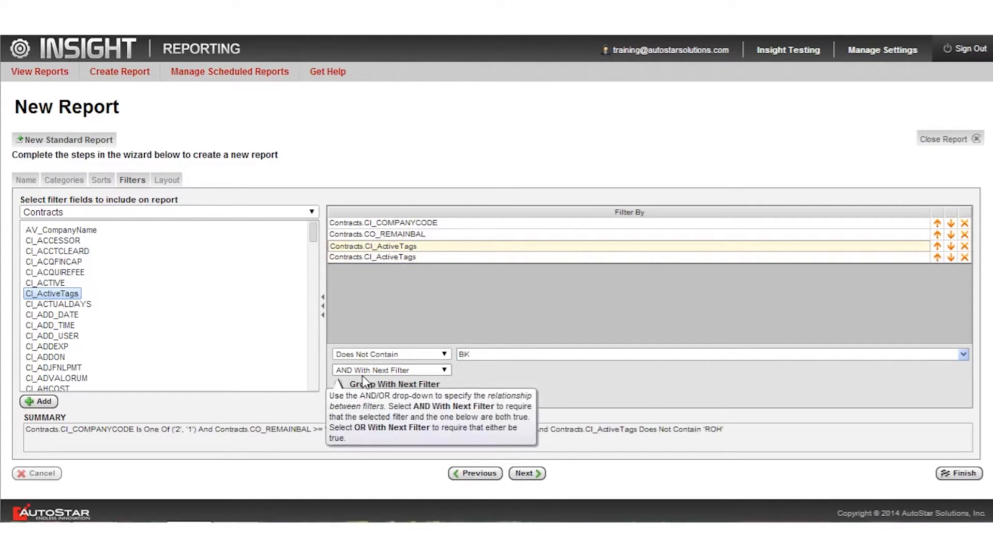
pyautogui.click(337, 385)
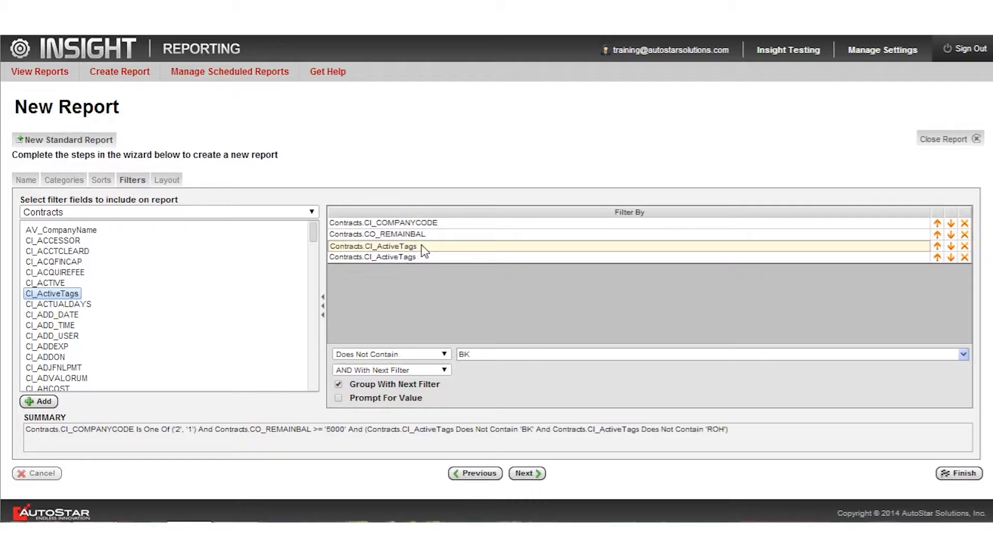
pyautogui.click(439, 258)
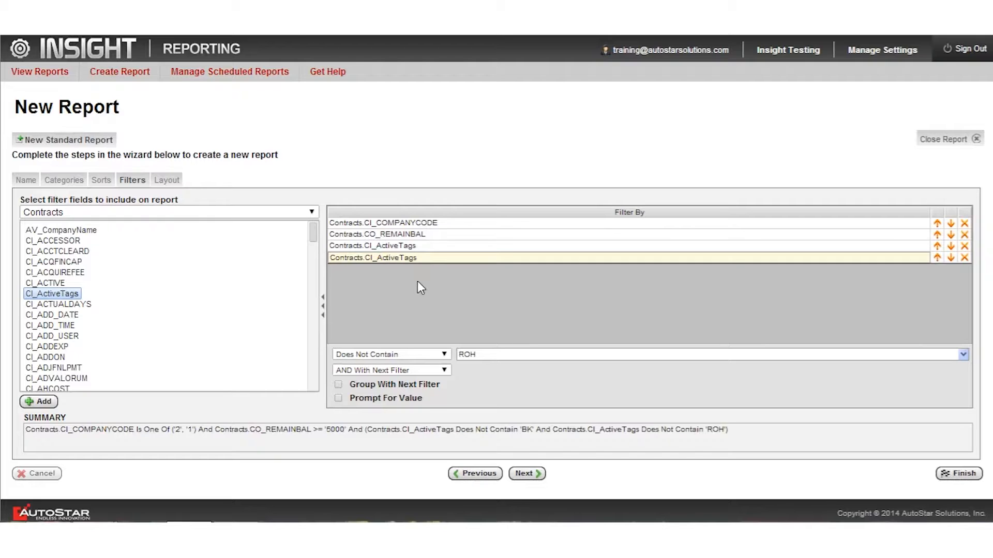
# Proceed to the report layout, summarize by each unique Contracts.CI_COMPANYCODE, and include a page footer and grand total.
pyautogui.click(534, 479)
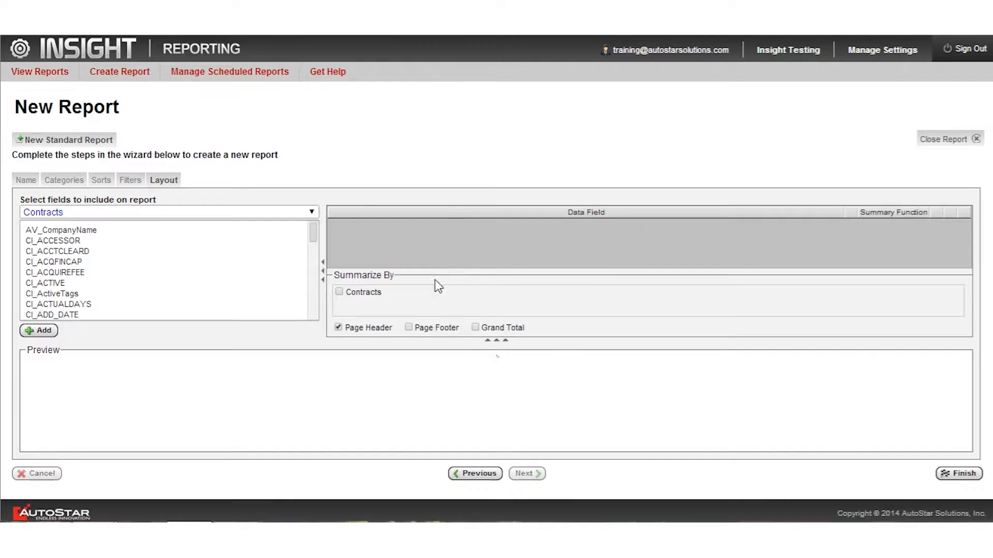
pyautogui.click(340, 292)
pyautogui.click(358, 296)
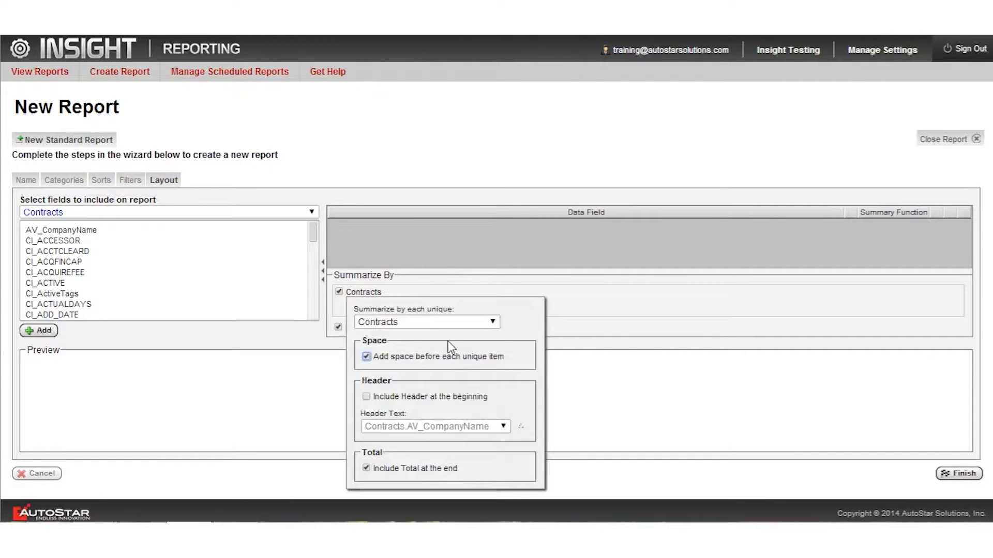
pyautogui.click(493, 322)
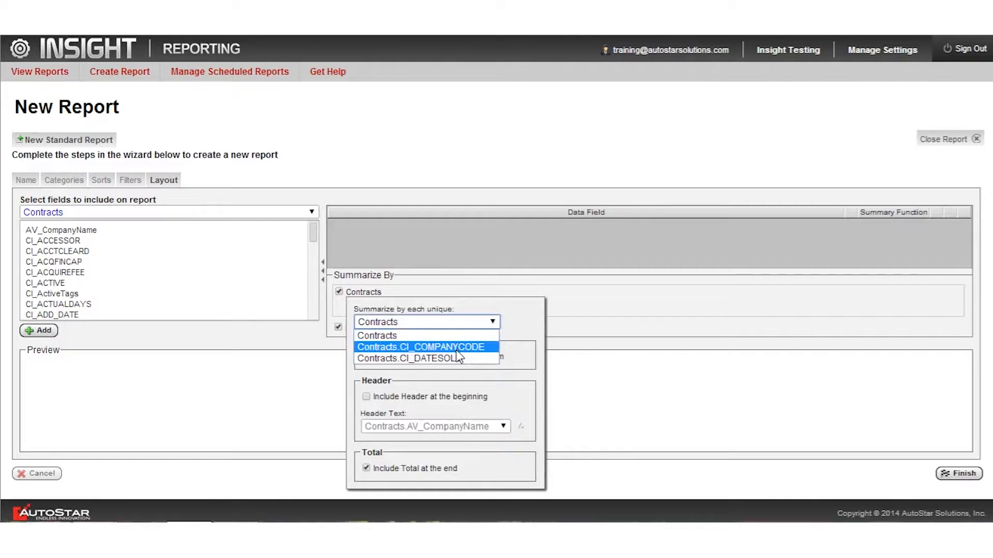
pyautogui.click(458, 351)
pyautogui.click(532, 283)
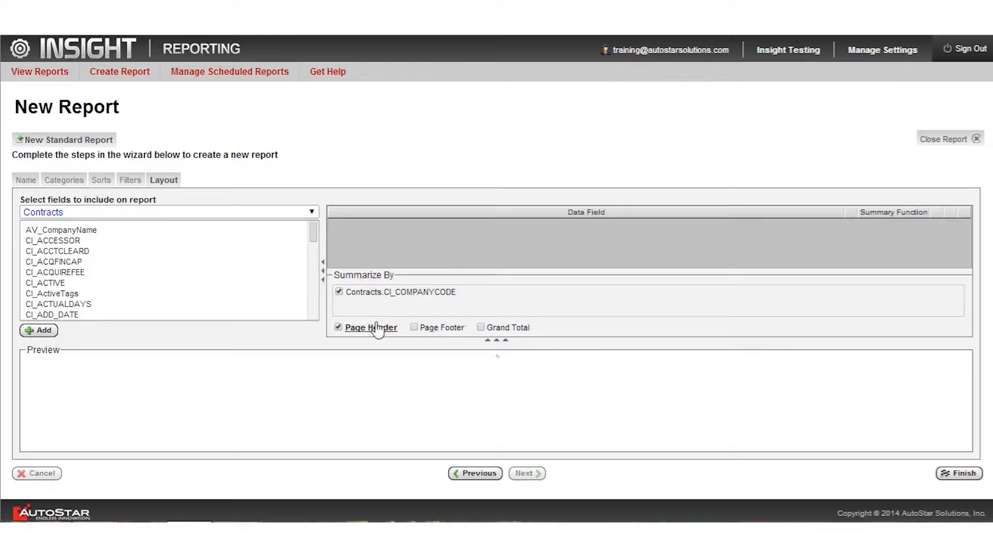
pyautogui.click(476, 328)
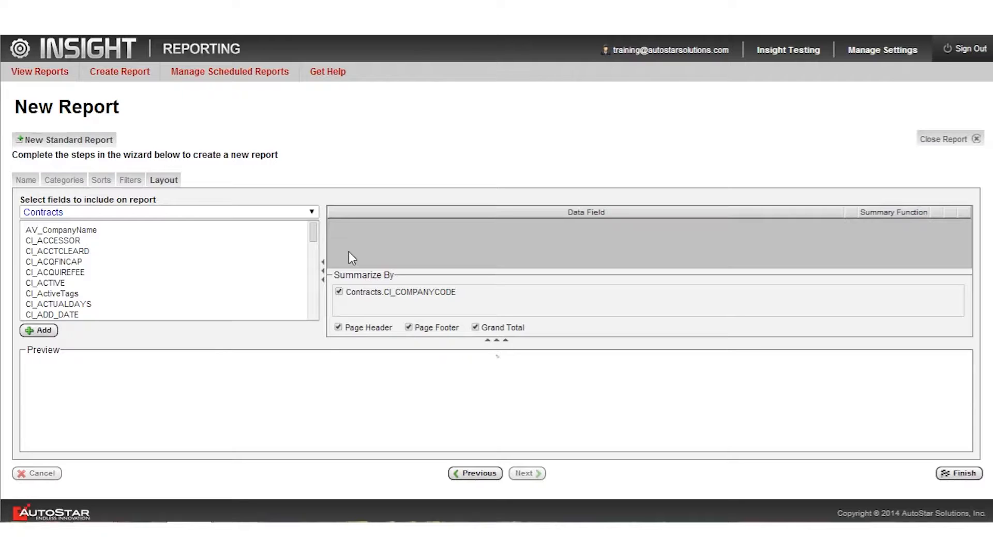
# Add the Contracts field CI_CONTRACT as the first data field of the report layout.
pyautogui.scroll(-8, 308, 251)
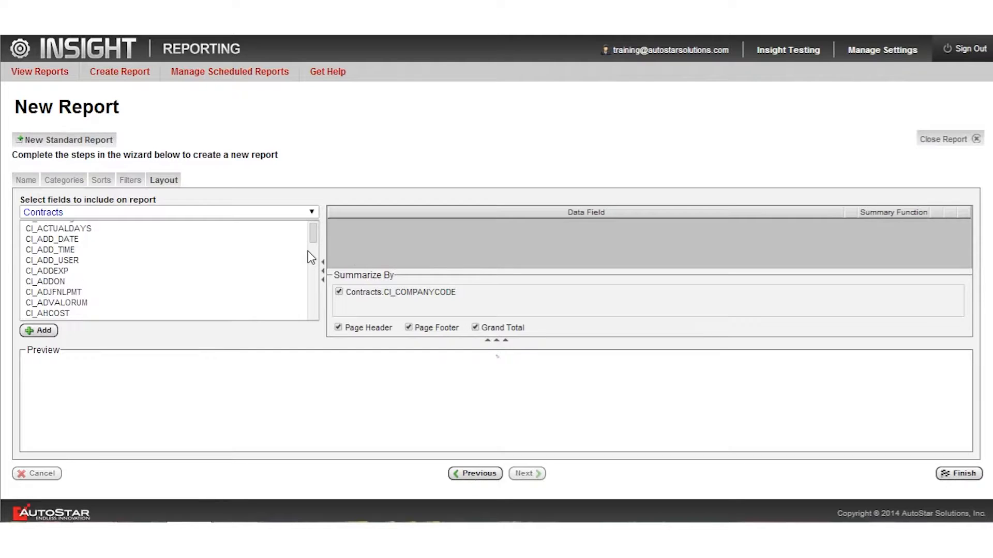
pyautogui.scroll(-9, 308, 251)
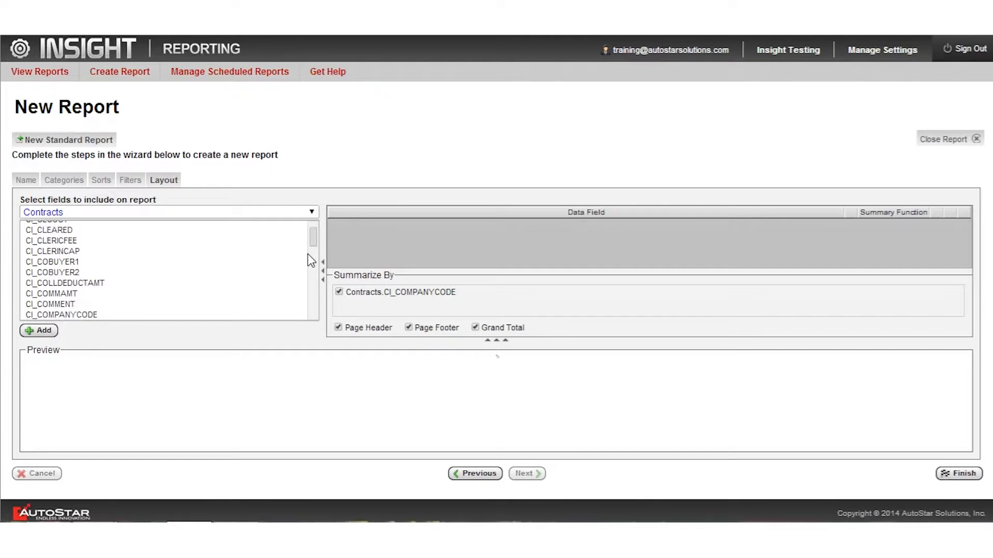
pyautogui.scroll(-3, 308, 254)
pyautogui.moveTo(66, 260); pyautogui.dragTo(359, 231)
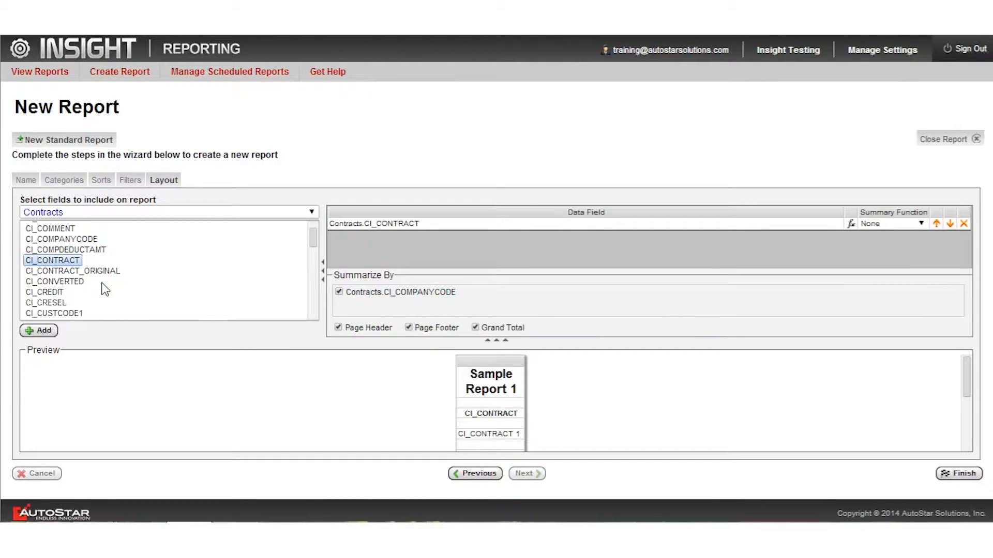
# Add the Contracts field CU_FULLNAME to the report layout after CI_CONTRACT.
pyautogui.scroll(-10, 209, 259)
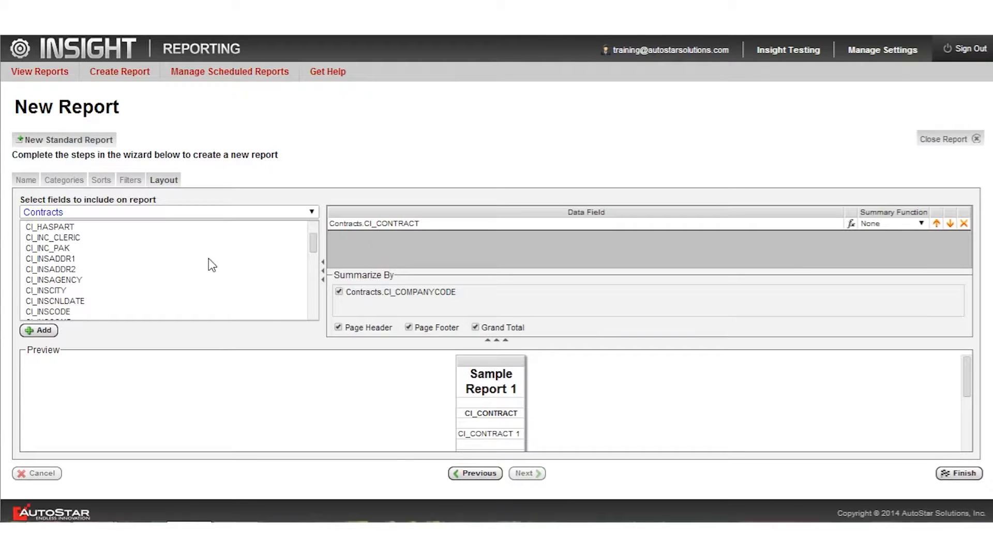
pyautogui.scroll(-15, 212, 264)
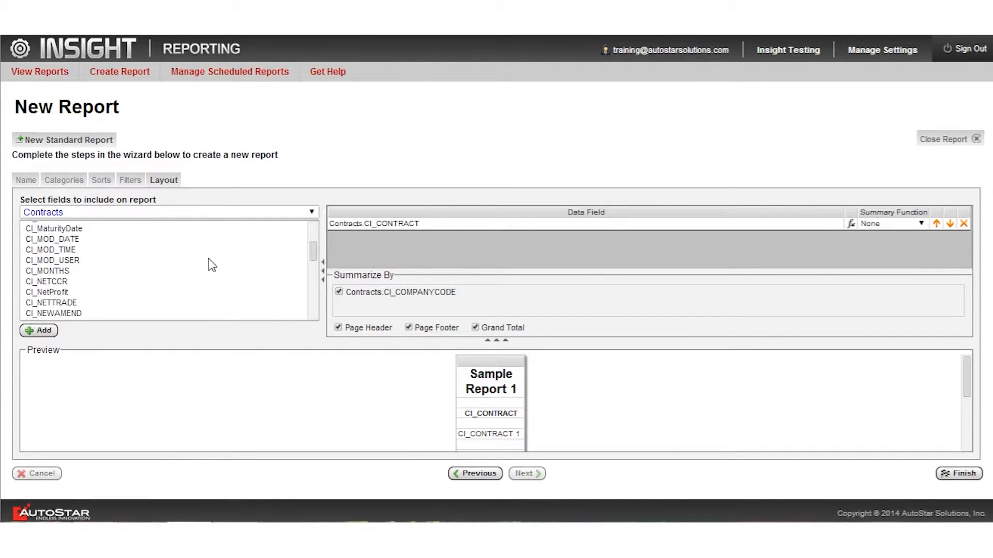
pyautogui.scroll(-15, 211, 266)
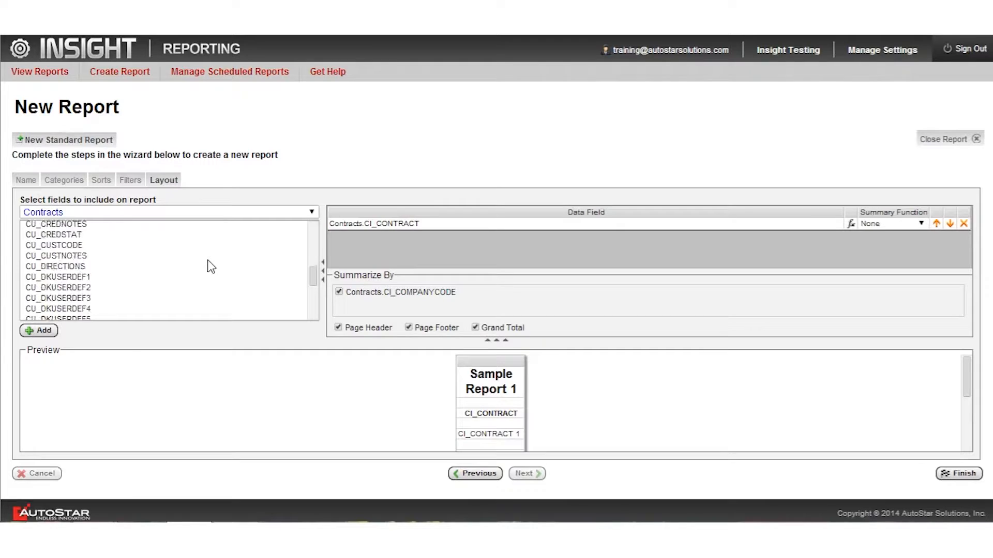
pyautogui.scroll(5, 207, 260)
pyautogui.scroll(-2, 206, 260)
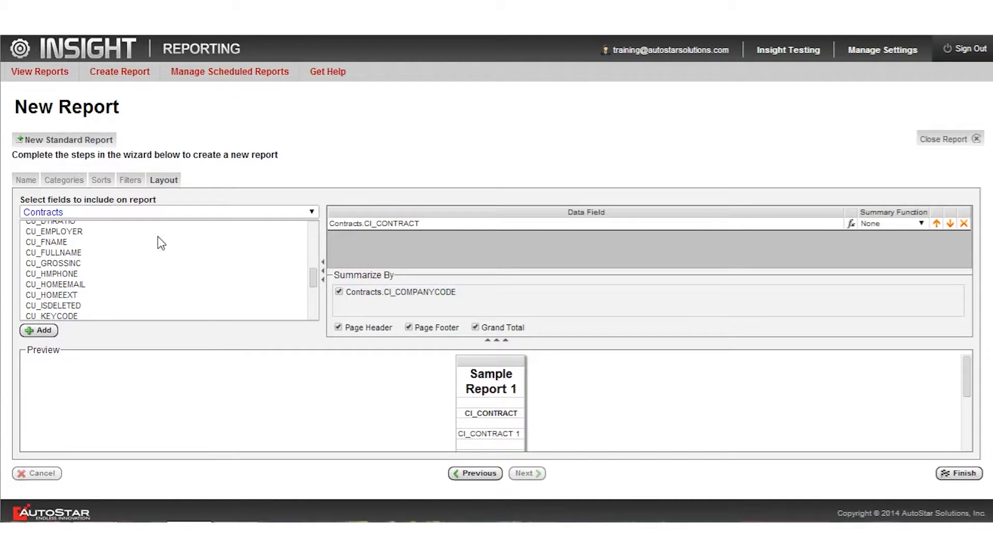
pyautogui.moveTo(63, 250); pyautogui.dragTo(473, 234)
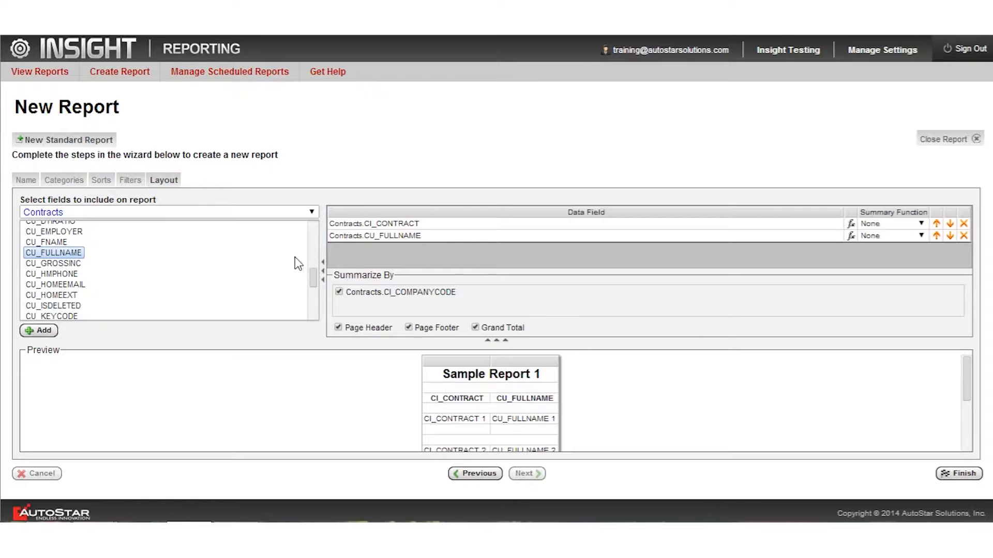
# Add the Contracts field CI_DATESOLD to the report layout after CU_FULLNAME.
pyautogui.scroll(10, 297, 275)
pyautogui.scroll(-8, 297, 275)
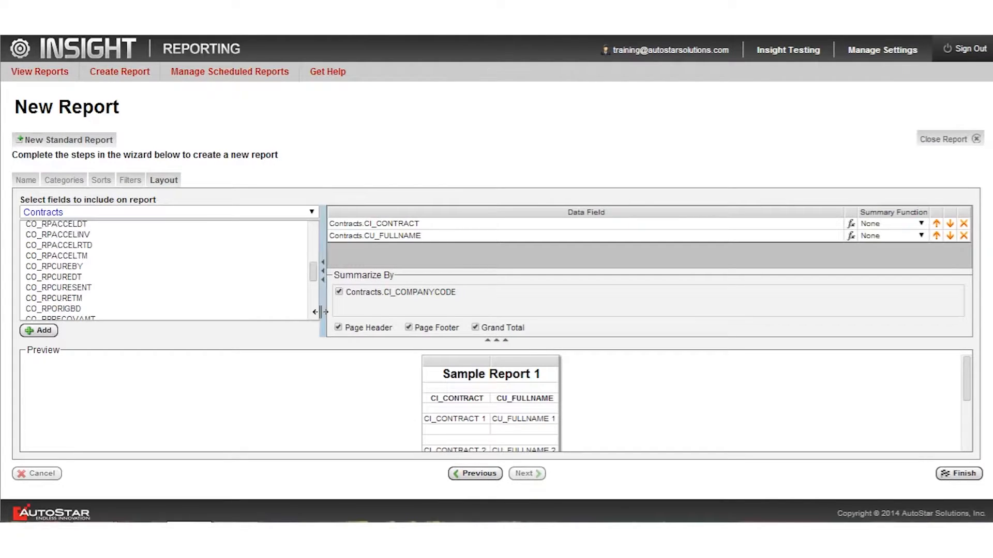
pyautogui.scroll(8, 277, 303)
pyautogui.scroll(-7, 279, 307)
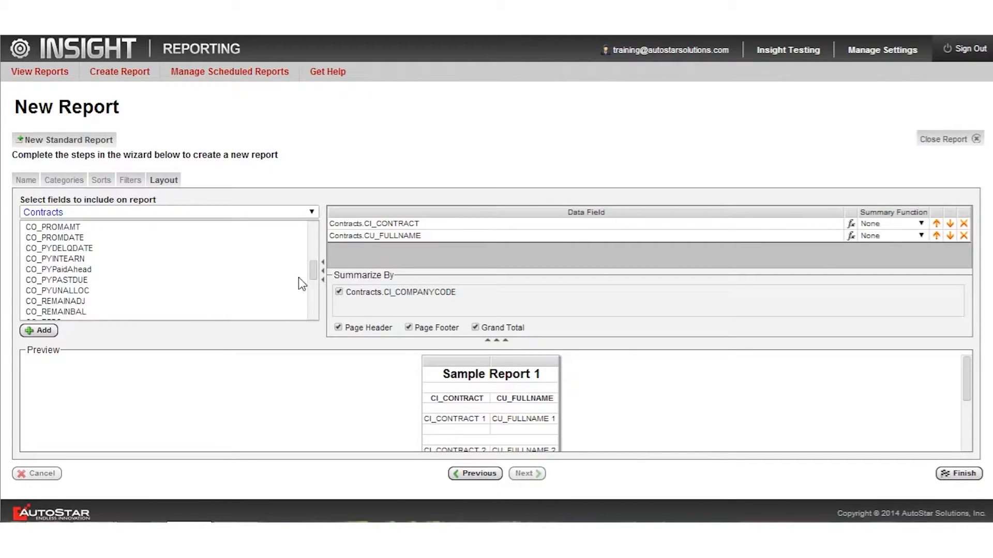
pyautogui.scroll(5, 304, 256)
pyautogui.scroll(12, 301, 250)
pyautogui.scroll(2, 301, 250)
pyautogui.scroll(6, 302, 249)
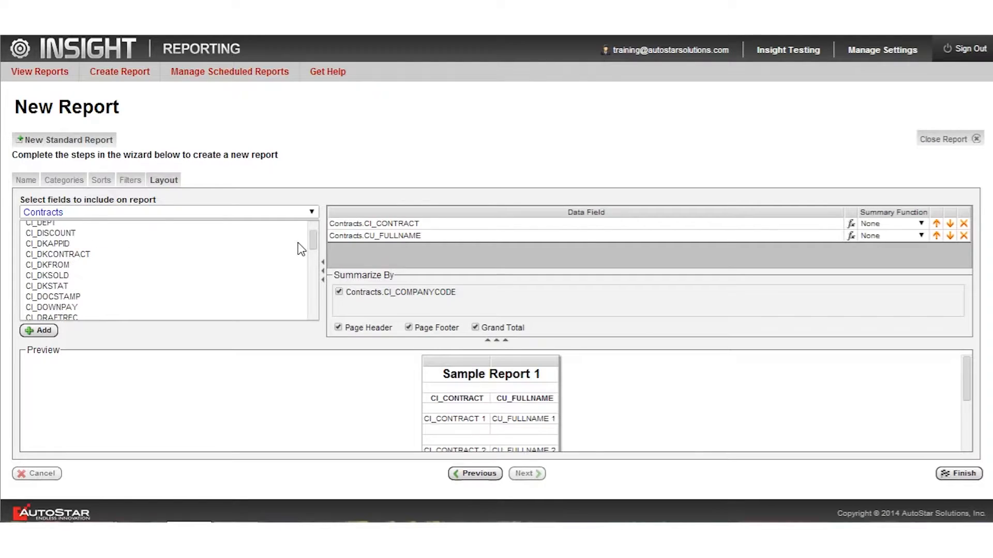
pyautogui.scroll(2, 301, 250)
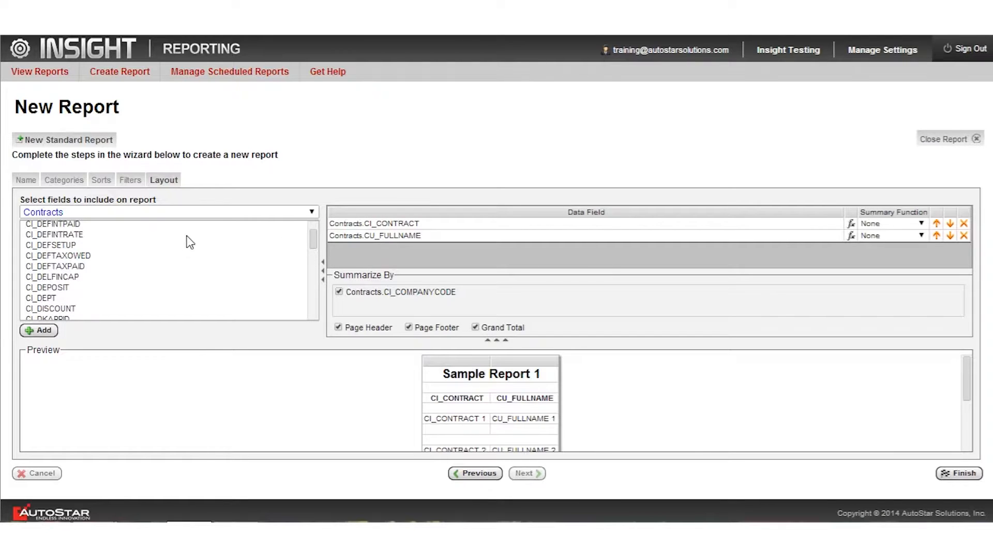
pyautogui.scroll(1, 137, 255)
pyautogui.scroll(2, 108, 256)
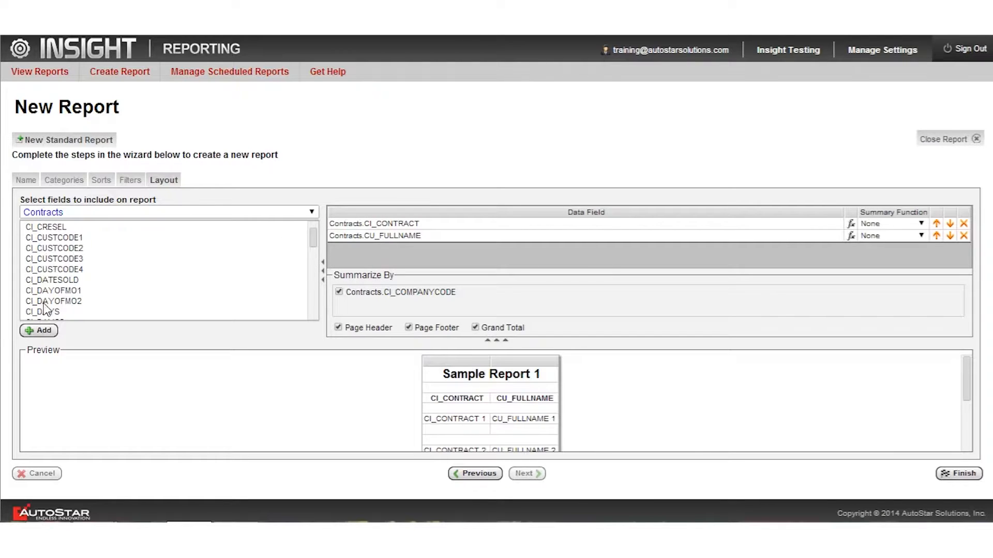
pyautogui.moveTo(62, 281); pyautogui.dragTo(346, 247)
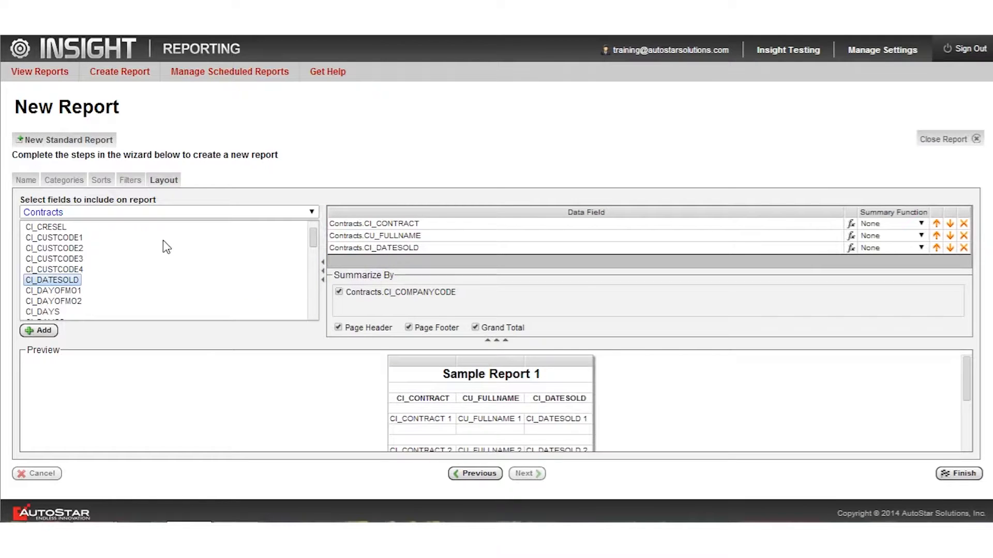
# Add the Contracts field CI_CARINFO to the report layout after CI_DATESOLD.
pyautogui.scroll(5, 163, 240)
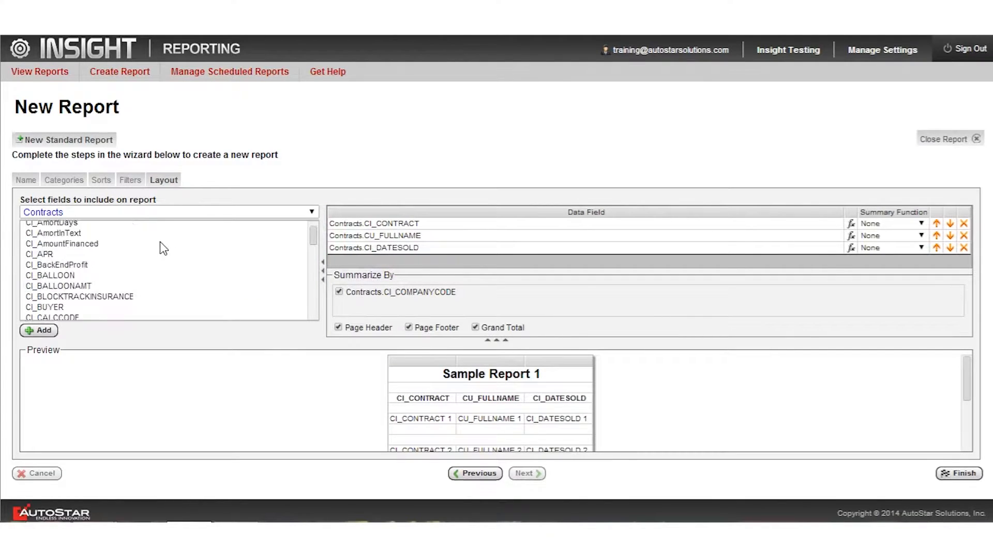
pyautogui.scroll(-5, 122, 259)
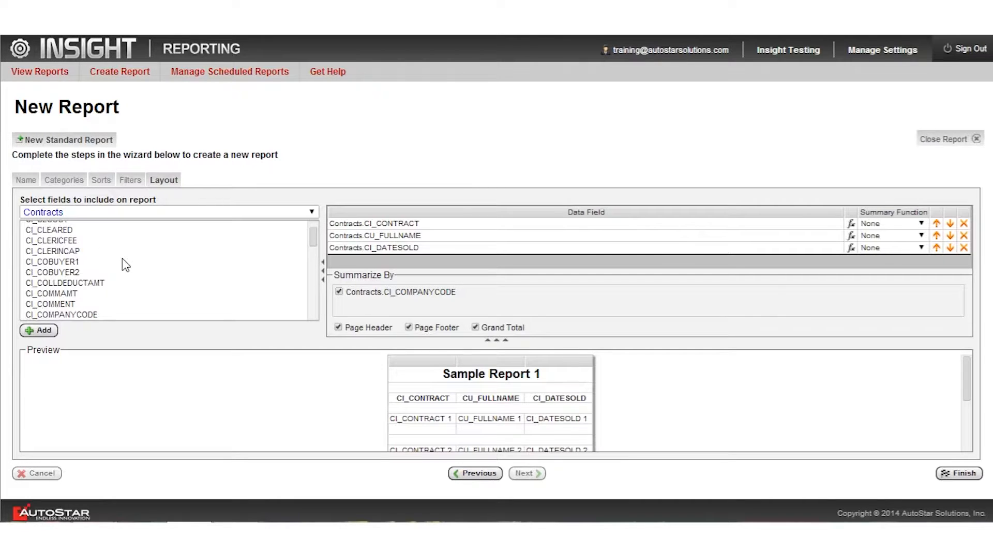
pyautogui.scroll(-2, 122, 258)
pyautogui.scroll(3, 123, 258)
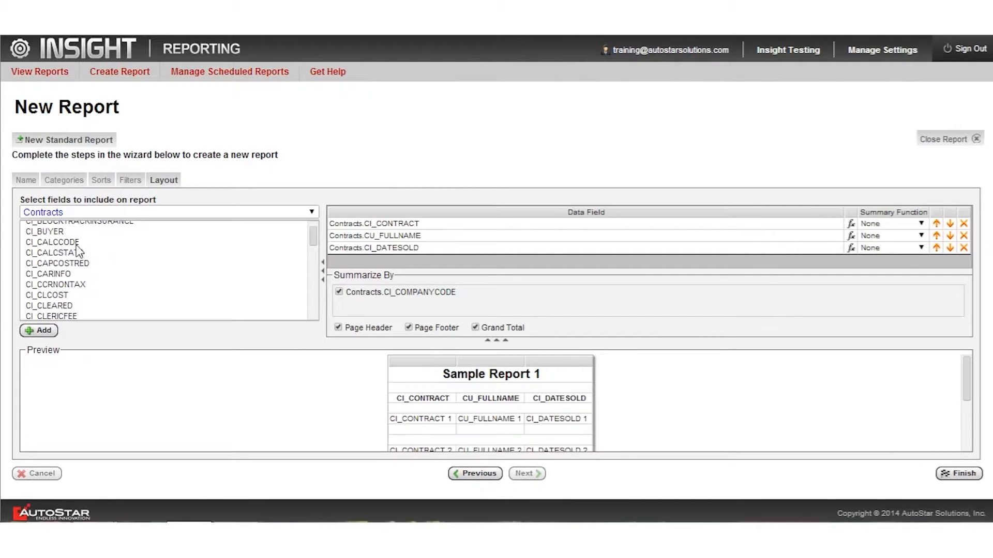
pyautogui.moveTo(49, 274); pyautogui.dragTo(485, 260)
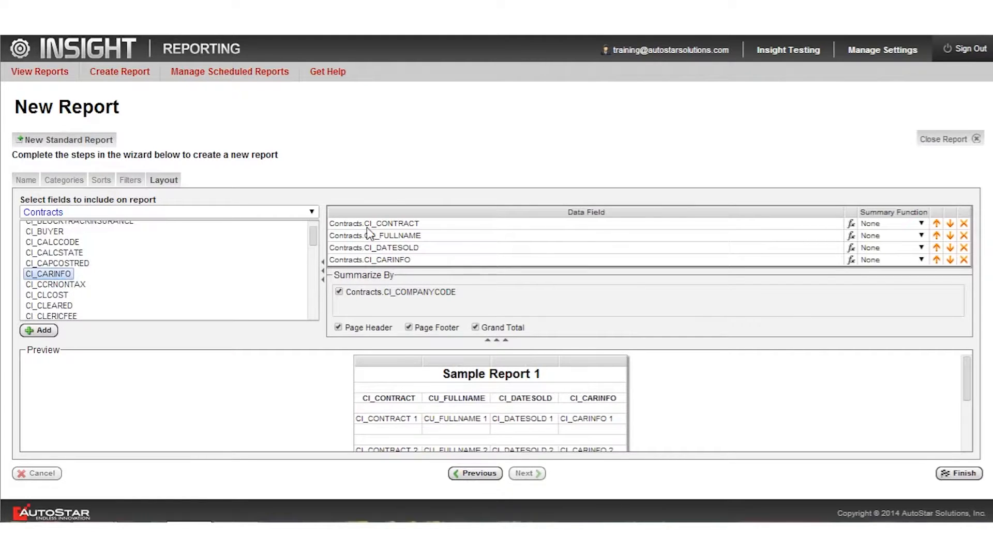
# Add the Contracts field CO_REMAINBAL as the last data field, and move CI_CARINFO up one place, above CI_DATESOLD.
pyautogui.moveTo(316, 236); pyautogui.dragTo(318, 283)
pyautogui.scroll(15, 291, 287)
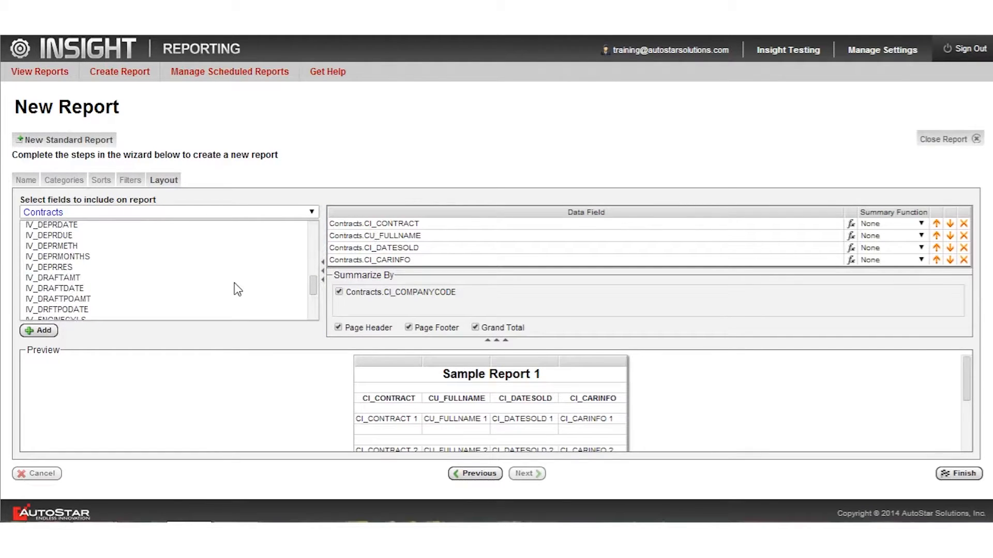
pyautogui.scroll(-3, 204, 291)
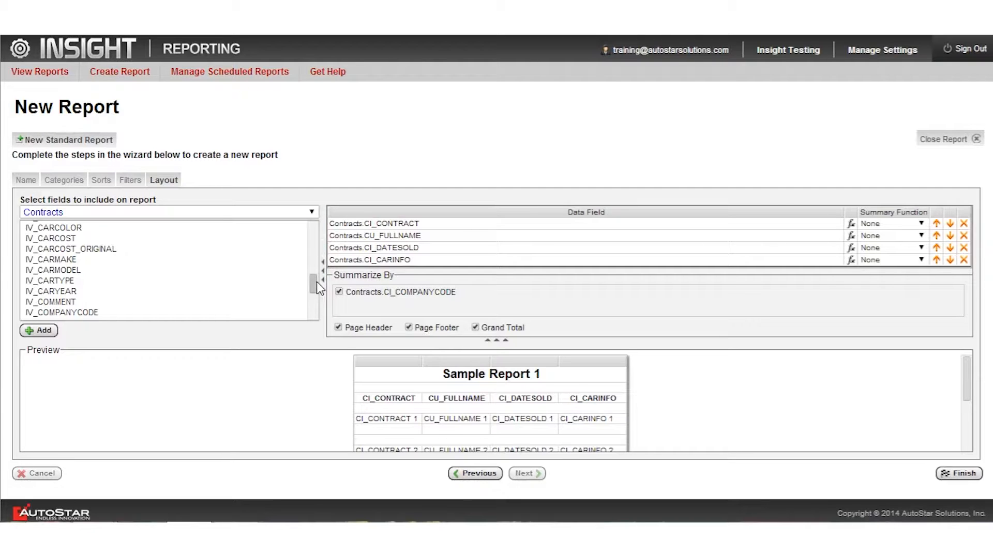
pyautogui.moveTo(315, 282); pyautogui.dragTo(306, 261)
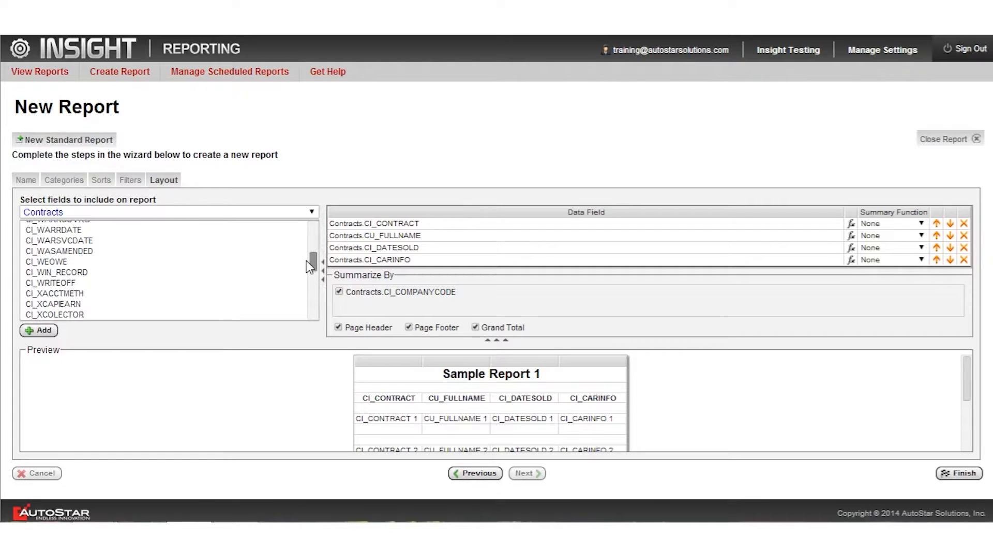
pyautogui.scroll(5, 287, 274)
pyautogui.scroll(-10, 207, 279)
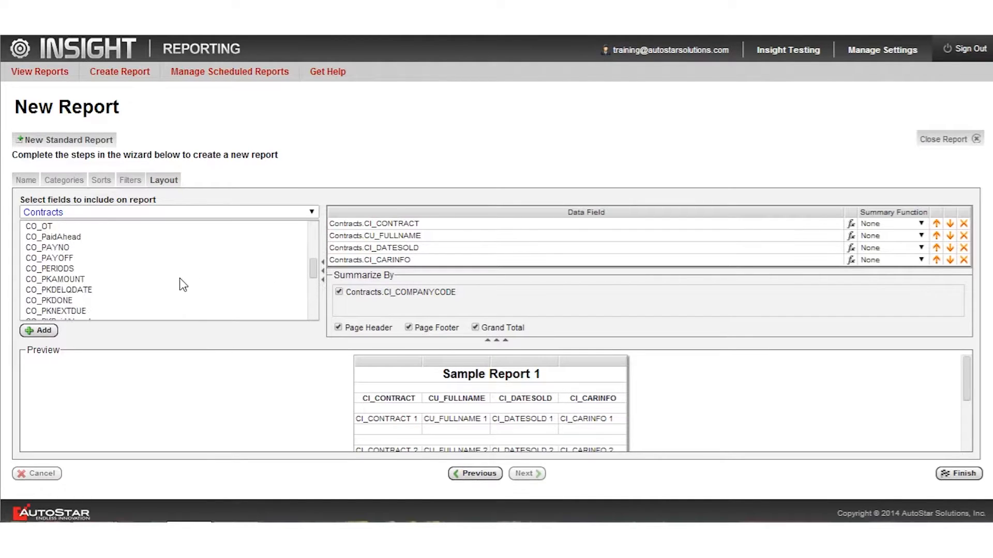
pyautogui.scroll(-2, 150, 272)
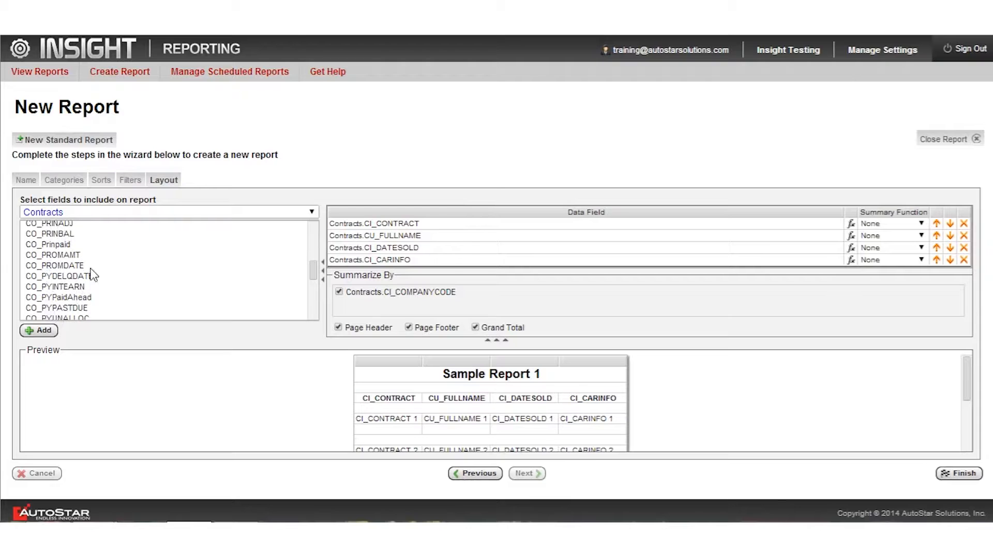
pyautogui.scroll(-3, 93, 277)
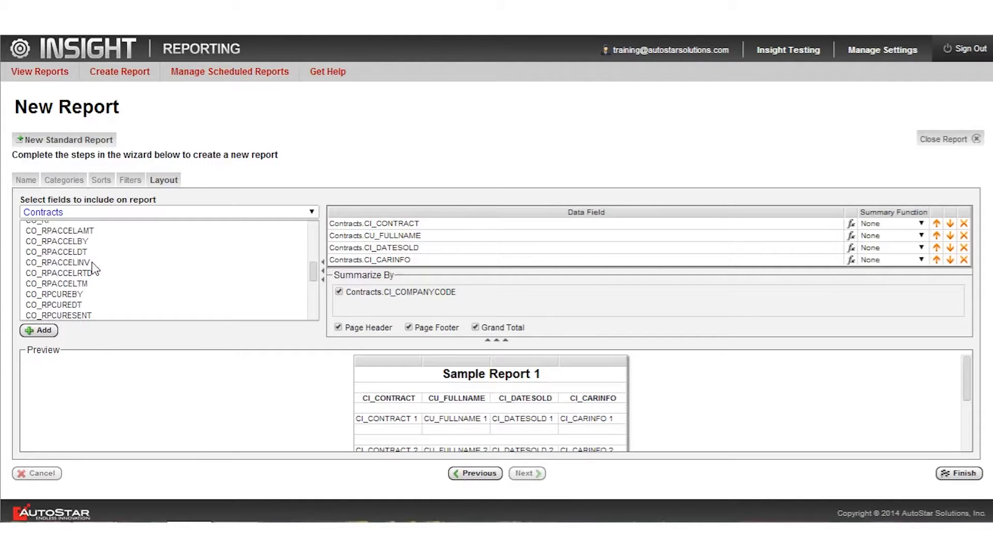
pyautogui.scroll(2, 96, 265)
pyautogui.moveTo(67, 264); pyautogui.dragTo(450, 261)
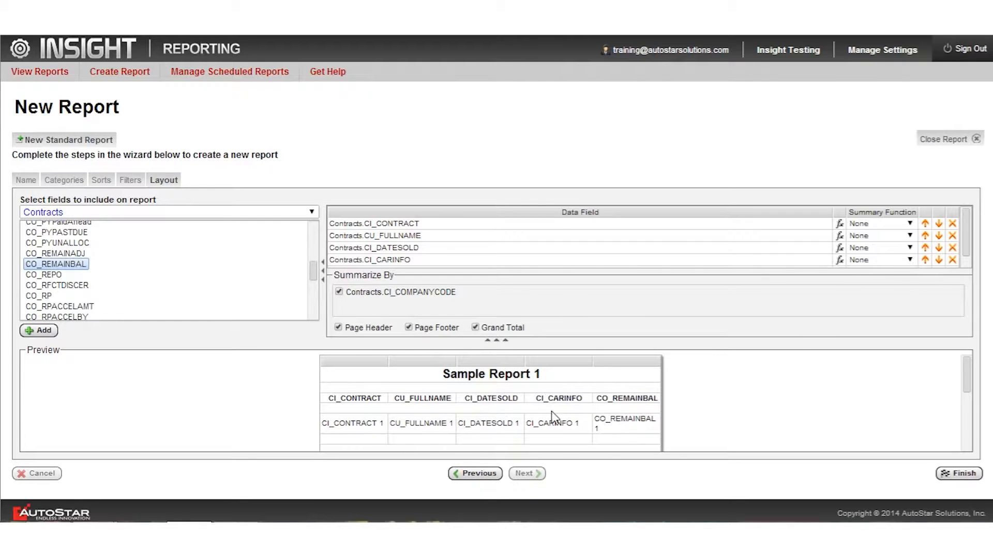
pyautogui.click(924, 260)
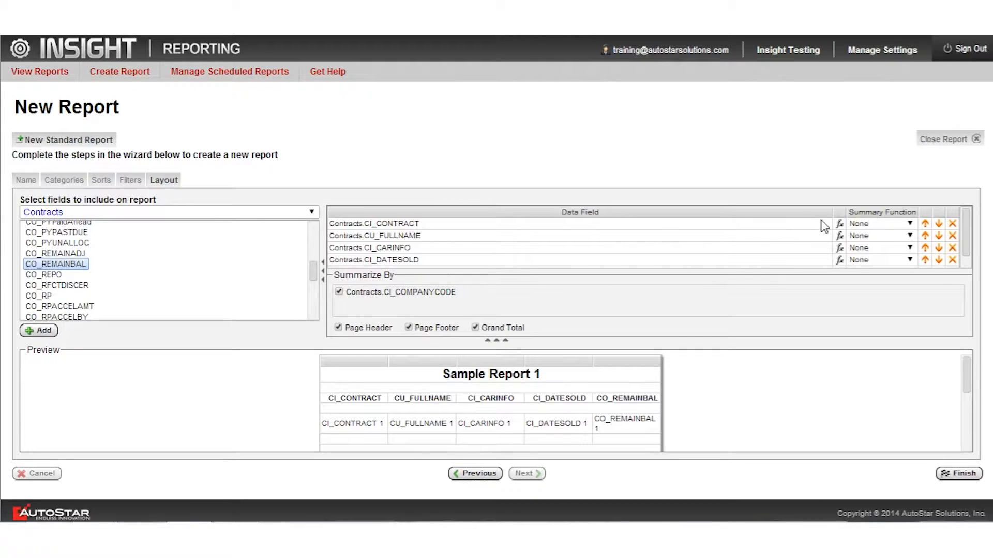
# Set the summary function to Count for CI_CONTRACT and to Sum for CO_REMAINBAL.
pyautogui.click(910, 225)
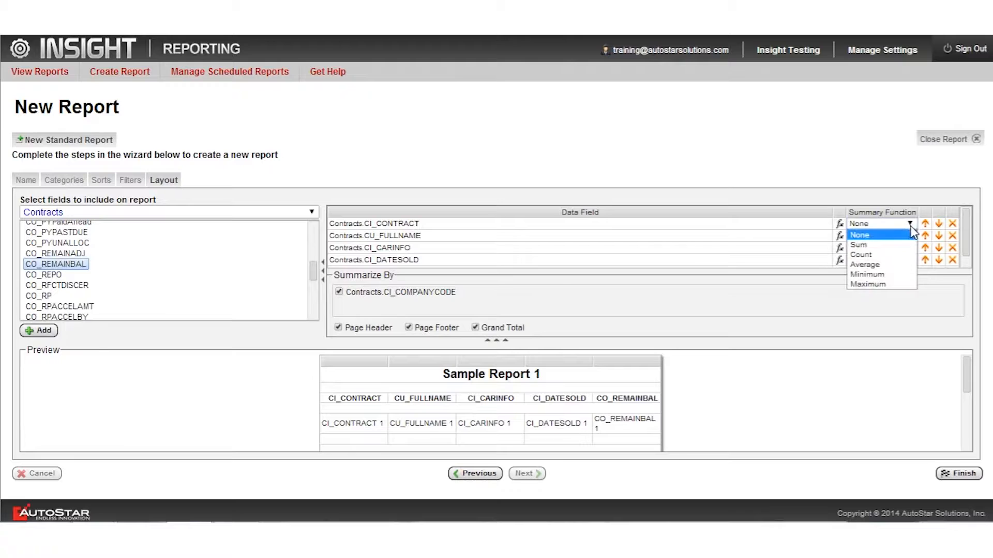
pyautogui.click(885, 256)
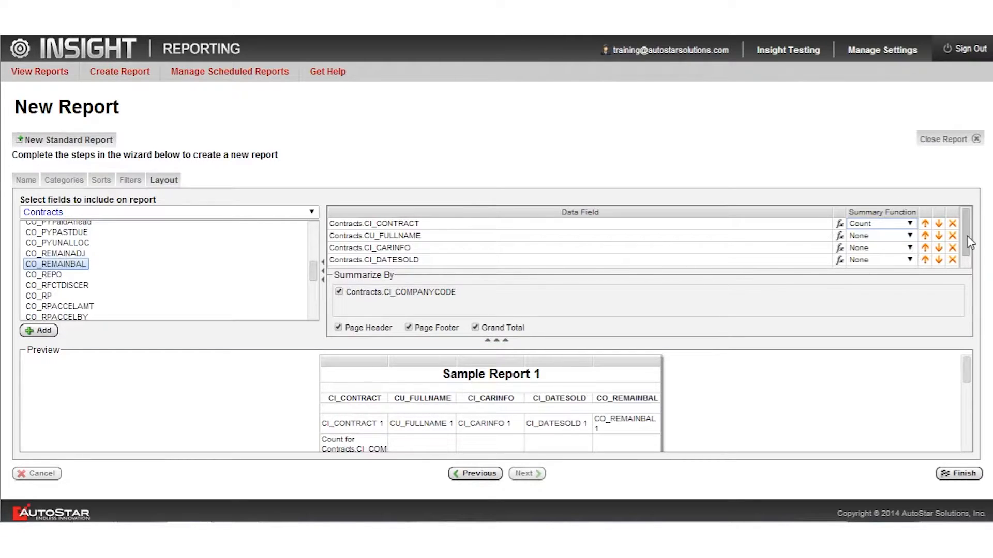
pyautogui.scroll(-1, 967, 236)
pyautogui.click(910, 262)
pyautogui.click(862, 282)
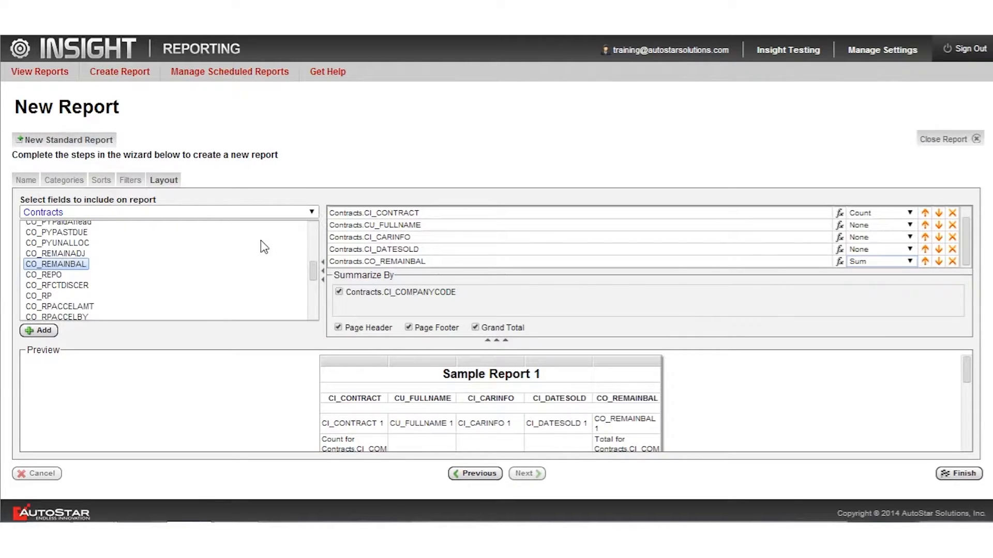
# Add the Contracts fields CO_LASTPDDATE and CO_LASTPDAMT to the report layout after CO_REMAINBAL.
pyautogui.scroll(3, 252, 252)
pyautogui.scroll(5, 248, 247)
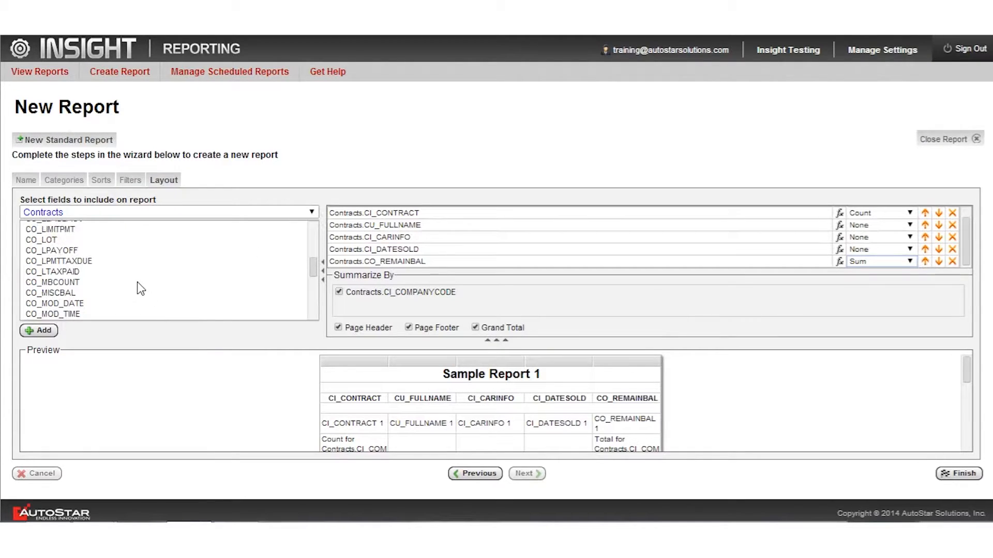
pyautogui.scroll(3, 129, 284)
pyautogui.moveTo(61, 241); pyautogui.dragTo(557, 248)
pyautogui.moveTo(73, 231); pyautogui.dragTo(653, 254)
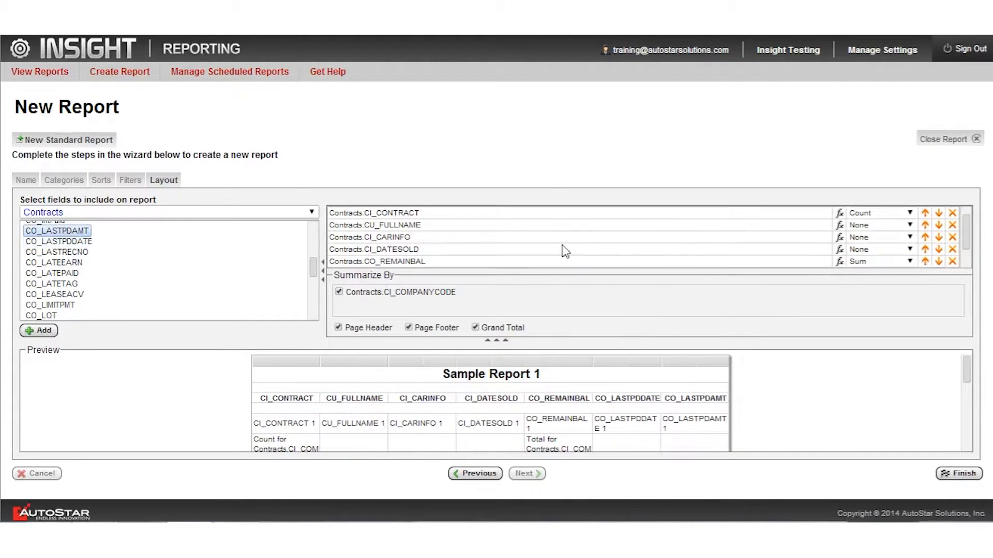
# Switch the field list to the Collections category and add COL_PTPBYDATE and COL_PTPAMOUNT to the end of the layout.
pyautogui.click(311, 212)
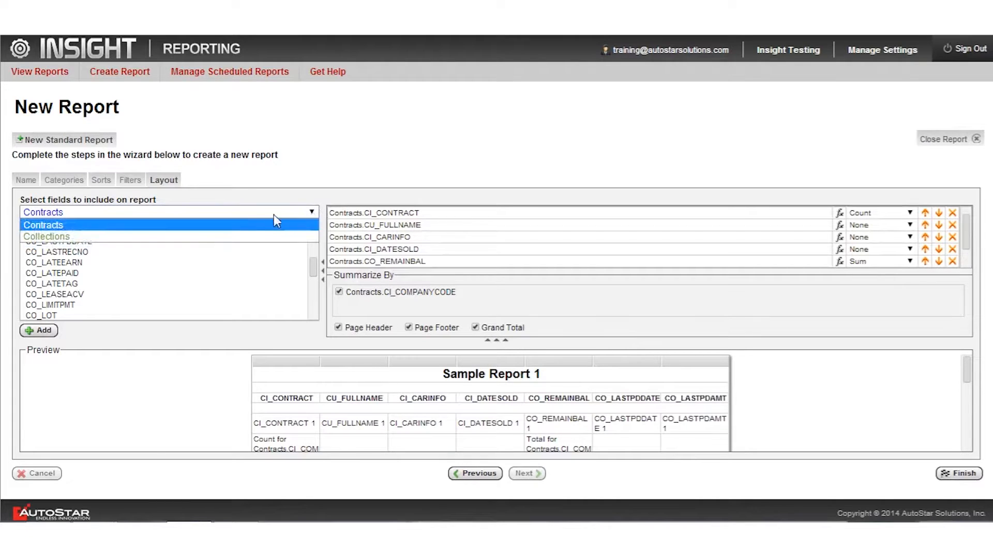
pyautogui.click(228, 238)
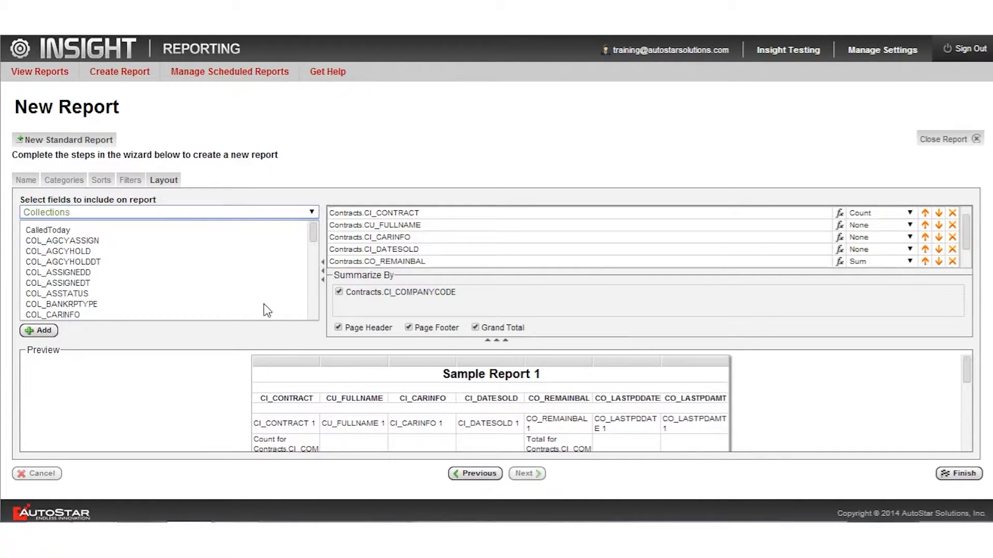
pyautogui.scroll(-6, 276, 231)
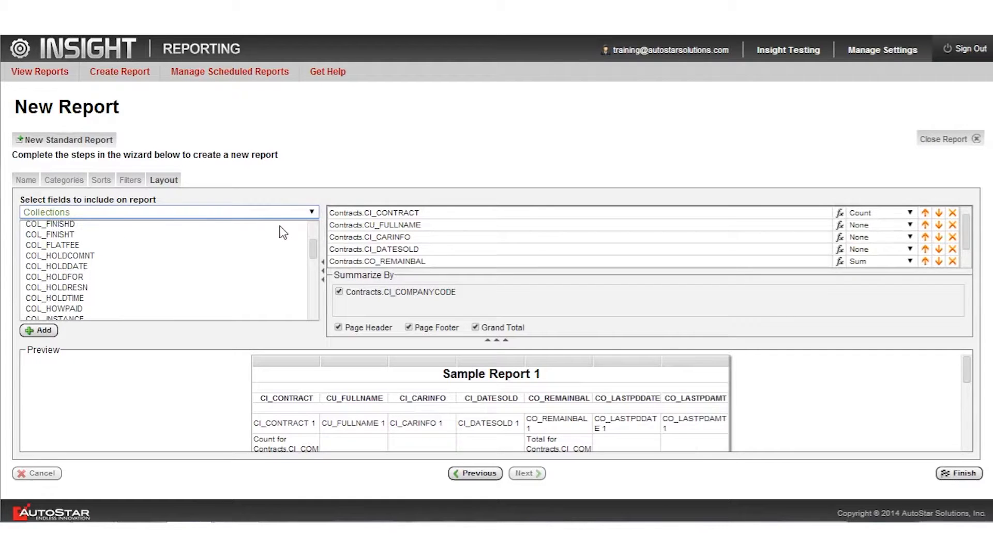
pyautogui.scroll(-15, 268, 229)
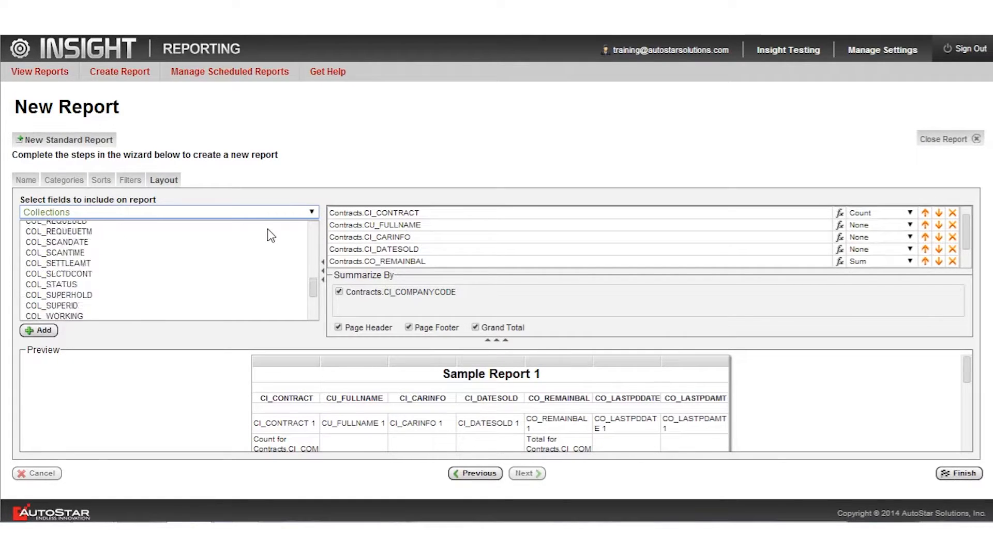
pyautogui.scroll(5, 268, 229)
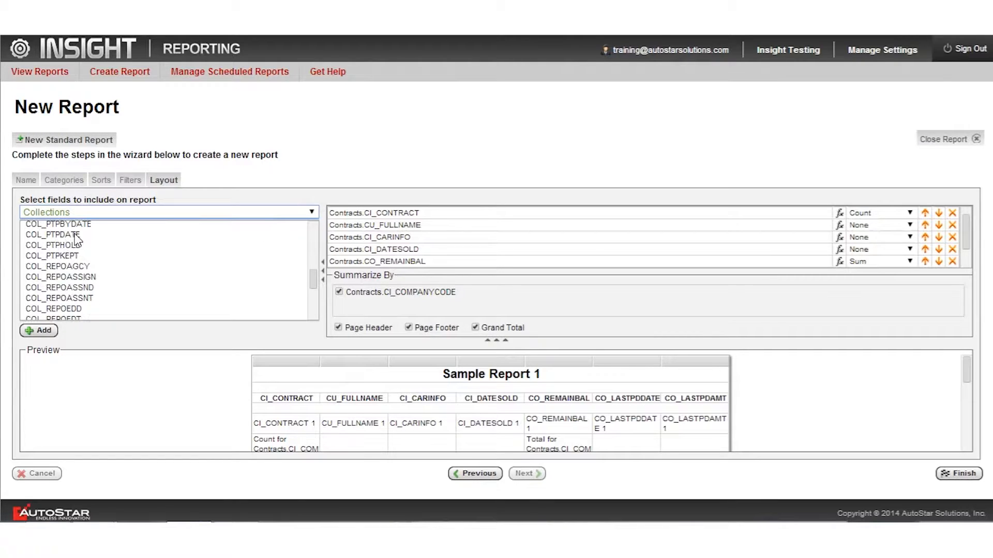
pyautogui.scroll(3, 77, 237)
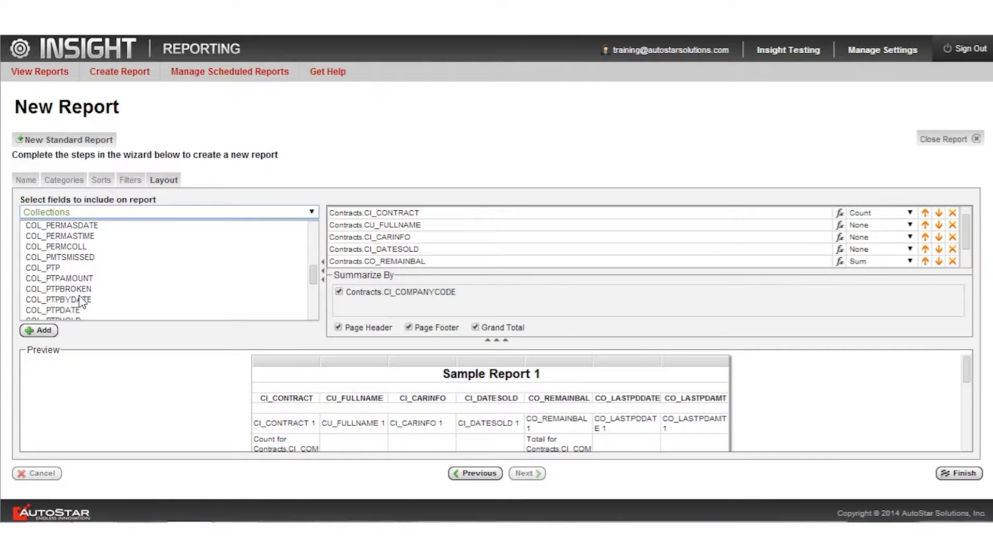
pyautogui.moveTo(83, 300); pyautogui.dragTo(647, 253)
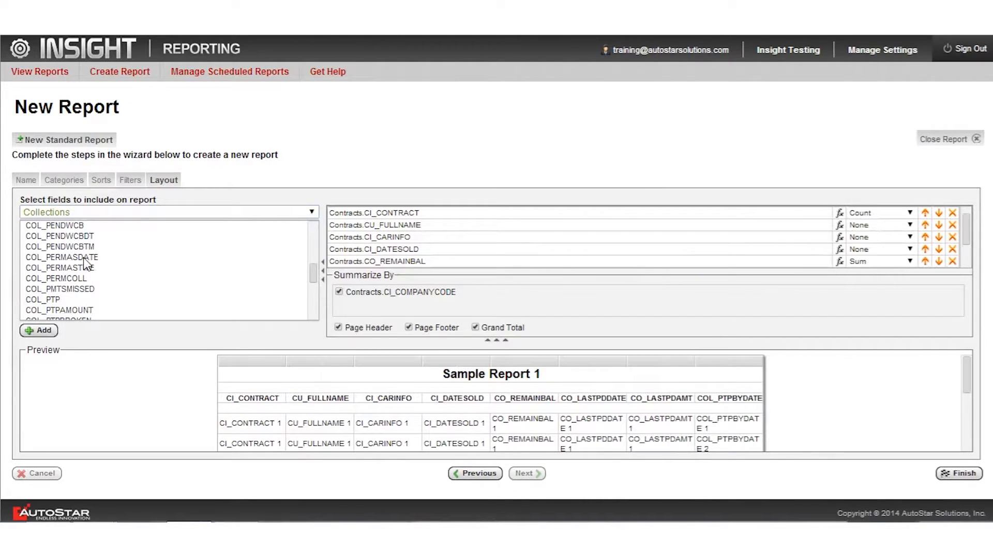
pyautogui.moveTo(60, 310); pyautogui.dragTo(647, 258)
# Add the Collections field COL_COLLID as the last data field and finish the report wizard.
pyautogui.moveTo(313, 273); pyautogui.dragTo(308, 237)
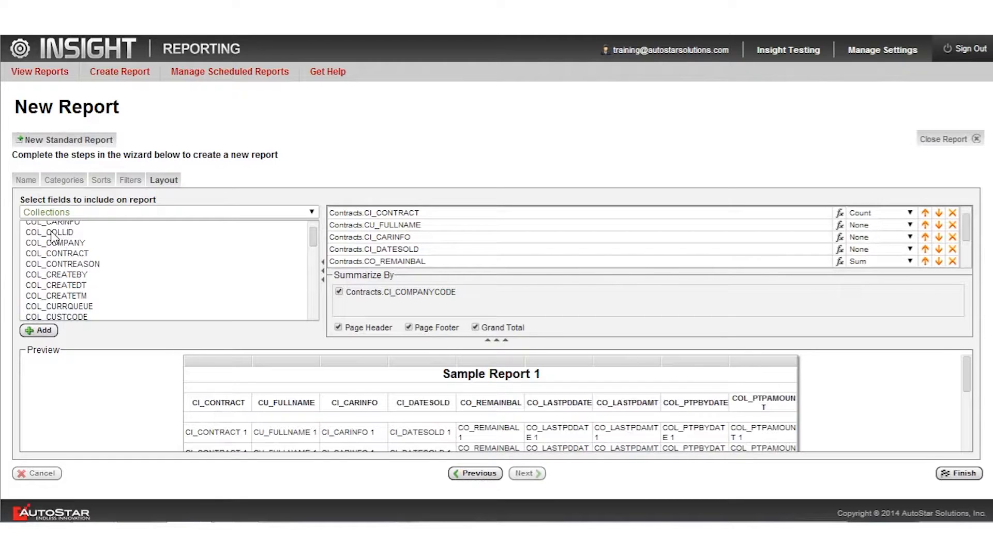
pyautogui.moveTo(57, 235); pyautogui.dragTo(538, 264)
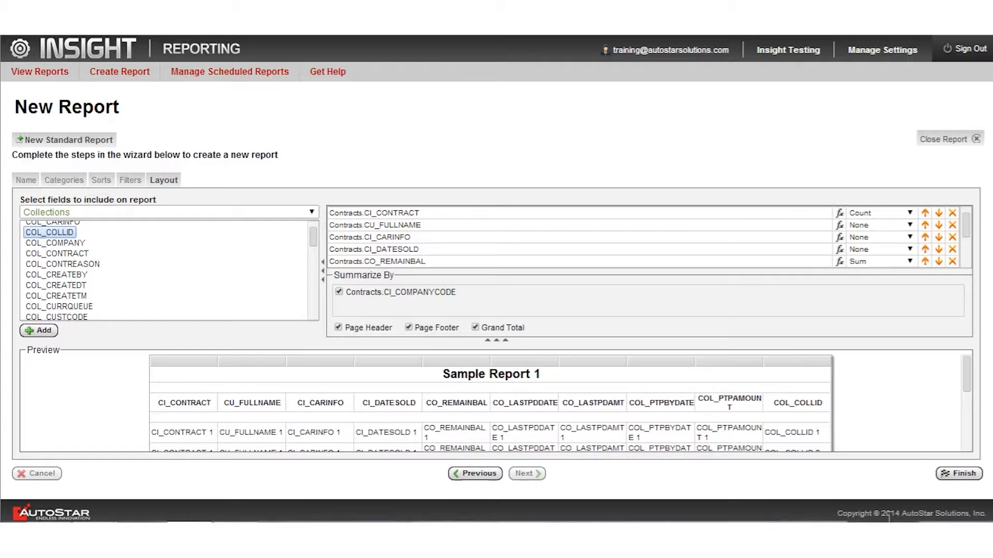
pyautogui.click(960, 474)
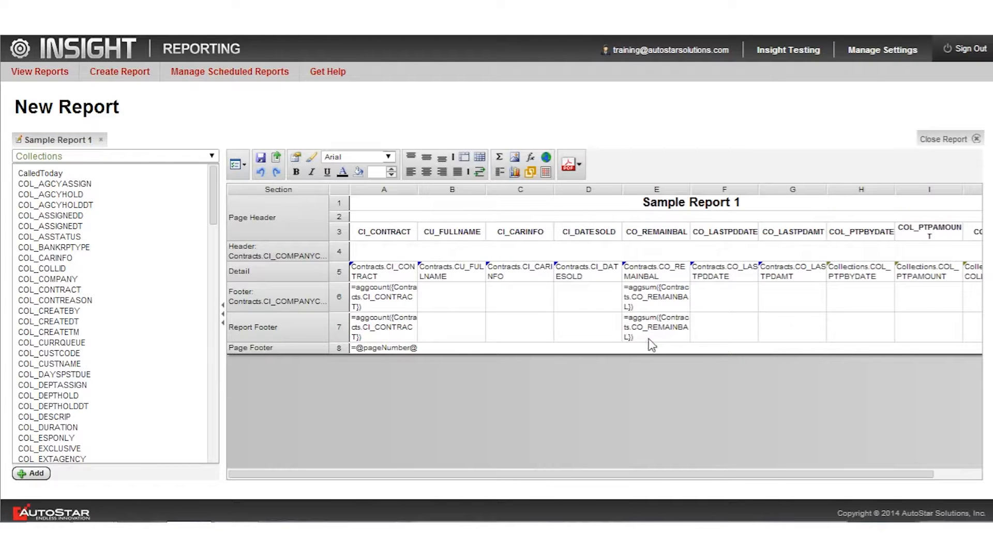
# Rename the page header labels of CI_CONTRACT to Contract and CU_FULLNAME to Customer.
pyautogui.click(389, 236)
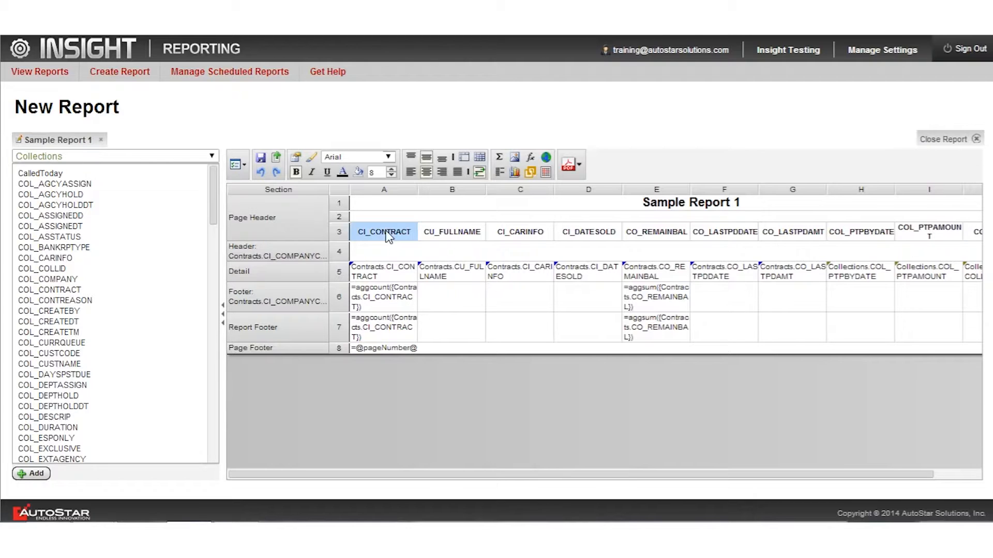
pyautogui.write('Contract')
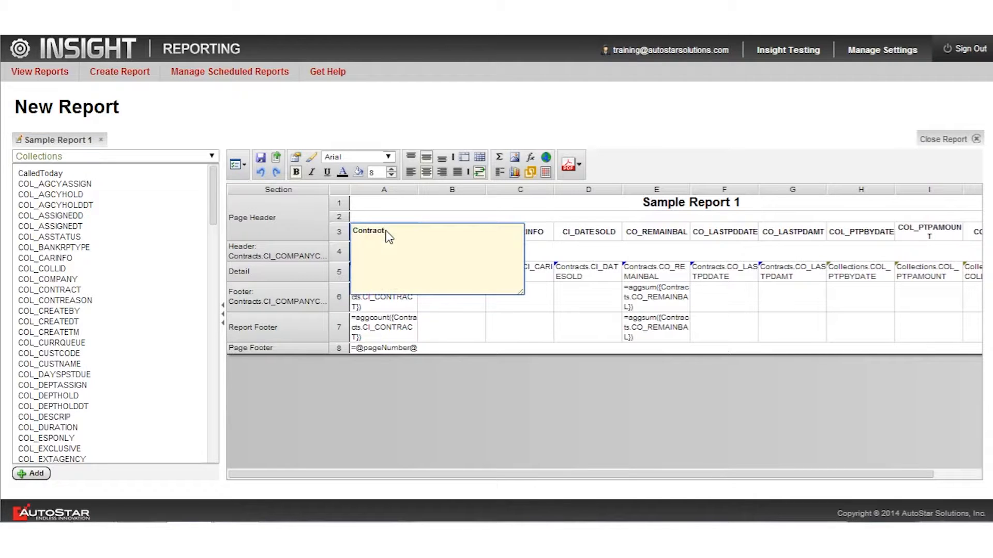
pyautogui.click(450, 235)
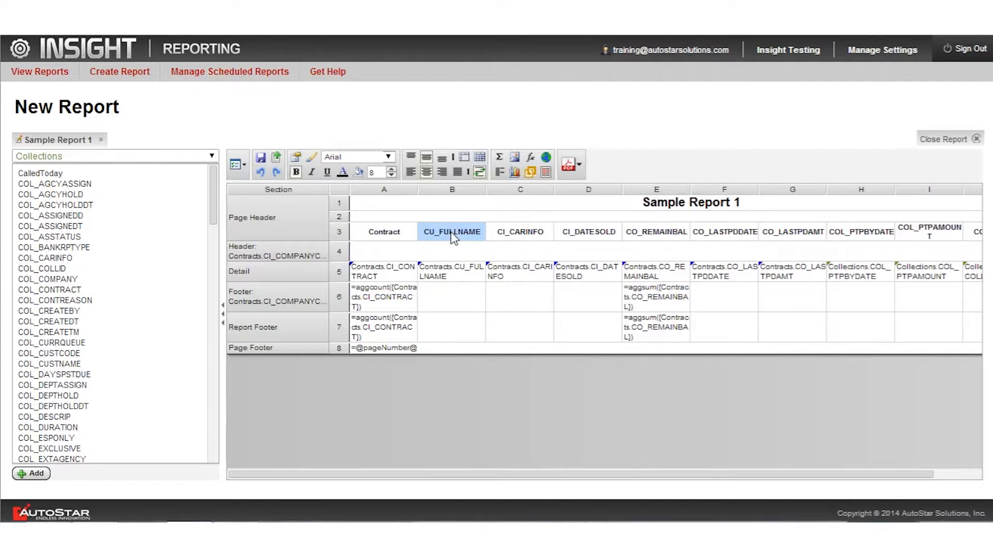
pyautogui.write('Customer')
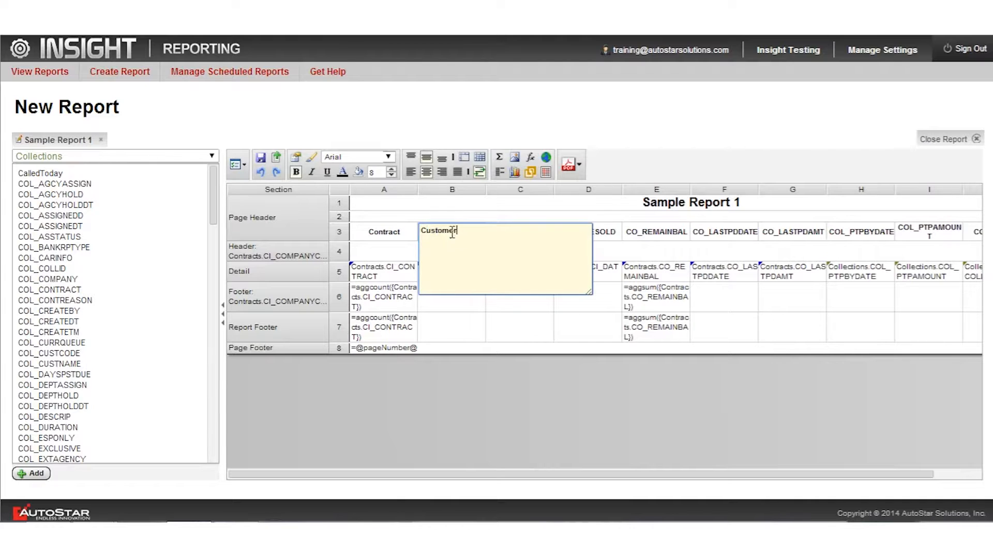
# Rename the page header labels of CI_CARINFO to Vehicle Info and CI_DATESOLD to sale Date.
pyautogui.click(518, 232)
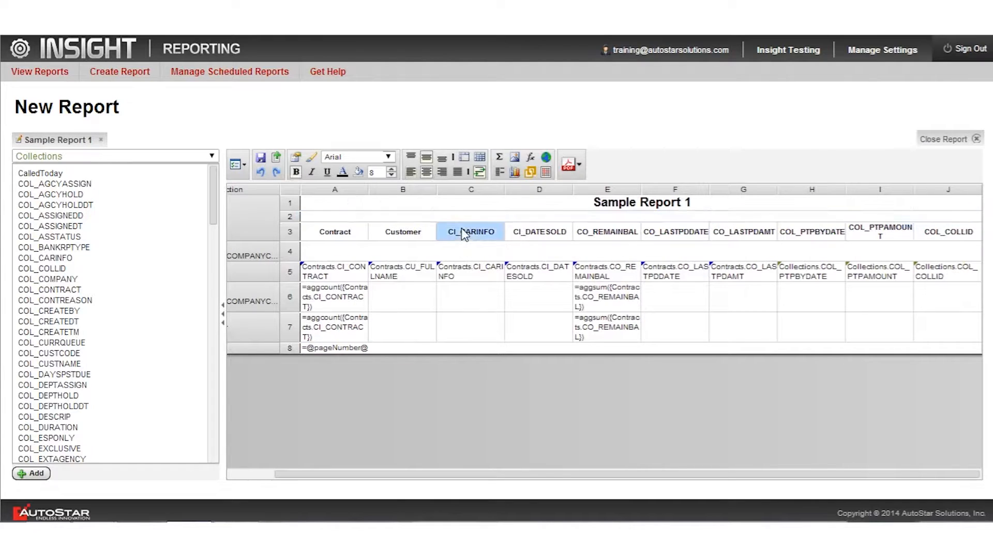
pyautogui.write('Vehicle Info')
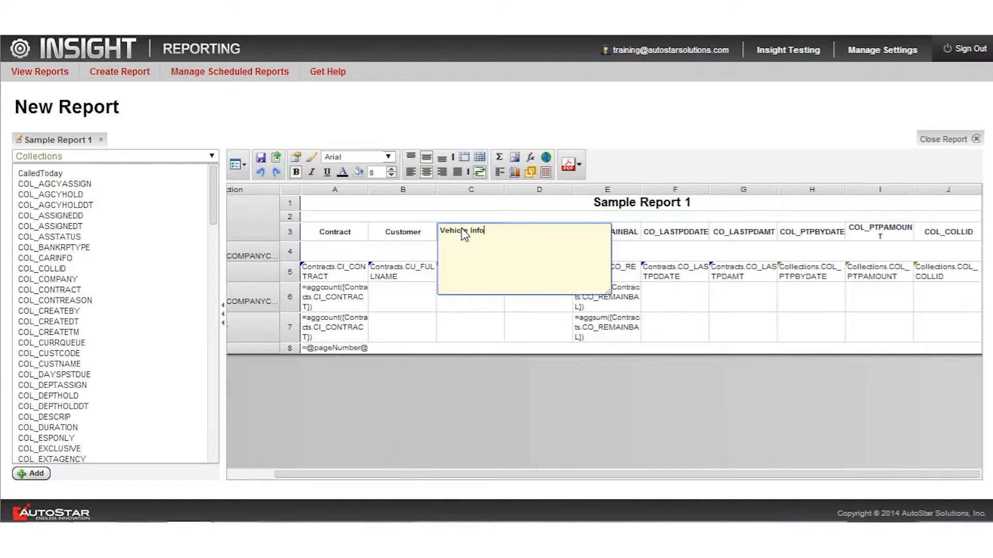
pyautogui.click(559, 411)
pyautogui.click(538, 238)
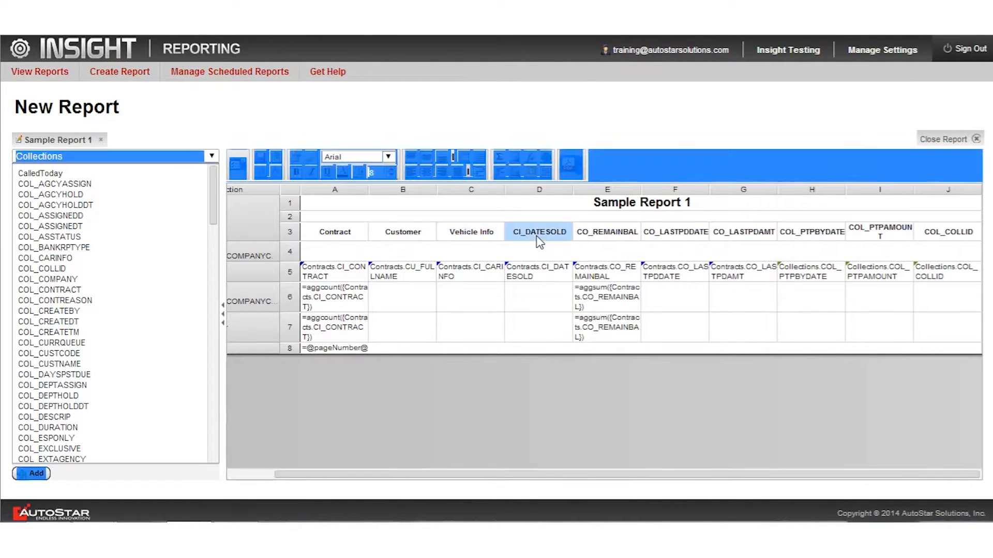
pyautogui.write('sale Date')
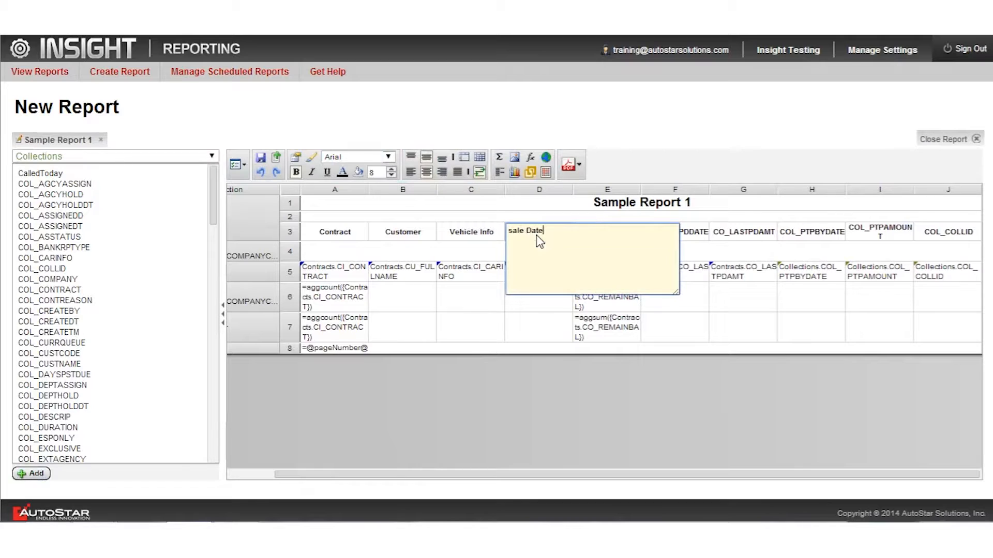
pyautogui.press('Return')
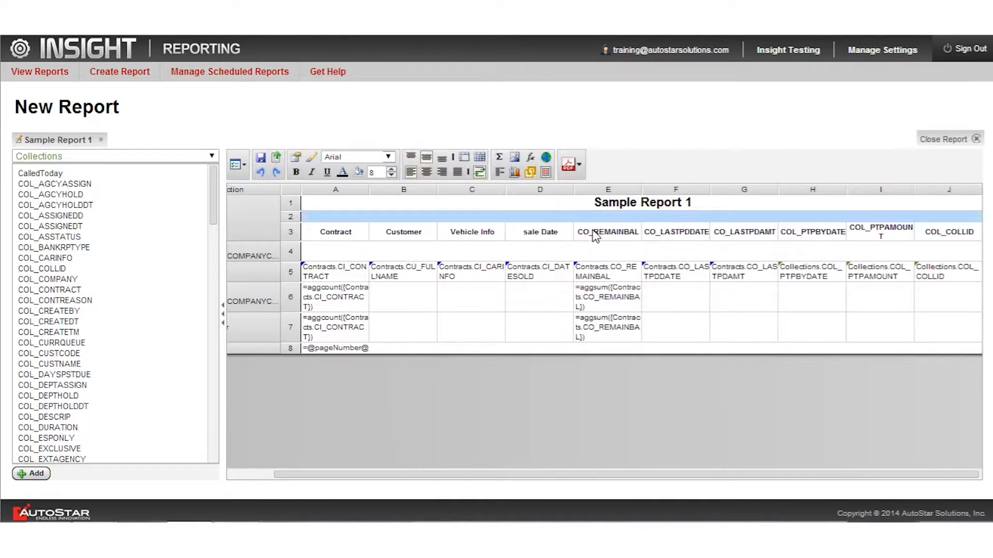
# Rename the page header labels of CO_REMAINBAL to Balance and CO_LASTPDDATE to Last pd.
pyautogui.click(594, 233)
pyautogui.write('Balance')
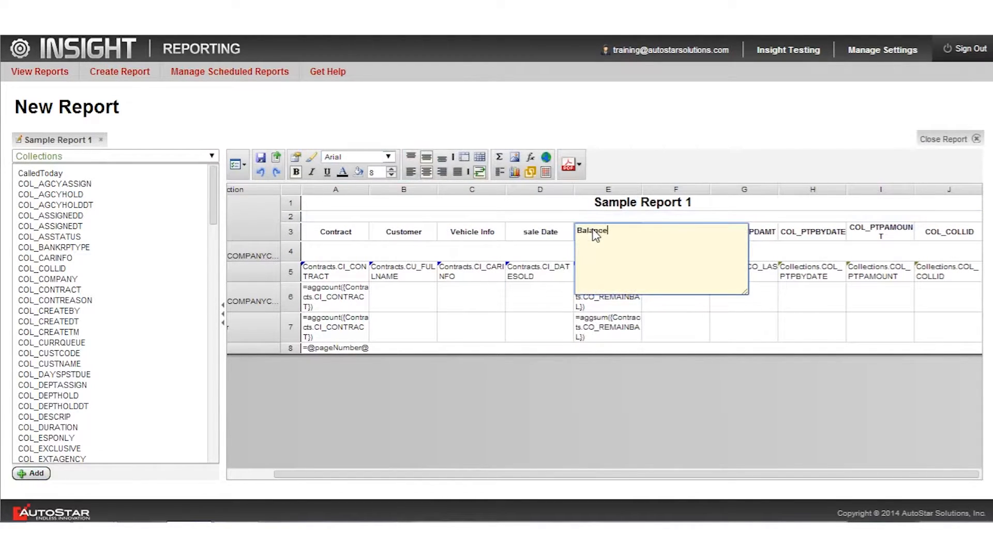
pyautogui.click(687, 313)
pyautogui.click(675, 238)
pyautogui.write('Last pd')
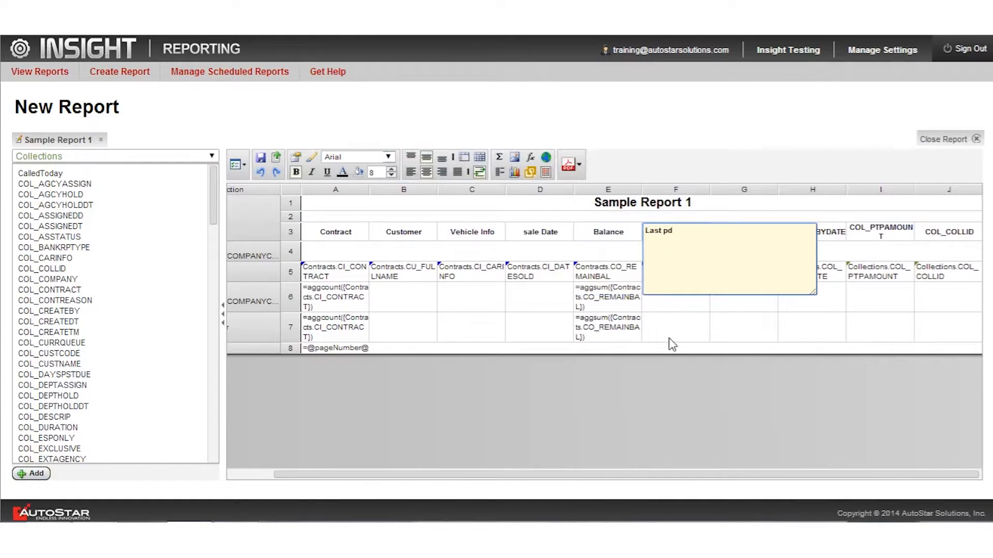
pyautogui.click(695, 297)
# Rename the page header labels of CO_LASTPDAMT to Last Pd Amt and COL_PTPBYDATE to PTP date.
pyautogui.click(746, 236)
pyautogui.doubleClick(746, 236)
pyautogui.write('Last')
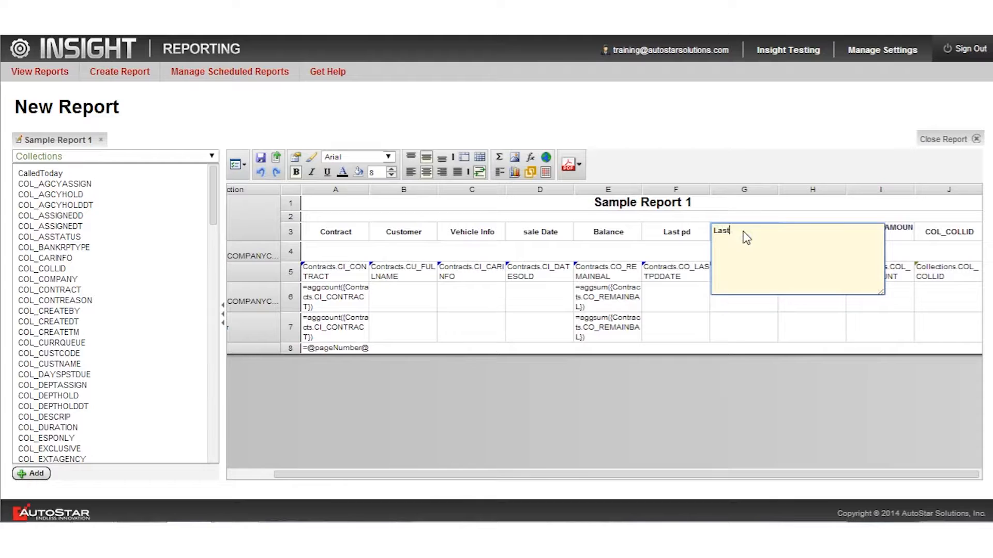
pyautogui.write(' Pd Amt')
pyautogui.click(783, 353)
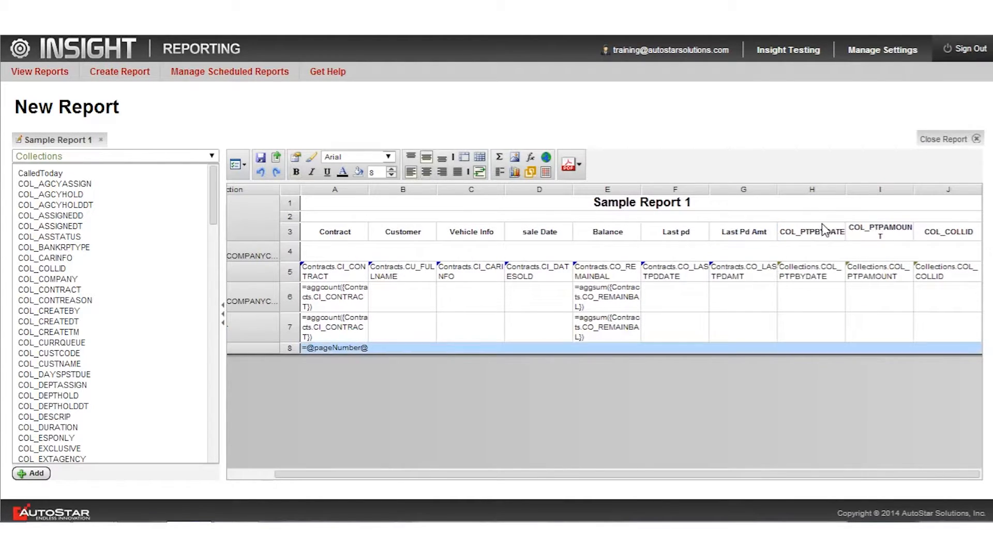
pyautogui.click(813, 234)
pyautogui.doubleClick(814, 237)
pyautogui.write('PTP date')
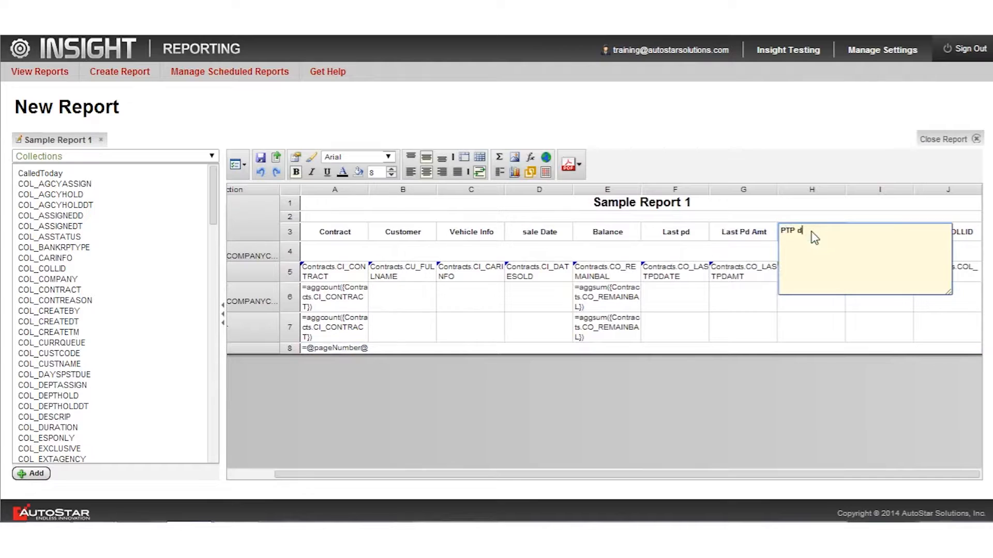
pyautogui.click(822, 300)
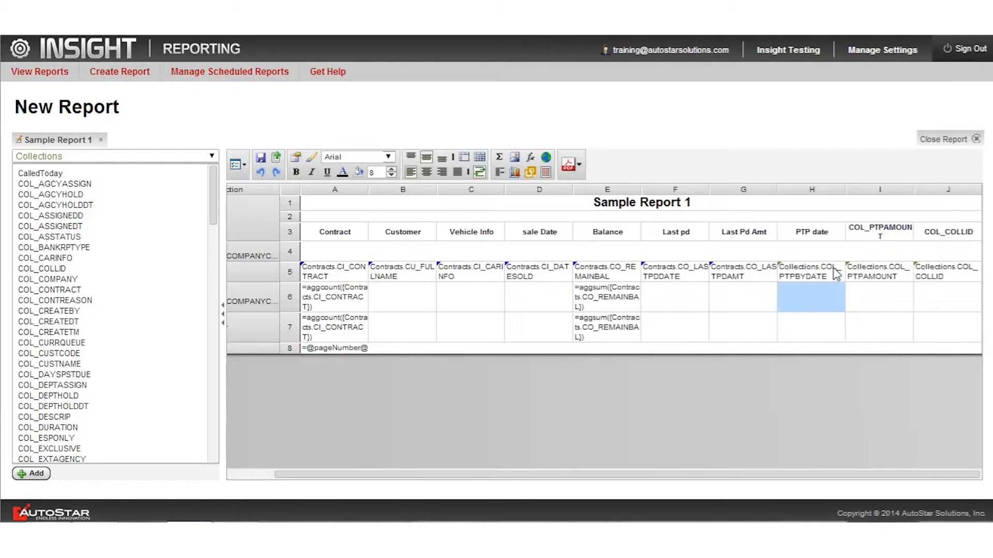
# Rename the page header labels of COL_PTPAMOUNT to PTP Amt and COL_COLLID to Collector.
pyautogui.click(867, 233)
pyautogui.doubleClick(869, 234)
pyautogui.write('PTP Amt')
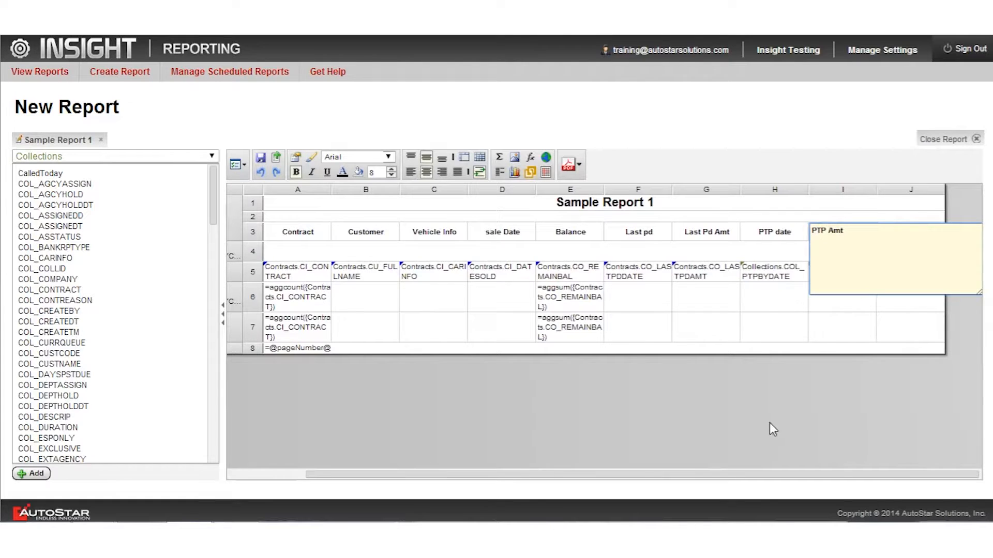
pyautogui.click(842, 292)
pyautogui.click(931, 233)
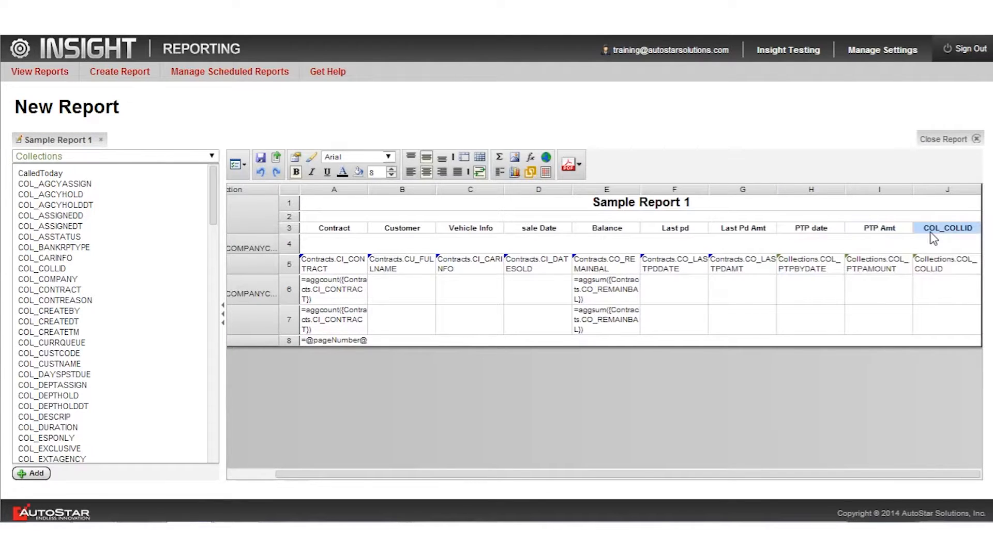
pyautogui.doubleClick(933, 238)
pyautogui.write('Collector')
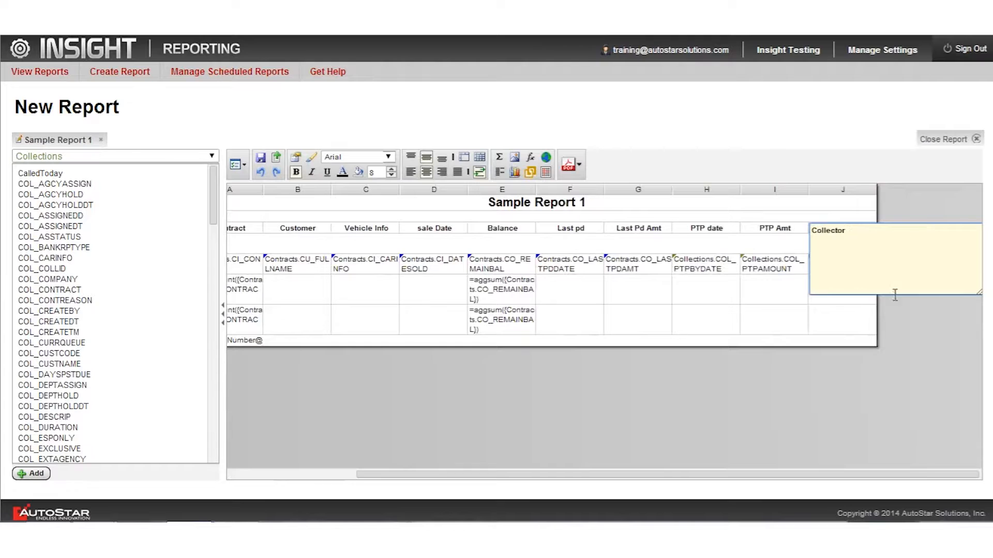
pyautogui.click(673, 317)
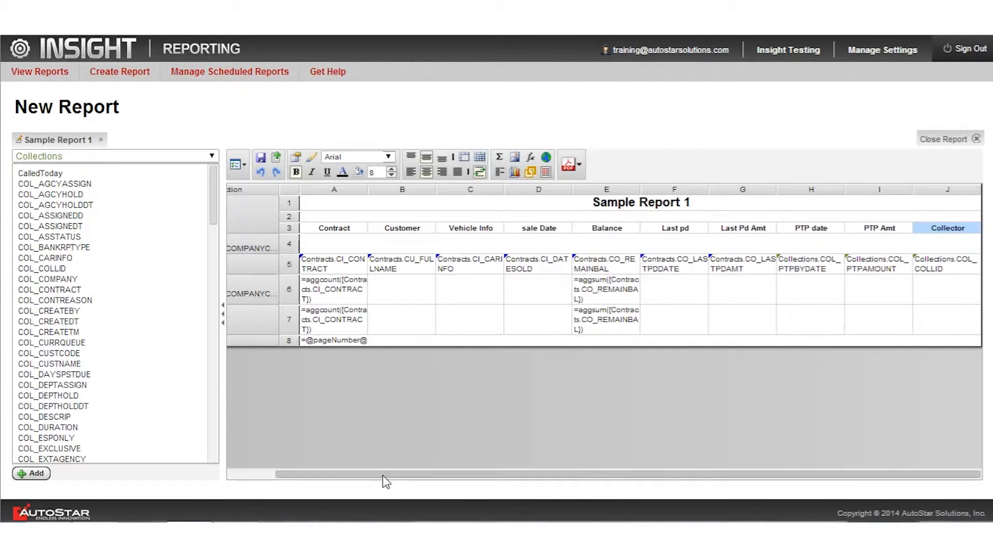
# Run the report as a PDF, look through its first pages and return to the report design.
pyautogui.moveTo(381, 476); pyautogui.dragTo(271, 468)
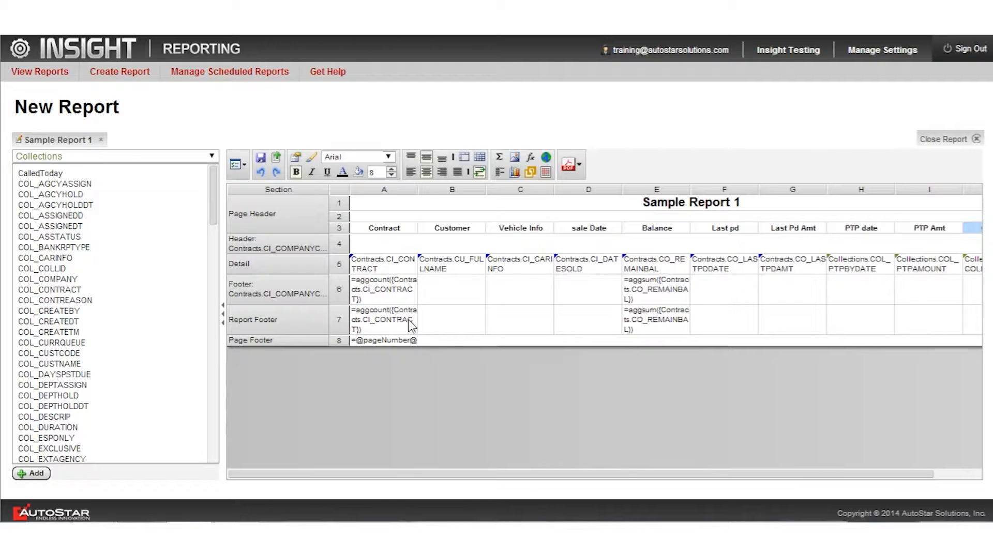
pyautogui.click(580, 166)
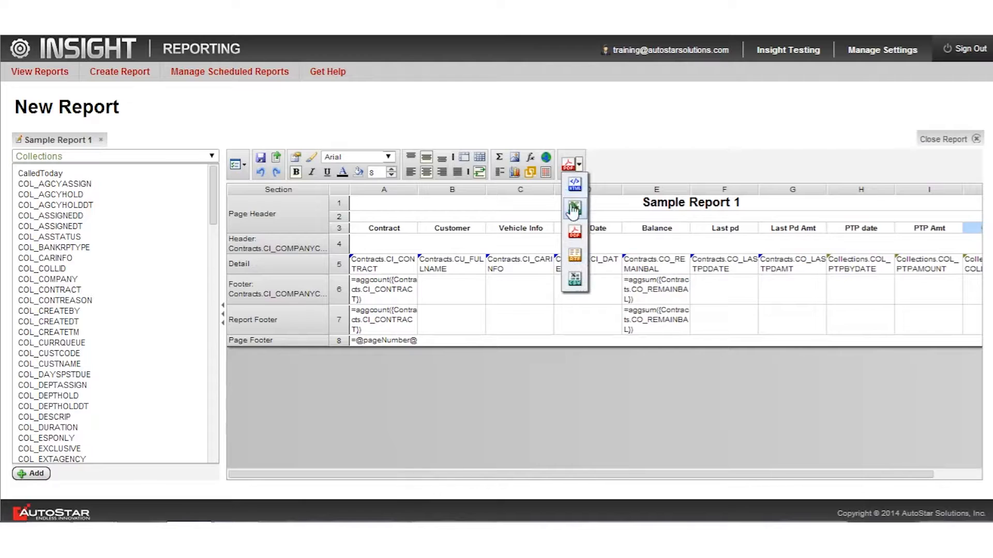
pyautogui.click(573, 164)
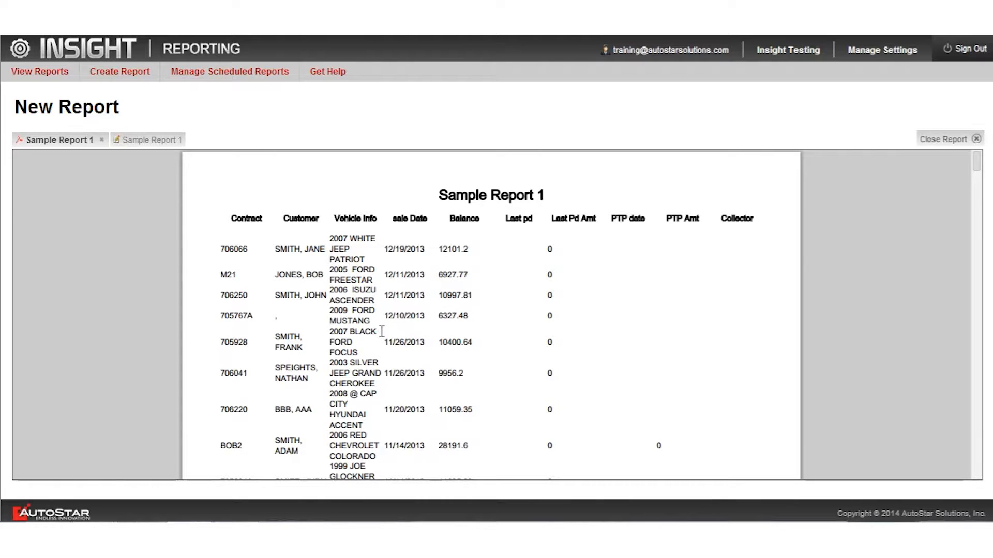
pyautogui.scroll(-15, 643, 312)
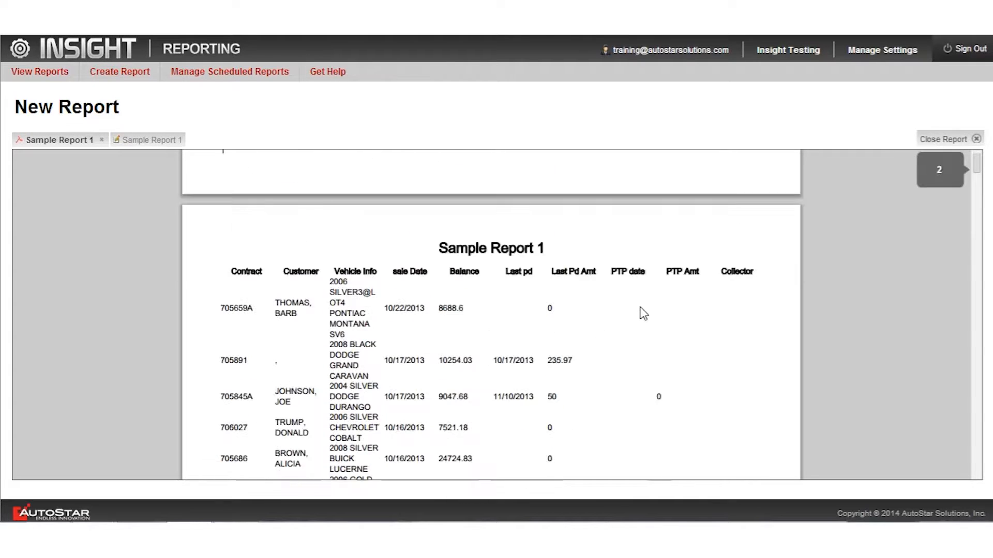
pyautogui.scroll(-10, 643, 312)
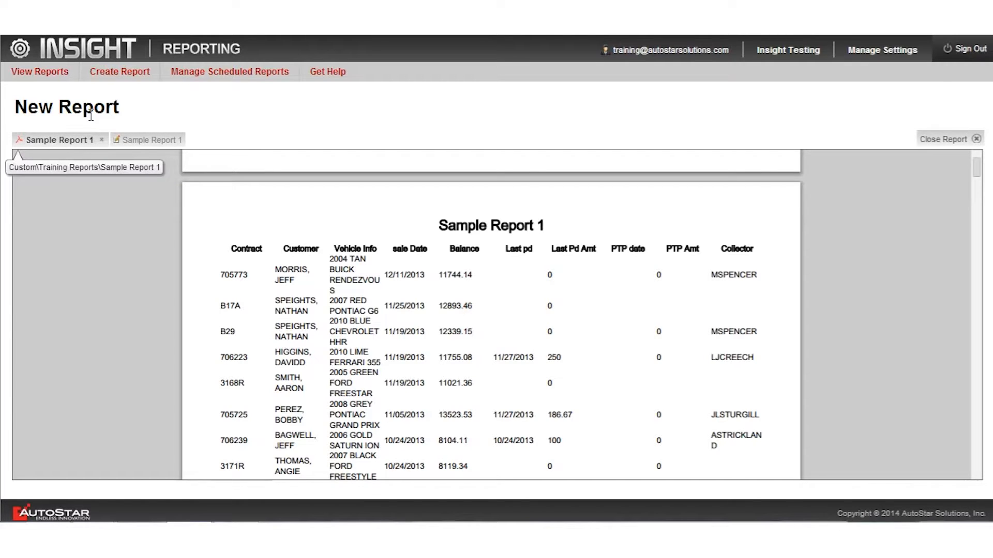
pyautogui.click(166, 144)
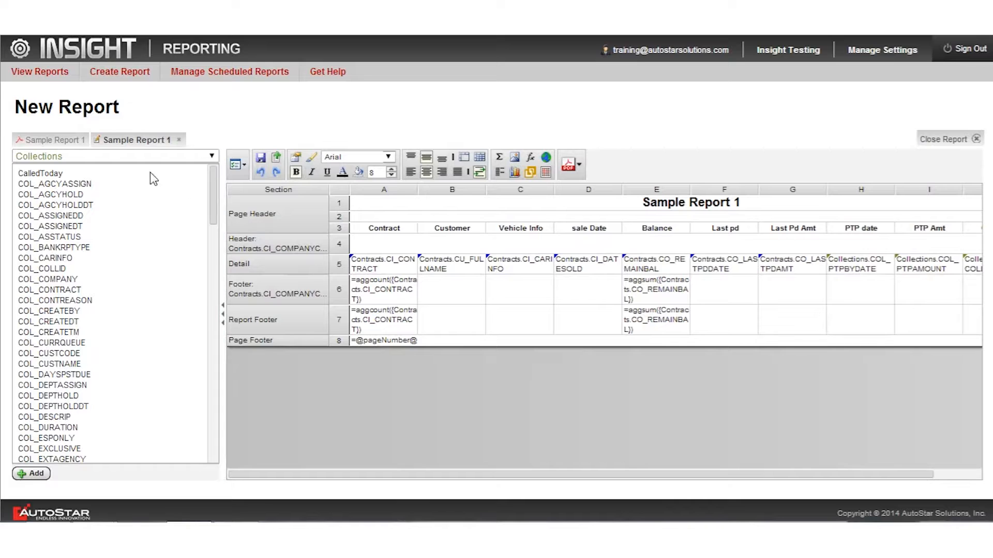
pyautogui.click(75, 142)
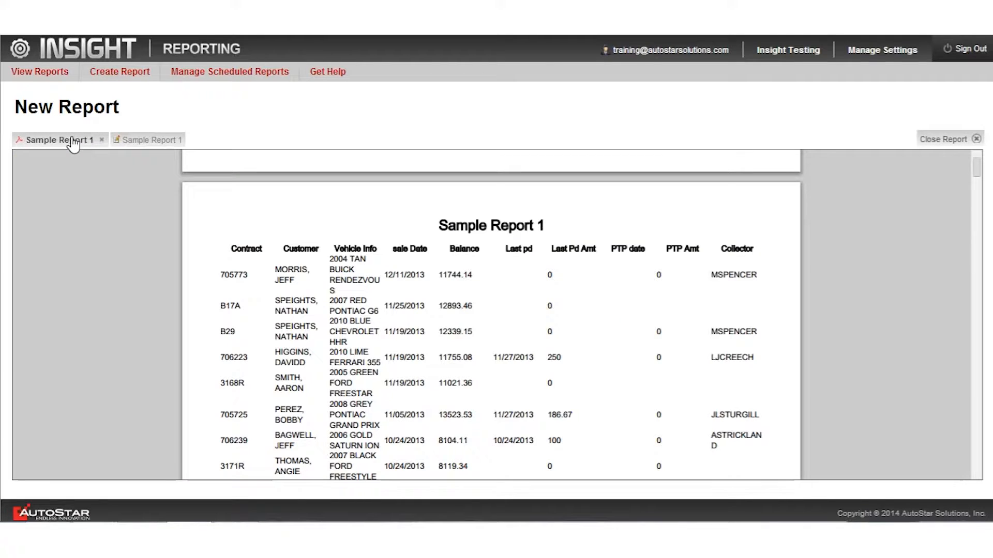
pyautogui.click(136, 140)
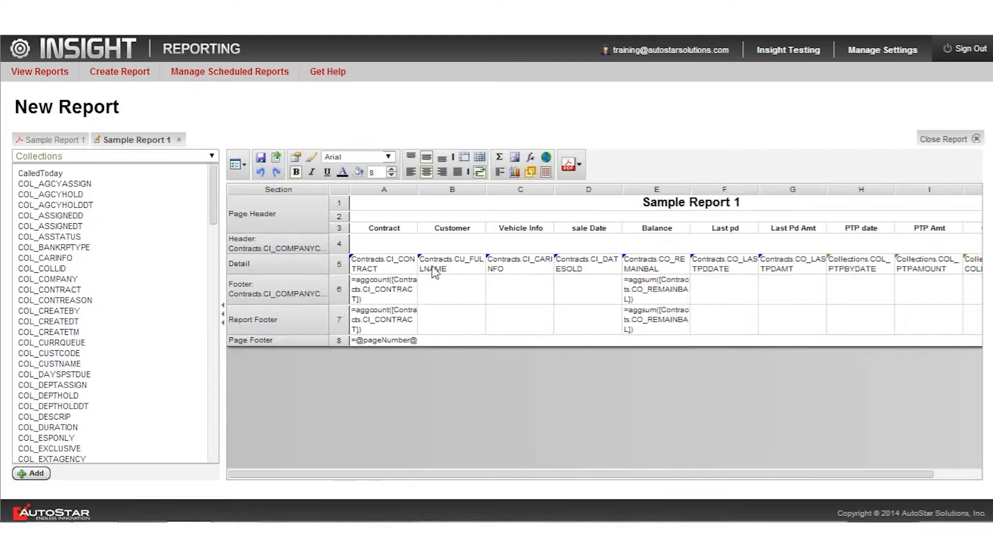
# Add the Contracts field CU_FULLNAME to the report sorts in ascending order, placed between CI_COMPANYCODE and CI_DATESOLD.
pyautogui.click(244, 168)
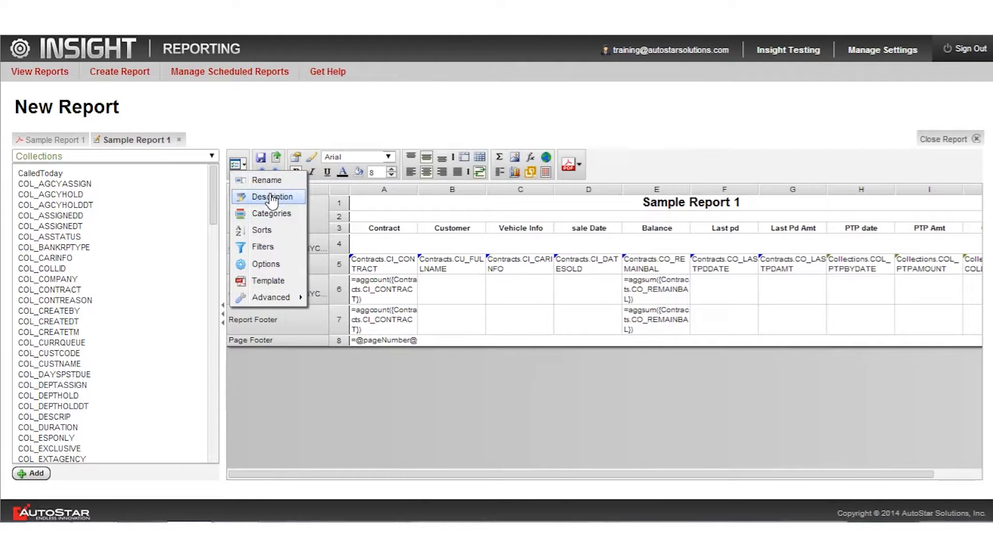
pyautogui.click(262, 232)
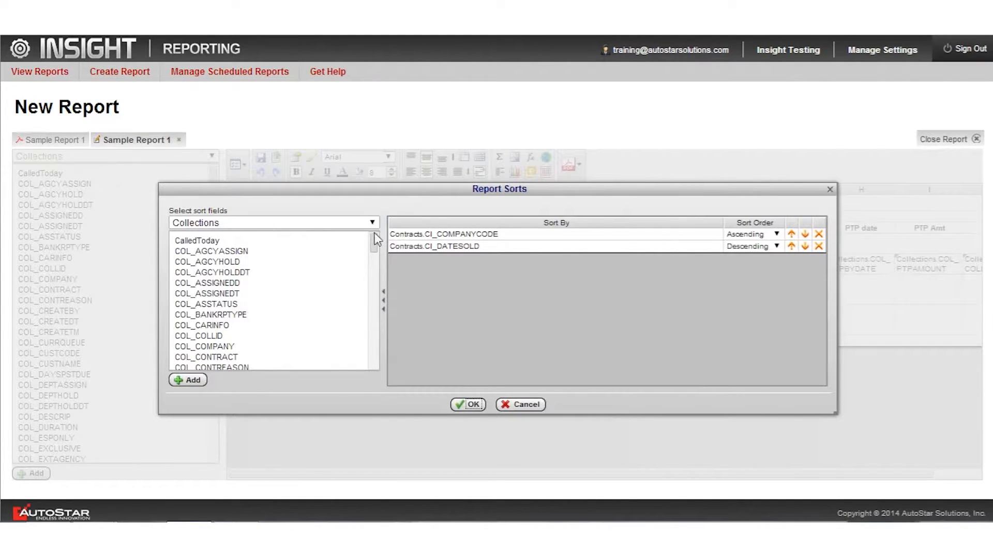
pyautogui.moveTo(377, 241)
pyautogui.mouseDown()
pyautogui.moveTo(374, 288)
pyautogui.moveTo(370, 243)
pyautogui.mouseUp()
pyautogui.click(371, 223)
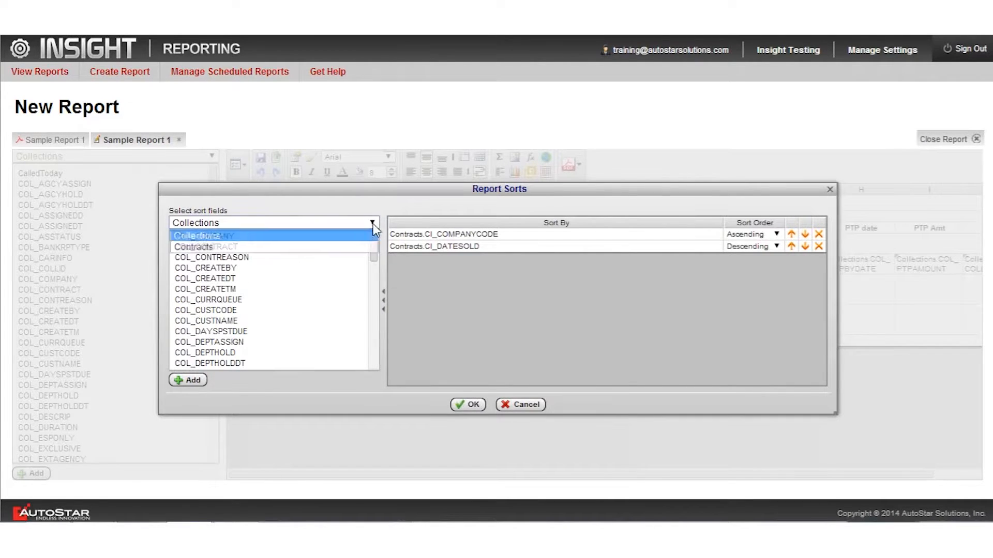
pyautogui.click(337, 249)
pyautogui.moveTo(373, 243); pyautogui.dragTo(364, 306)
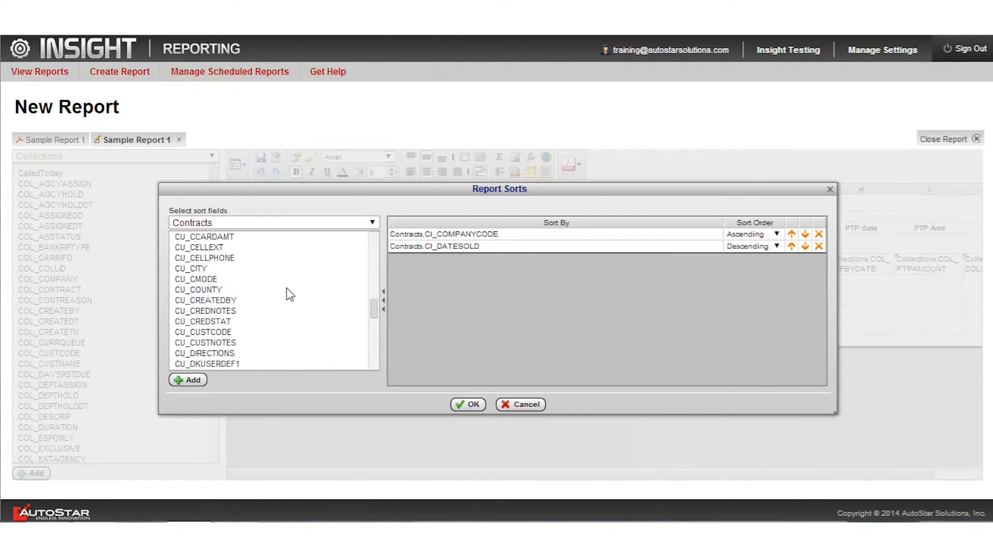
pyautogui.scroll(-8, 287, 286)
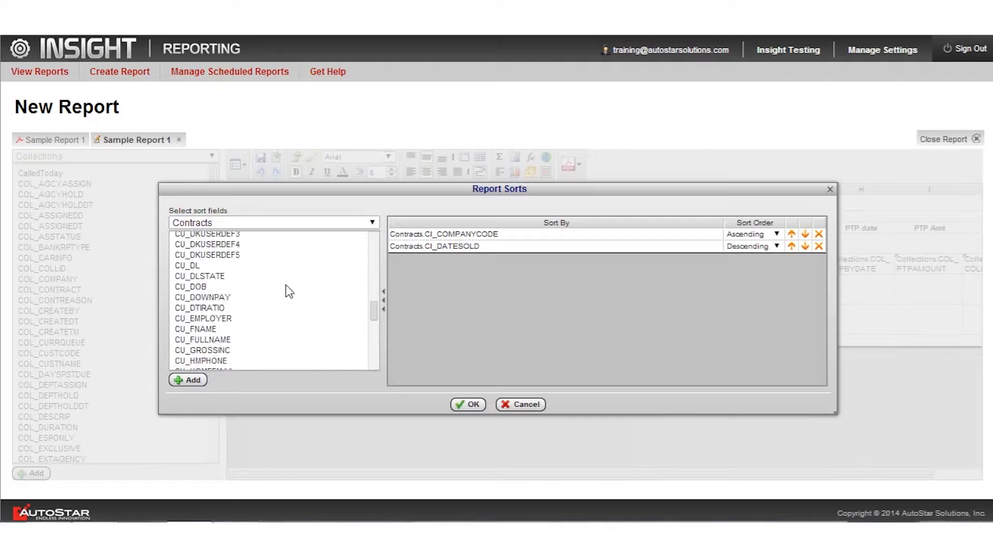
pyautogui.scroll(3, 286, 285)
pyautogui.moveTo(206, 268); pyautogui.dragTo(480, 274)
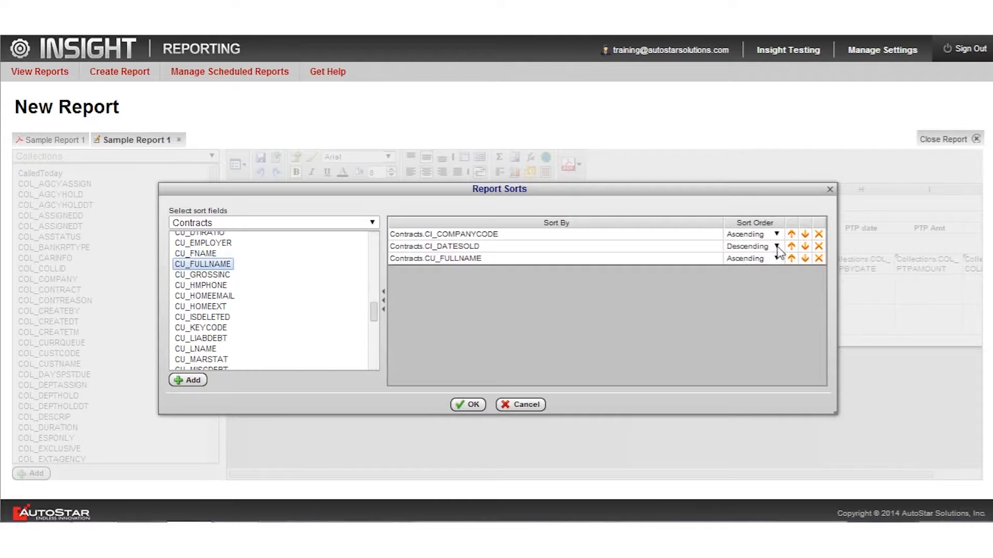
pyautogui.click(804, 246)
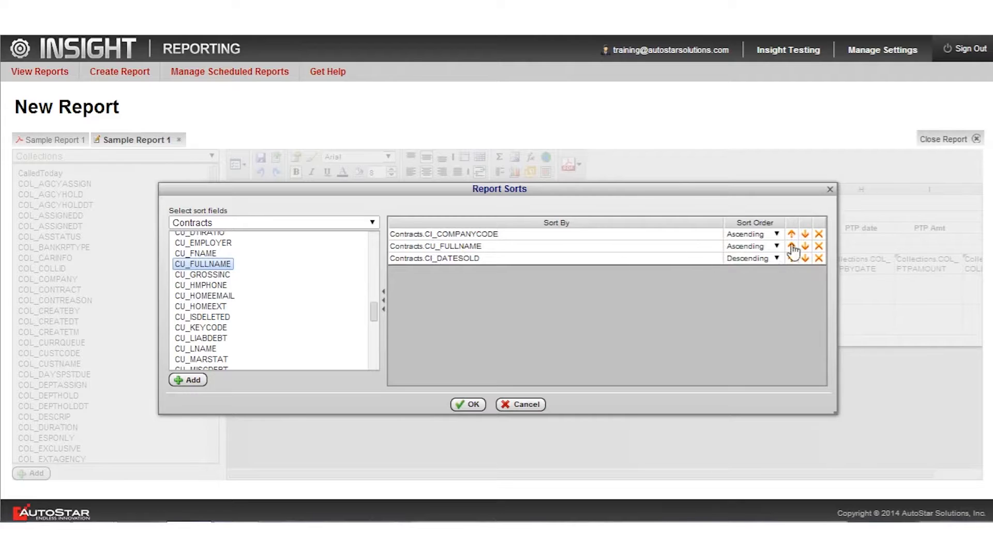
pyautogui.click(472, 405)
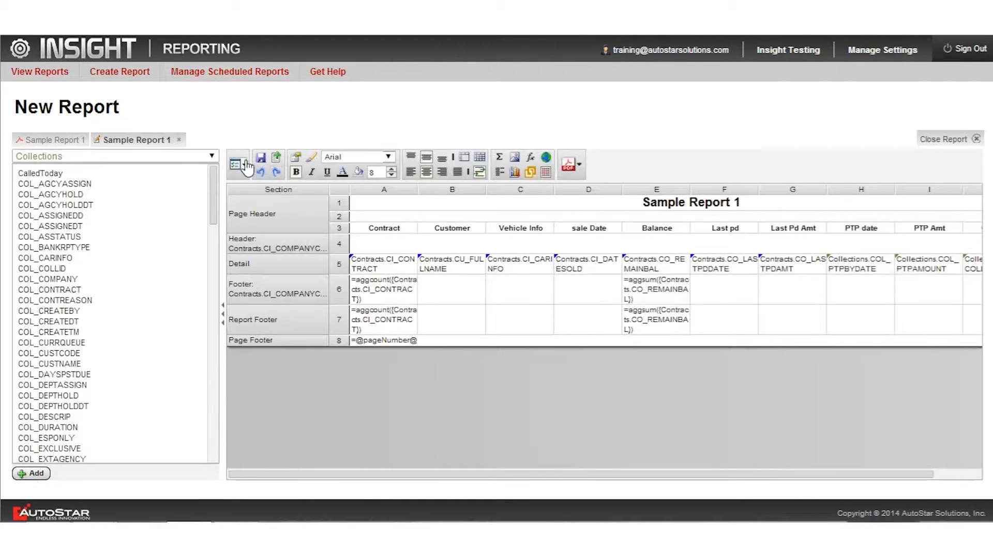
# Add a report filter on the Collections field COL_PTPAMOUNT set to Greater Than 0.
pyautogui.click(245, 165)
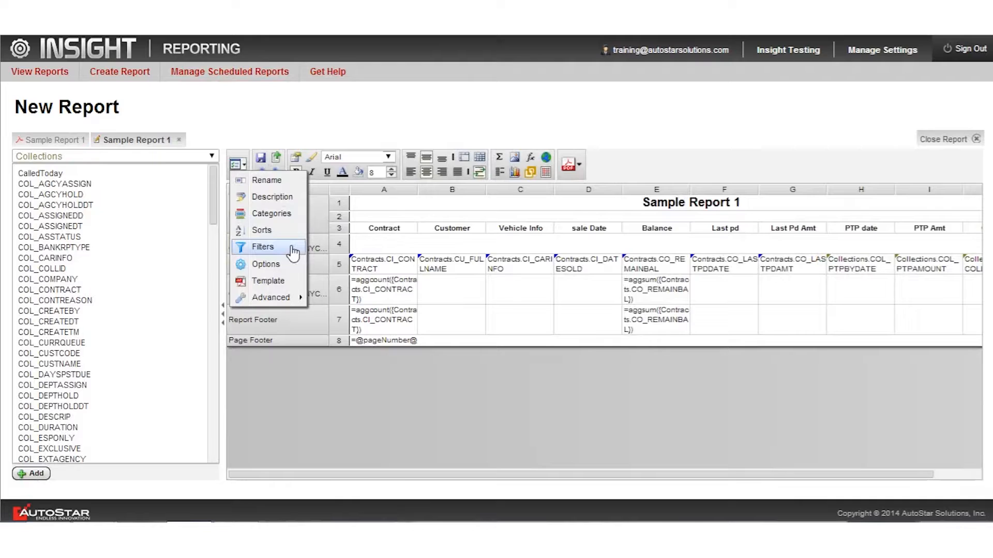
pyautogui.click(276, 247)
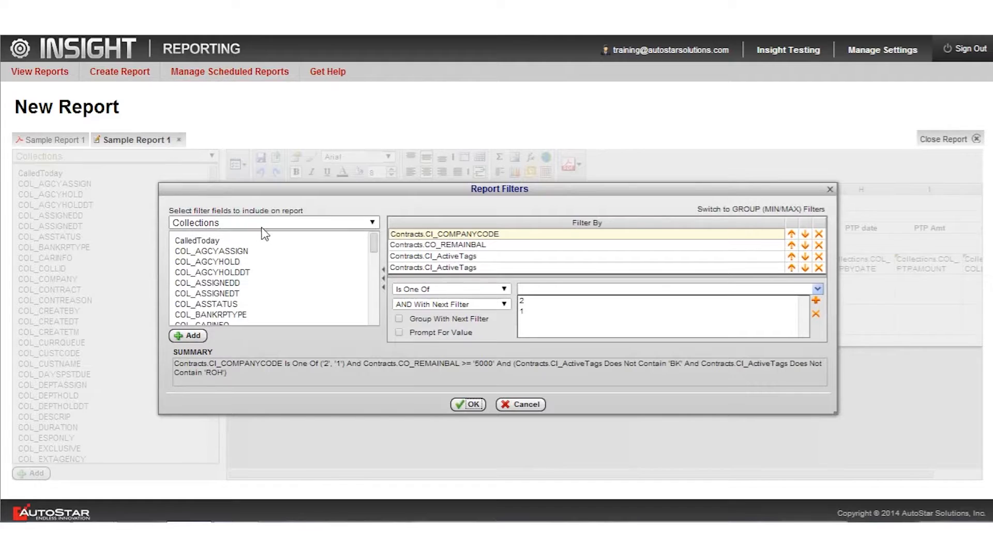
pyautogui.moveTo(373, 241); pyautogui.dragTo(374, 283)
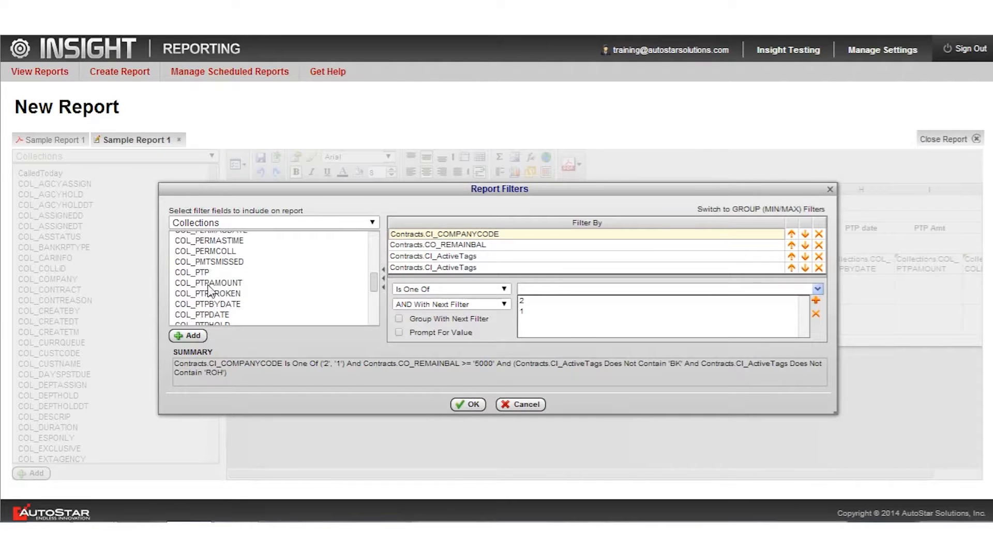
pyautogui.moveTo(212, 283); pyautogui.dragTo(497, 284)
pyautogui.click(503, 289)
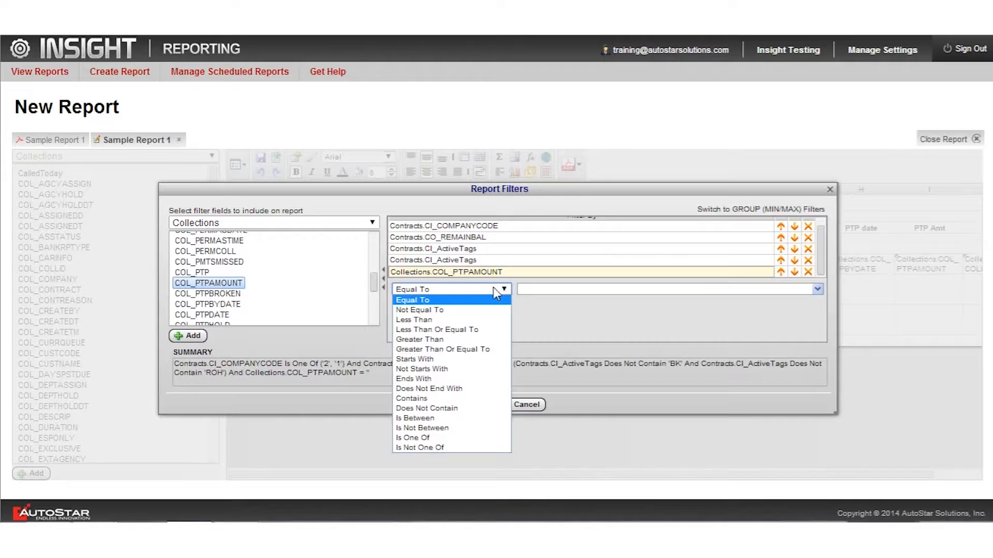
pyautogui.click(443, 340)
pyautogui.click(542, 291)
pyautogui.write('0')
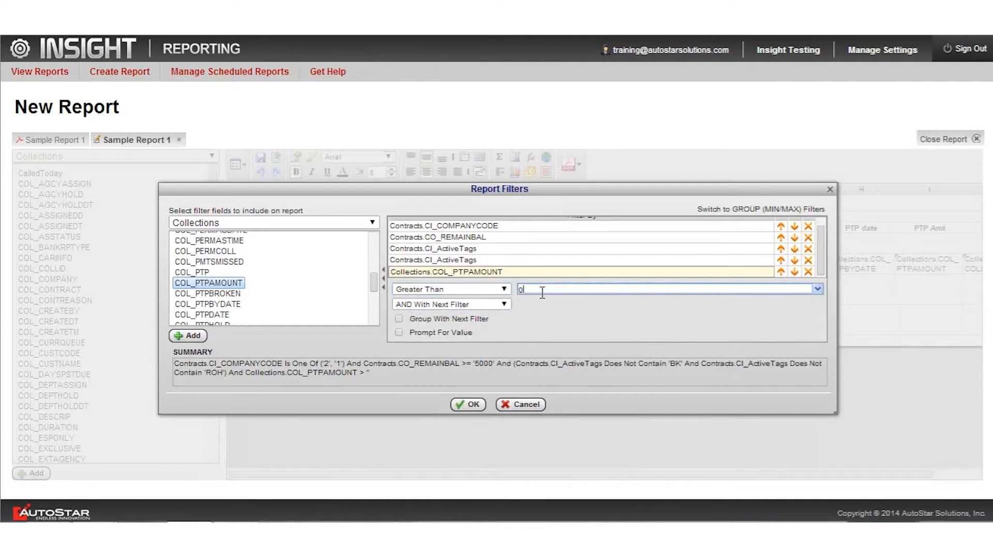
pyautogui.click(474, 406)
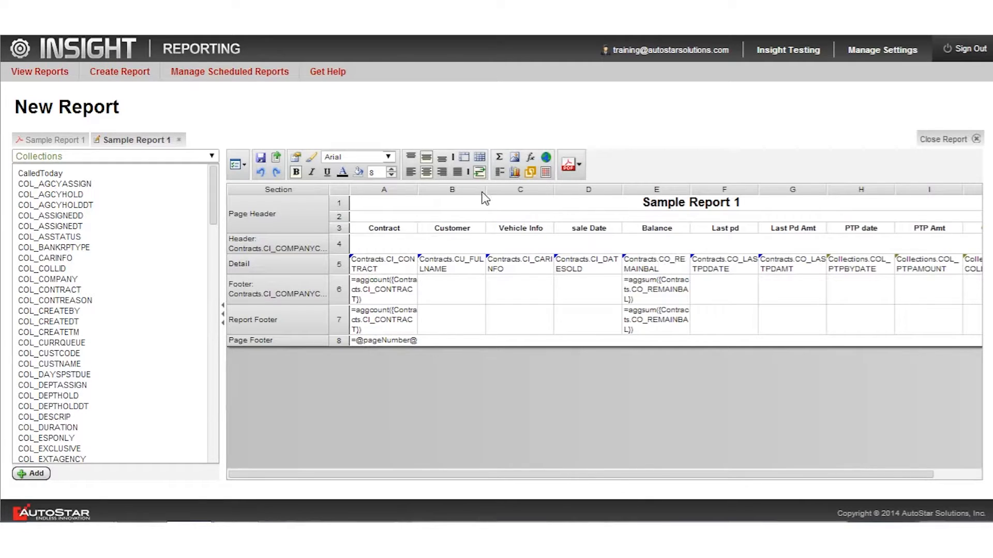
# Widen the Customer and Vehicle Info columns so their detail field names each fit on one line.
pyautogui.moveTo(485, 190); pyautogui.dragTo(485, 190)
pyautogui.moveTo(485, 190); pyautogui.dragTo(541, 190)
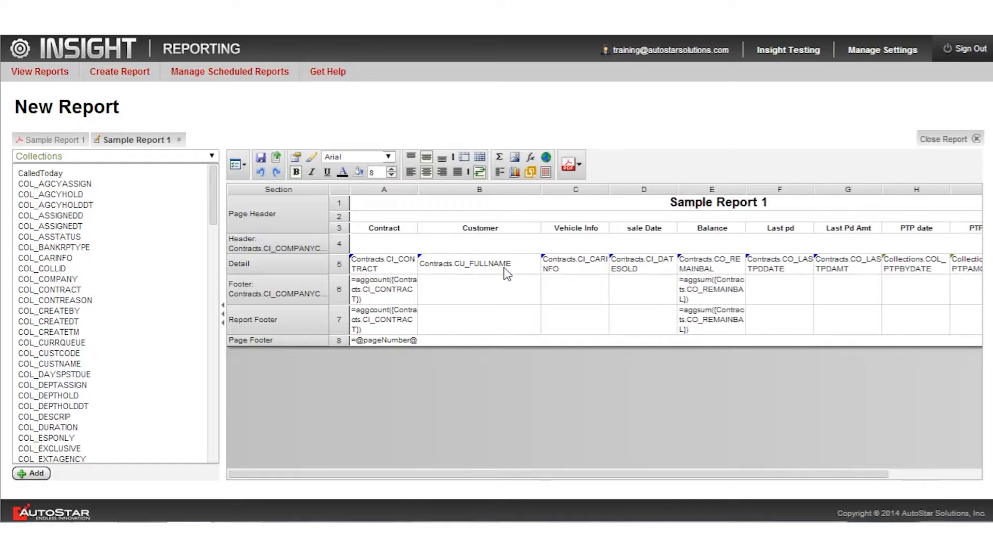
pyautogui.moveTo(541, 189); pyautogui.dragTo(544, 190)
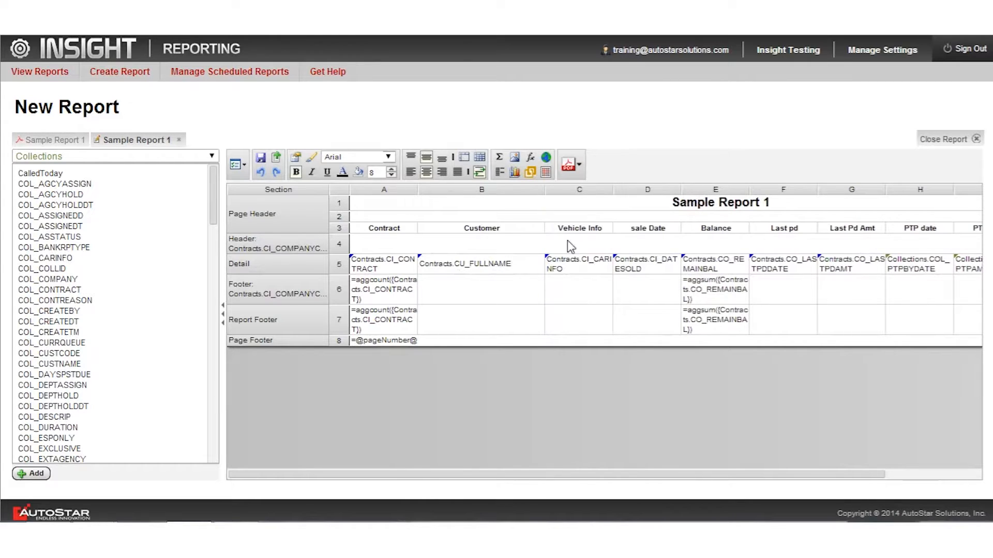
pyautogui.moveTo(612, 195); pyautogui.dragTo(718, 184)
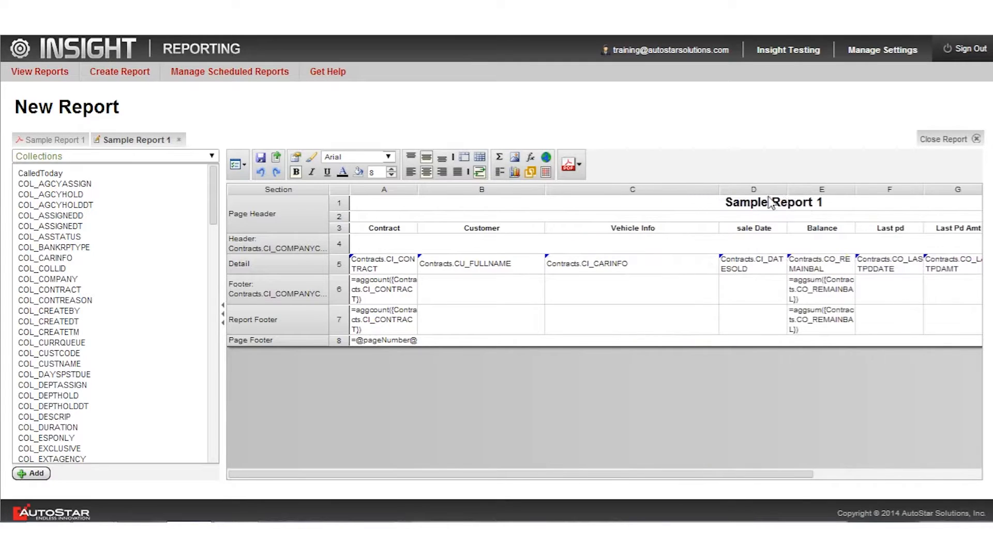
# Slightly widen the sale Date, Balance, Last pd, PTP date and PTP Amt columns.
pyautogui.moveTo(787, 199); pyautogui.dragTo(788, 190)
pyautogui.moveTo(858, 189); pyautogui.dragTo(860, 188)
pyautogui.moveTo(931, 191); pyautogui.dragTo(938, 191)
pyautogui.moveTo(805, 473); pyautogui.dragTo(956, 447)
pyautogui.moveTo(859, 190); pyautogui.dragTo(865, 189)
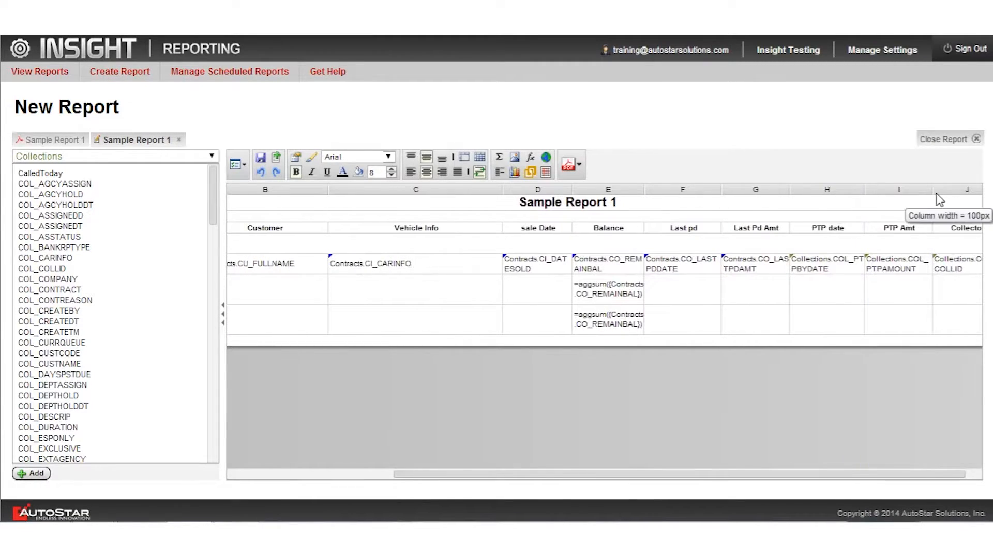
pyautogui.moveTo(931, 191); pyautogui.dragTo(935, 191)
pyautogui.moveTo(905, 479); pyautogui.dragTo(921, 479)
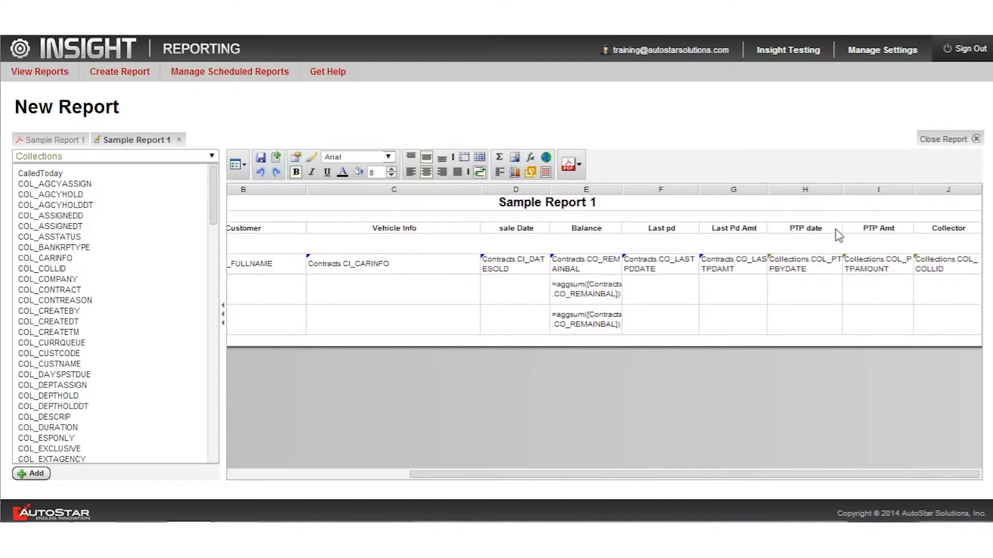
# Right-align the detail row cells from CI_DATESOLD through COL_COLLID.
pyautogui.moveTo(415, 480); pyautogui.dragTo(261, 436)
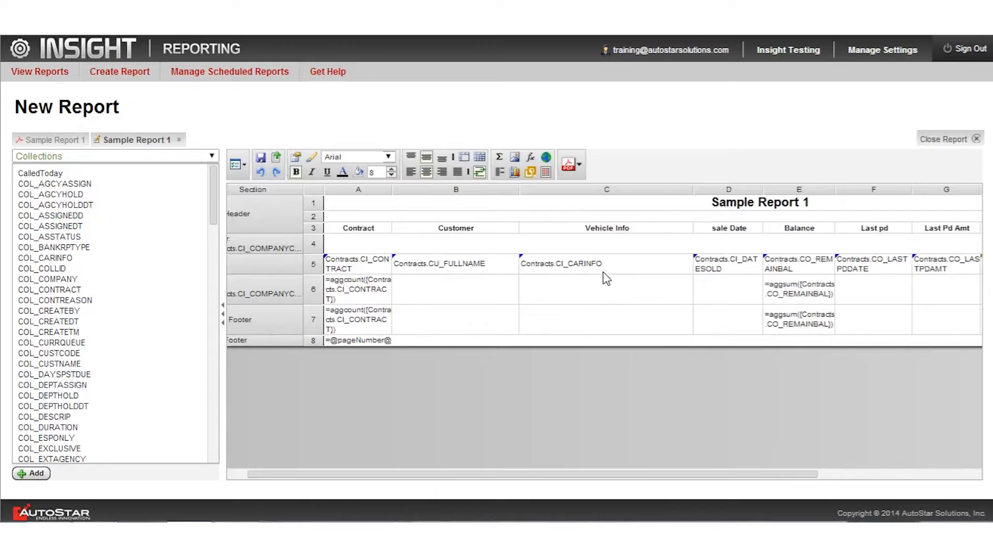
pyautogui.click(723, 229)
pyautogui.click(734, 264)
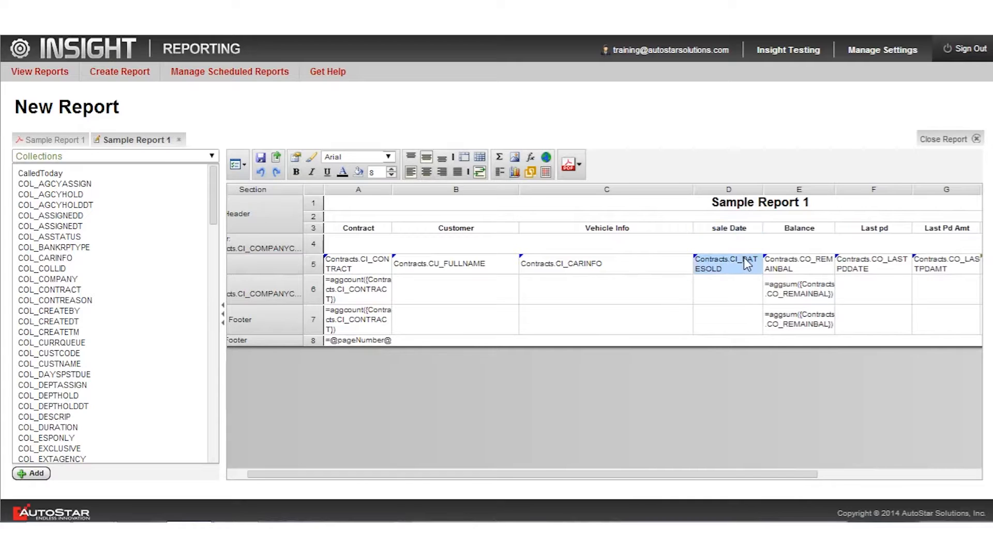
pyautogui.moveTo(699, 474); pyautogui.dragTo(880, 476)
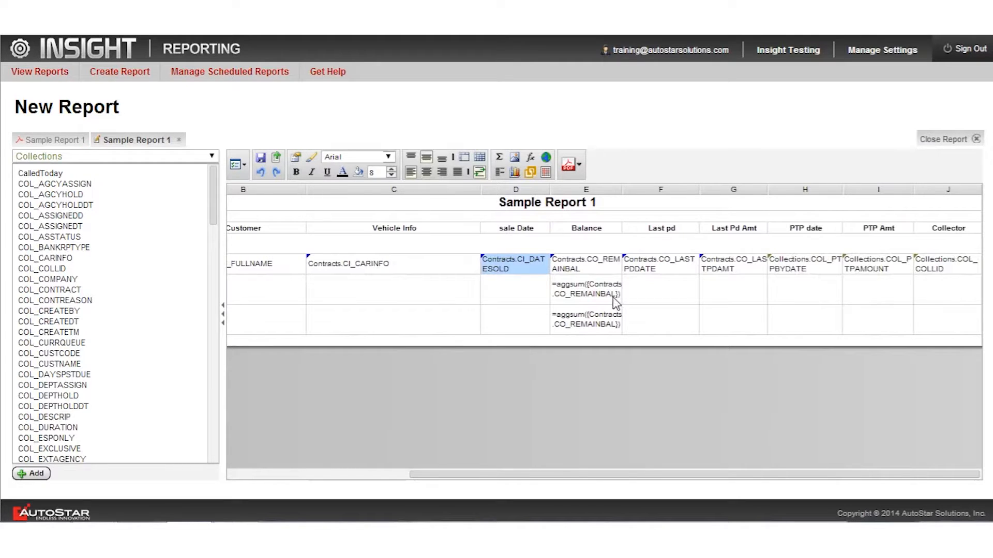
pyautogui.keyDown('shift'); pyautogui.click(872, 266); pyautogui.keyUp('shift')
pyautogui.keyDown('shift'); pyautogui.click(945, 265); pyautogui.keyUp('shift')
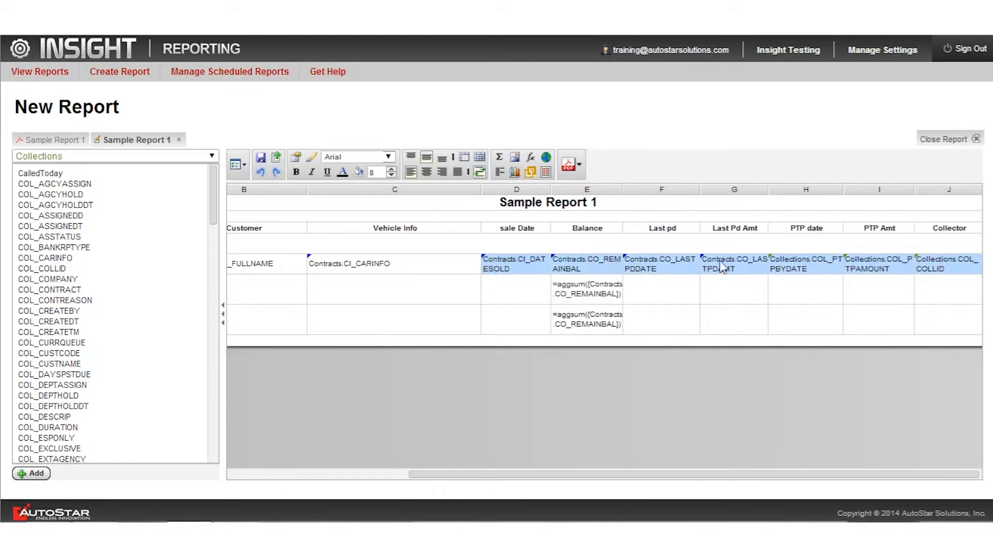
pyautogui.click(511, 269)
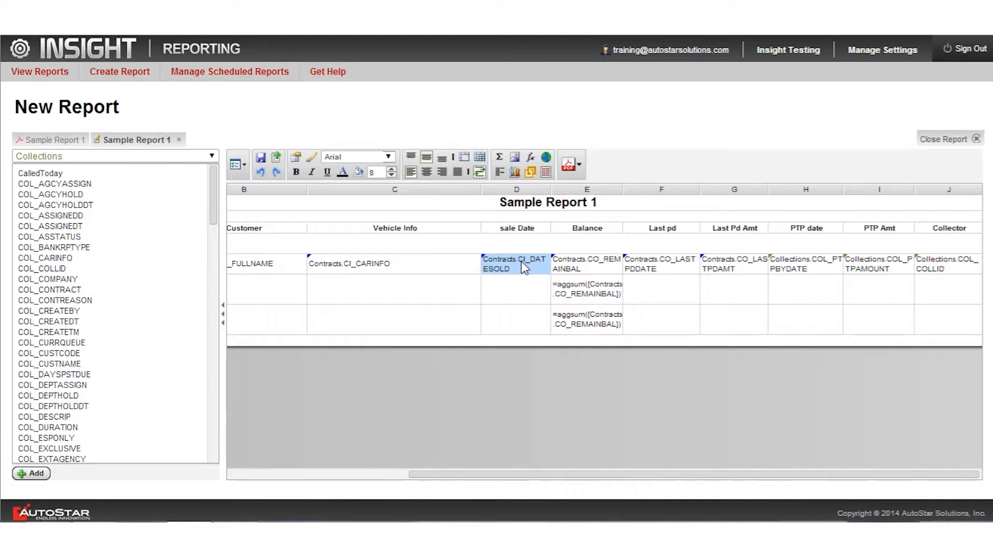
pyautogui.keyDown('shift'); pyautogui.click(944, 267); pyautogui.keyUp('shift')
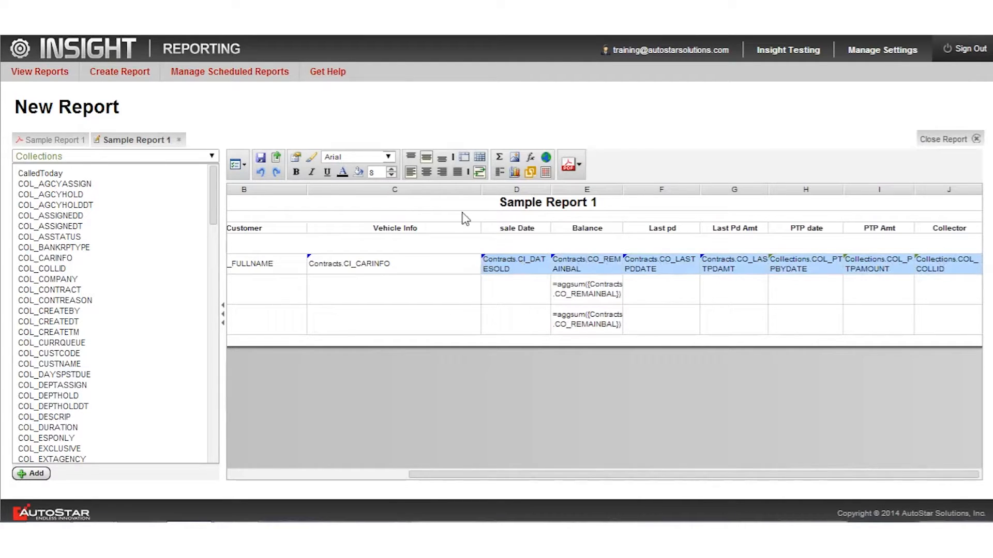
pyautogui.click(443, 176)
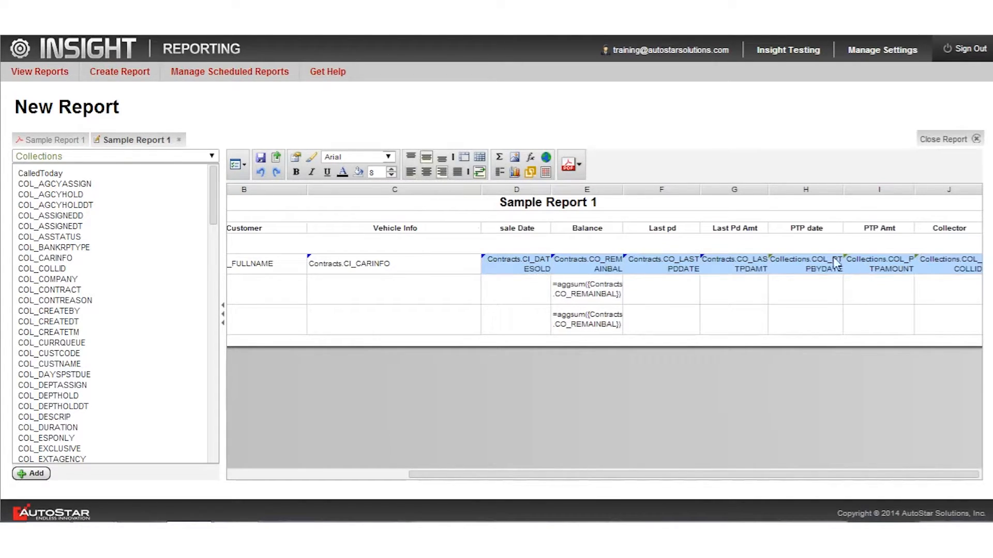
# Right-align the page header labels from sale Date through Collector.
pyautogui.click(536, 233)
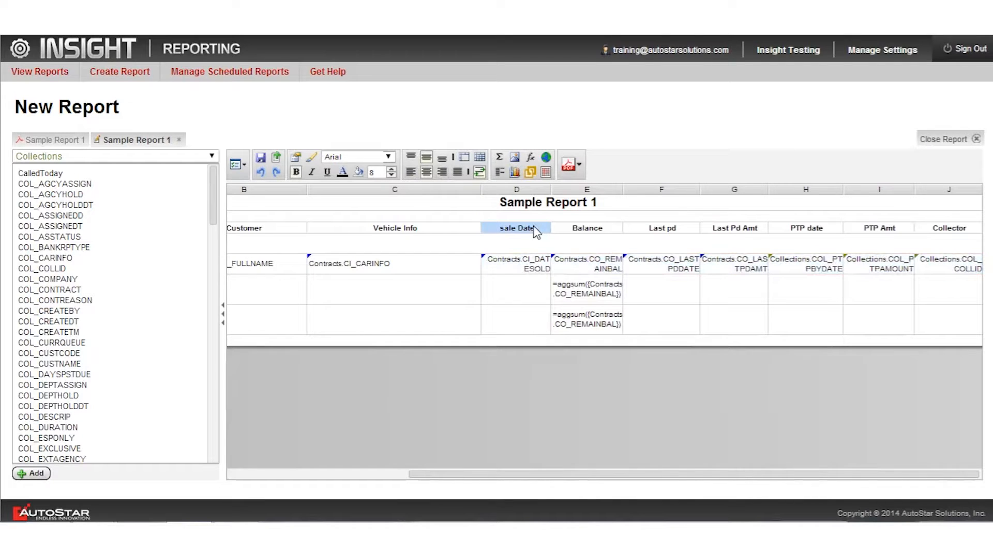
pyautogui.keyDown('shift'); pyautogui.click(938, 231); pyautogui.keyUp('shift')
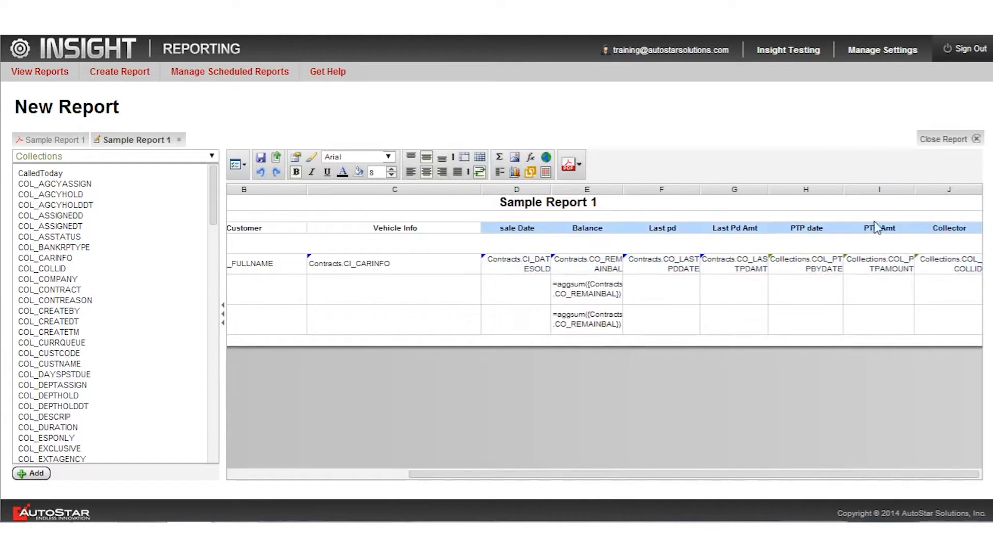
pyautogui.click(443, 175)
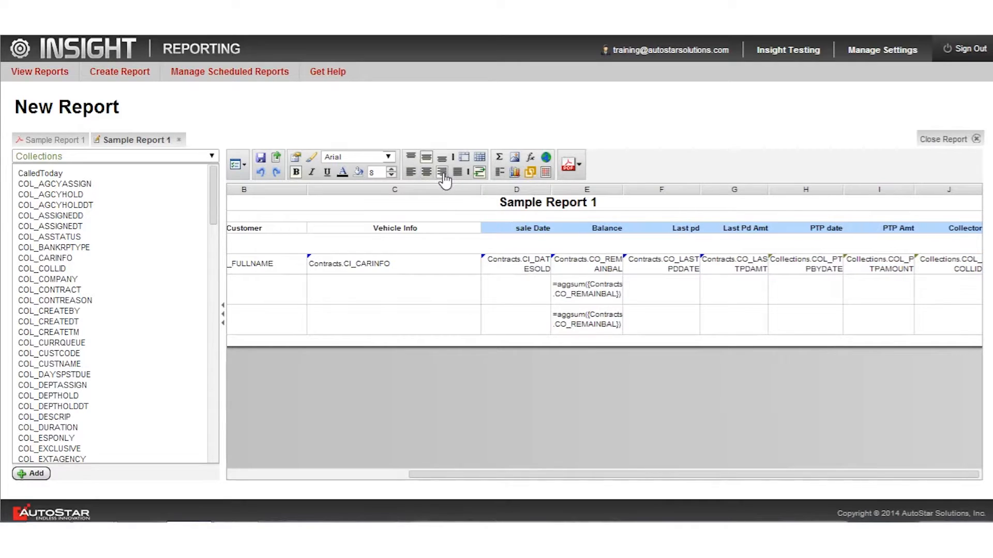
# Format the CI_DATESOLD detail cell as a date with the MM/dd/yy format.
pyautogui.click(506, 264)
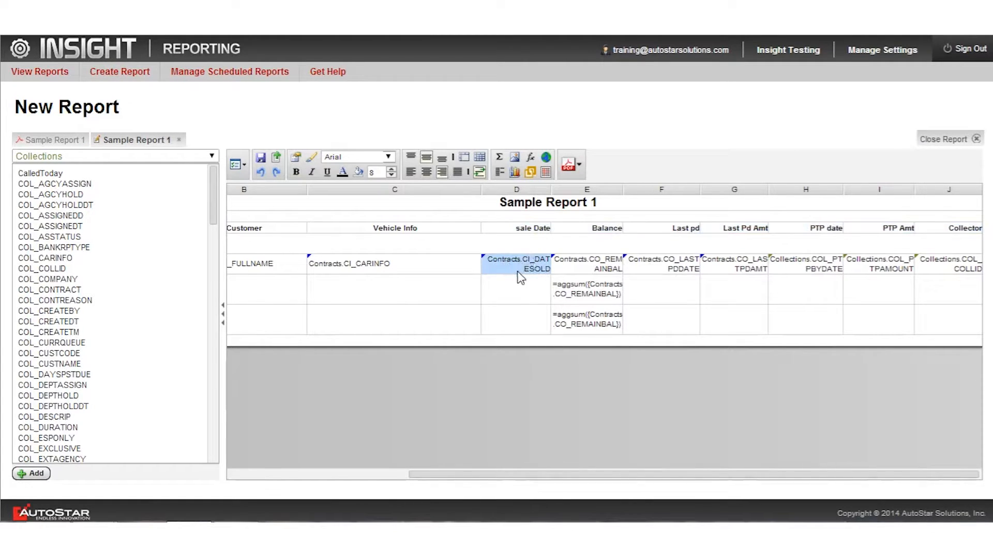
pyautogui.click(296, 161)
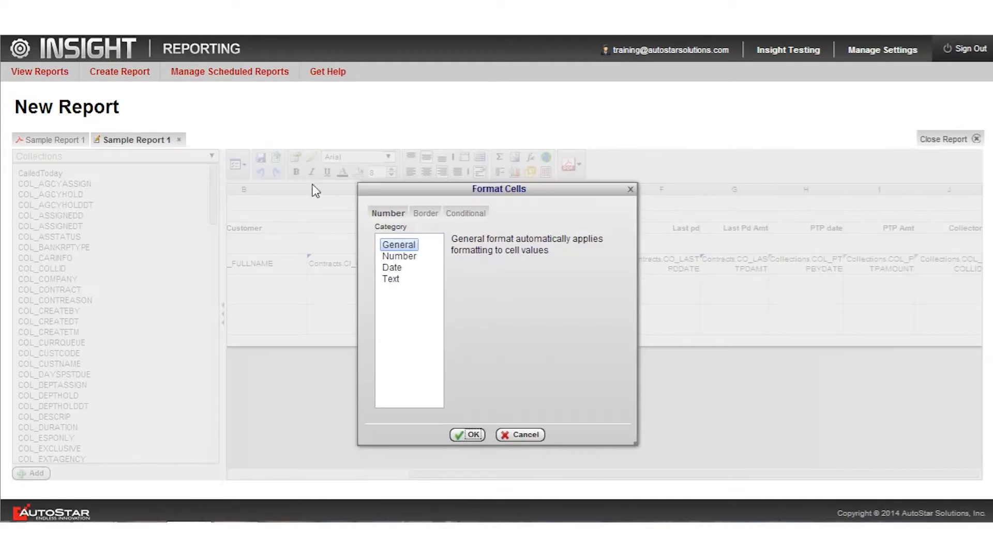
pyautogui.click(392, 267)
pyautogui.click(478, 281)
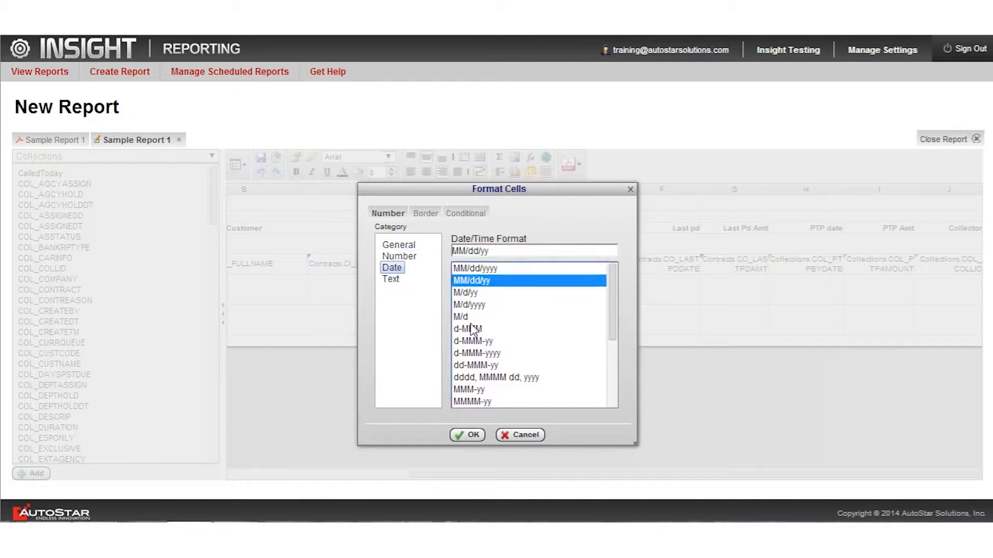
pyautogui.click(472, 435)
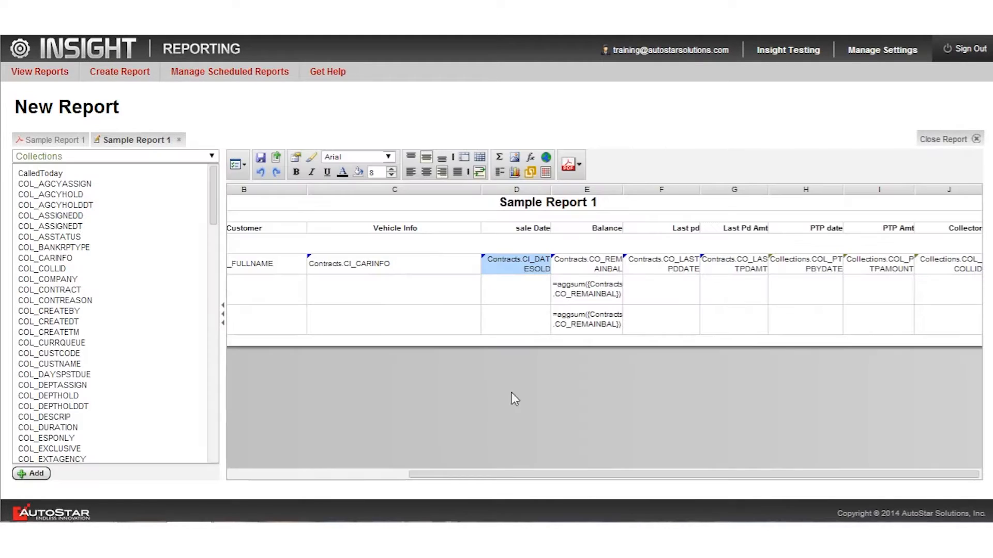
# Format the CO_REMAINBAL detail cell as a number with 2 decimals, thousands separator, $ symbol, and negatives in parentheses and red #FF0000.
pyautogui.click(587, 268)
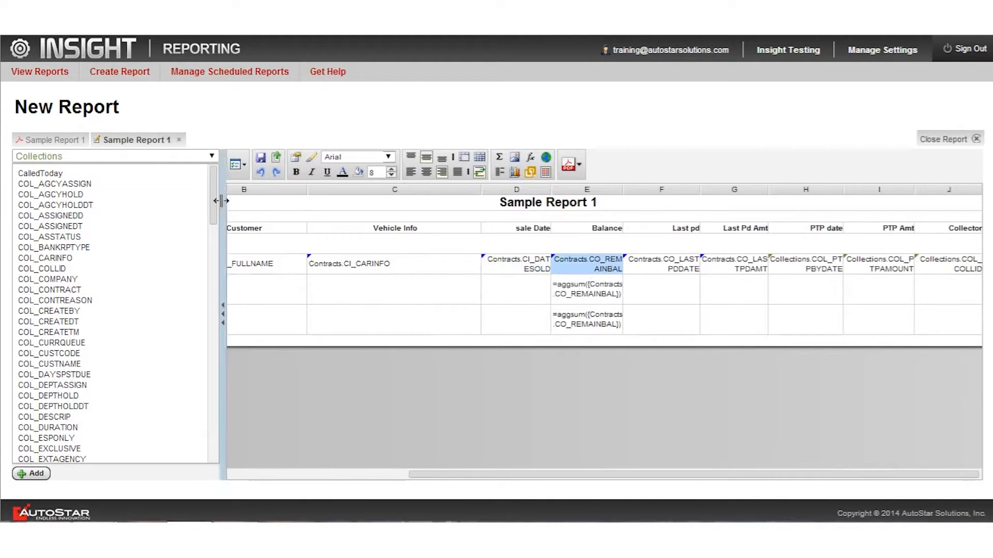
pyautogui.click(295, 157)
pyautogui.click(403, 256)
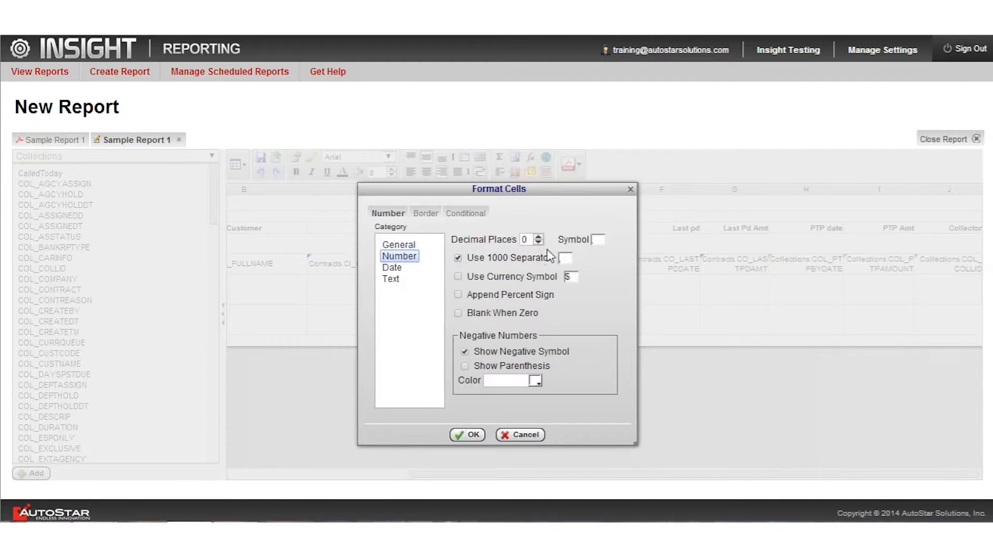
pyautogui.click(458, 278)
pyautogui.click(467, 365)
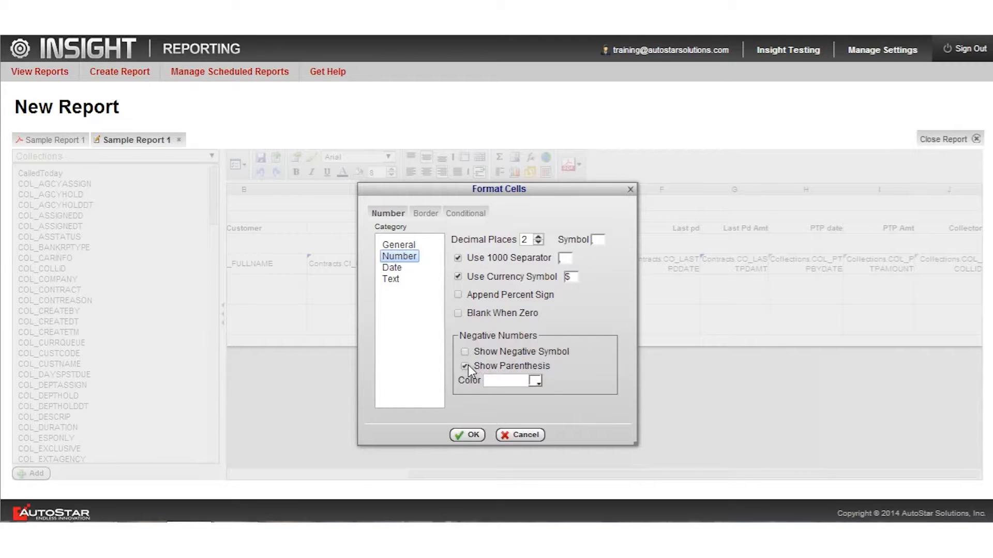
pyautogui.click(535, 381)
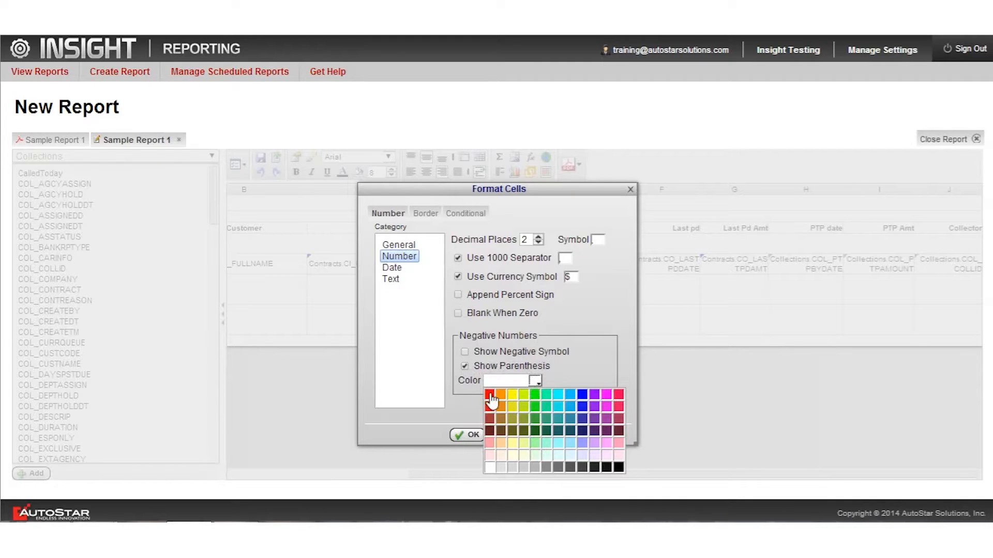
pyautogui.click(491, 400)
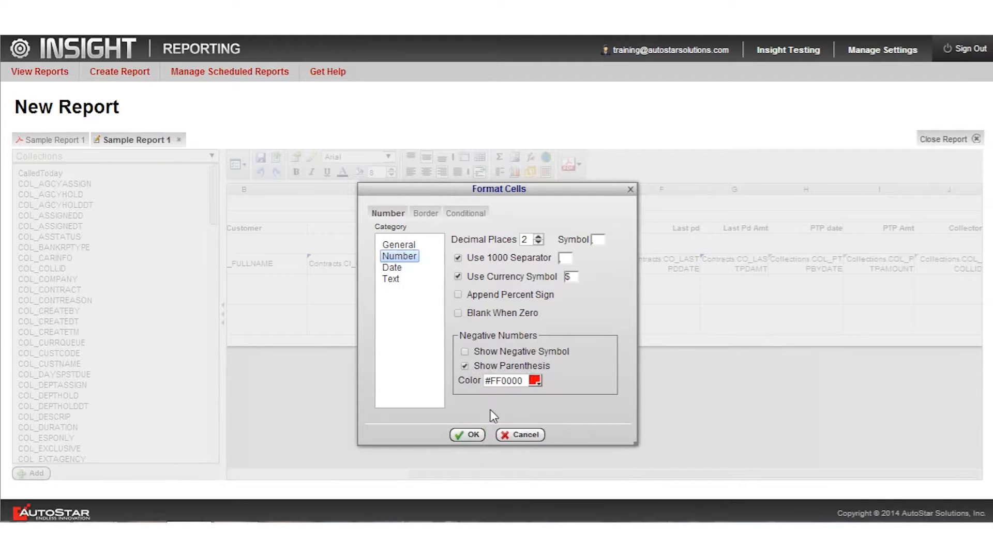
pyautogui.click(469, 435)
# Format the CO_LASTPDDATE detail cell as a date with the MM/dd/yy format.
pyautogui.click(664, 264)
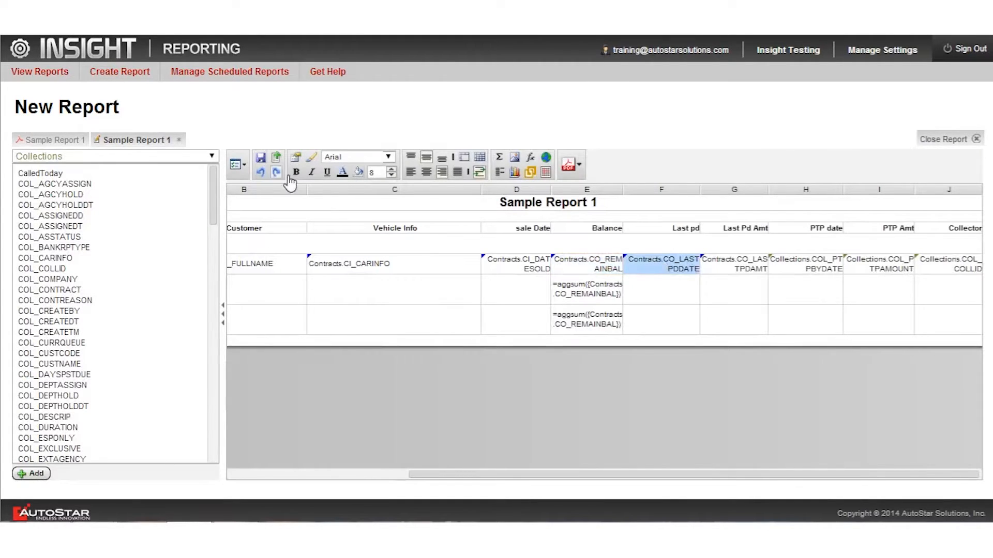
pyautogui.click(293, 159)
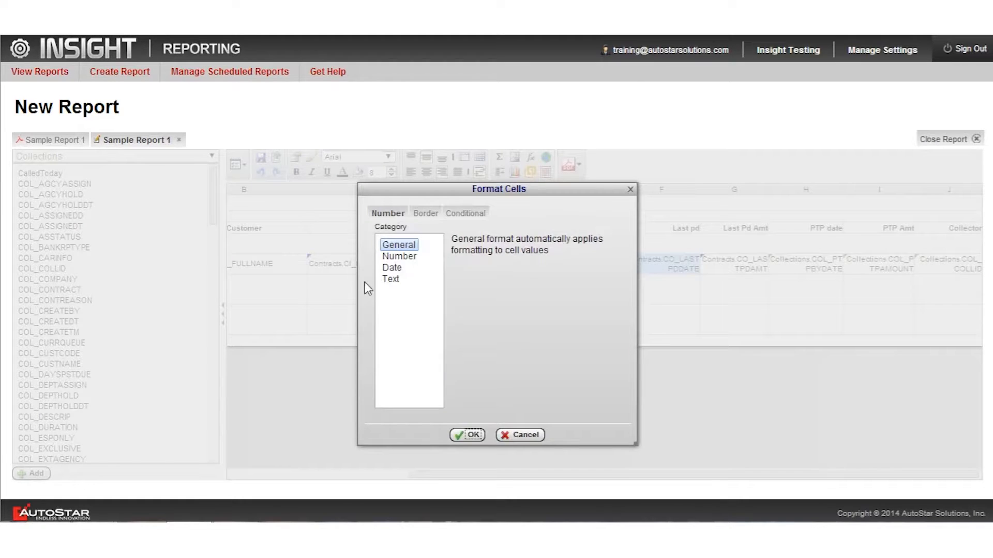
pyautogui.click(401, 269)
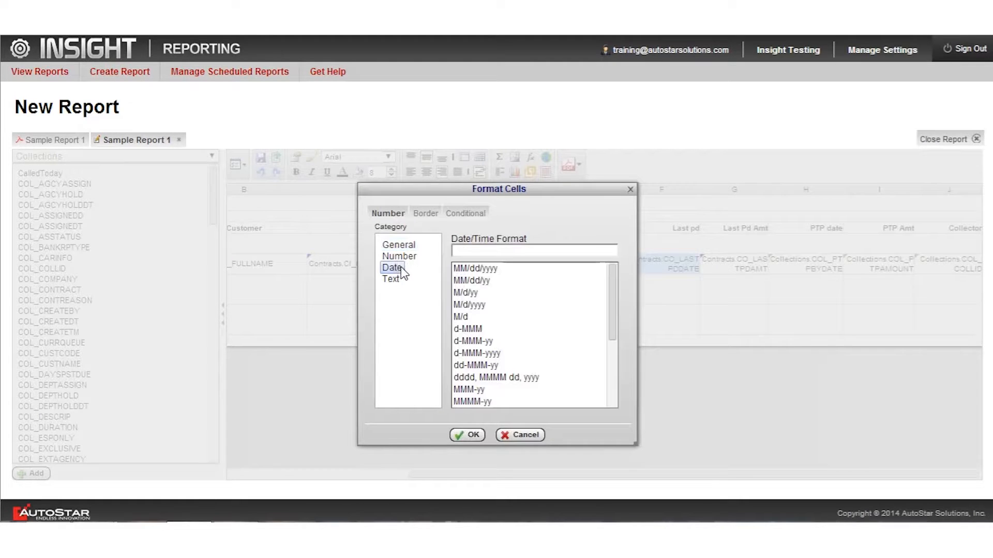
pyautogui.click(473, 280)
pyautogui.click(473, 436)
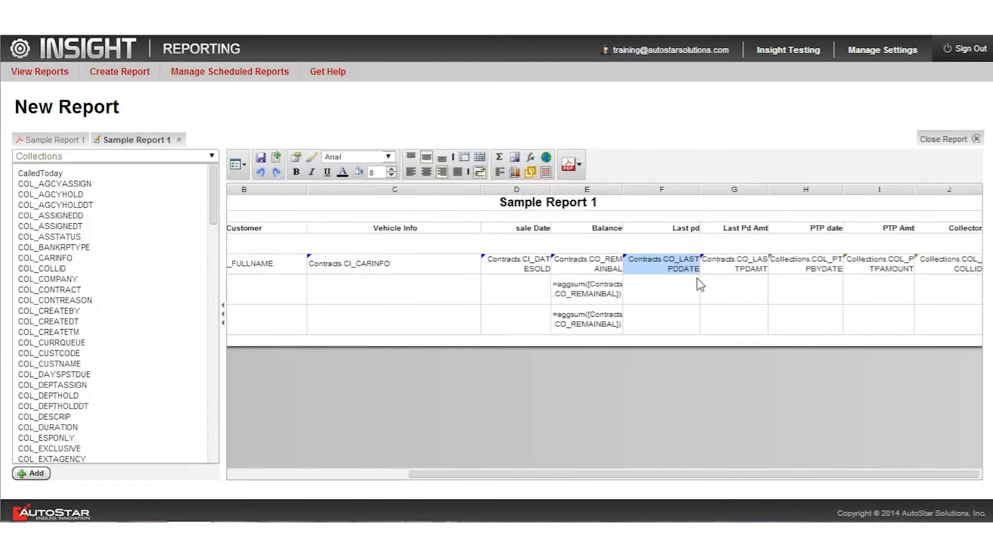
# Format the CO_LASTPDAMT detail cell as a number with 2 decimals, thousands separator, $ symbol, and negatives in parentheses and red.
pyautogui.click(730, 265)
pyautogui.click(296, 157)
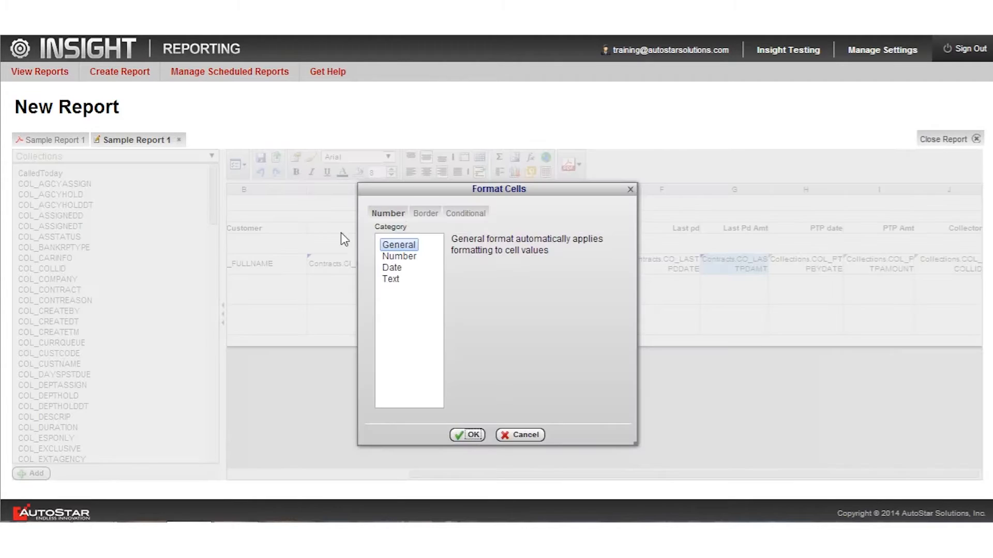
pyautogui.click(404, 255)
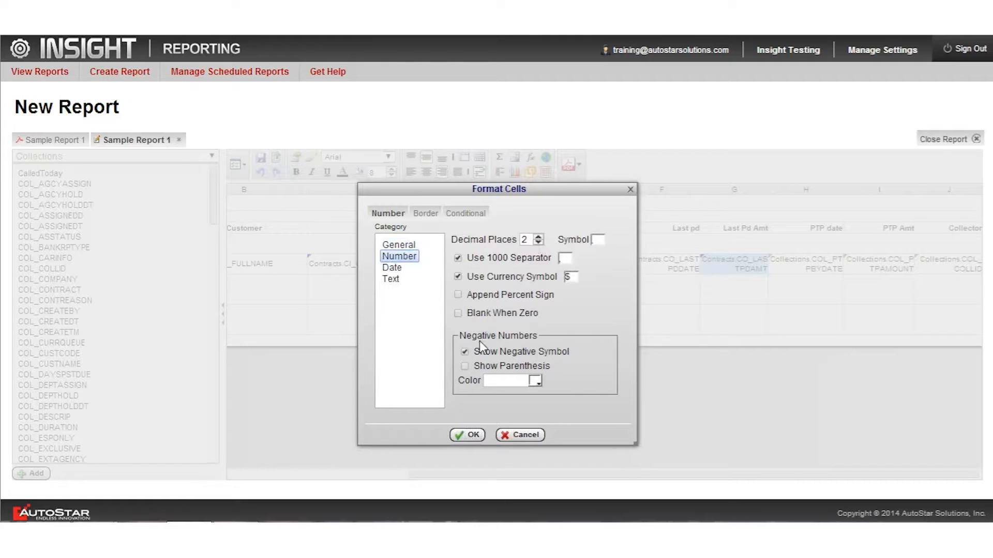
pyautogui.click(465, 366)
pyautogui.click(535, 381)
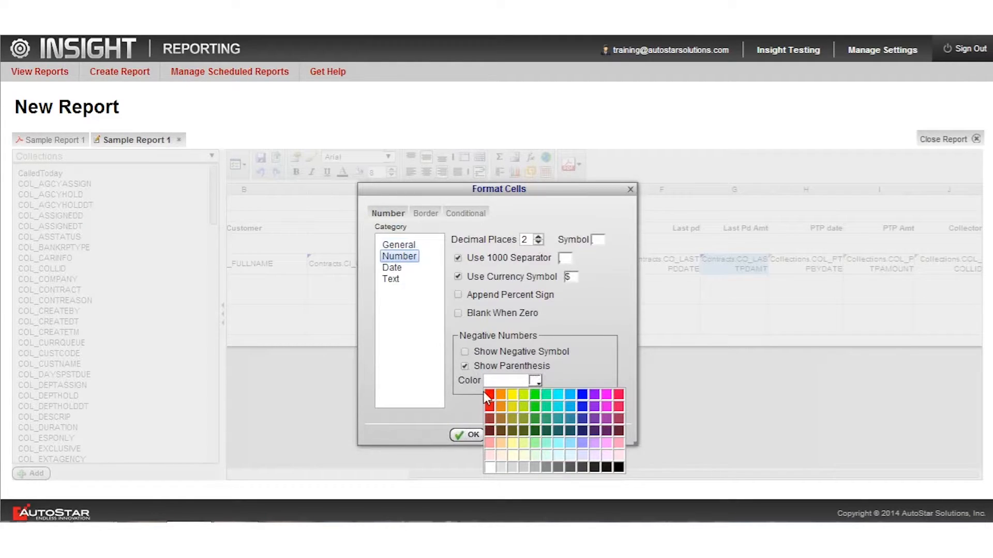
pyautogui.click(487, 395)
pyautogui.click(470, 435)
# Format the COL_PTPBYDATE detail cell as a date with the MM/dd/yy format.
pyautogui.click(835, 265)
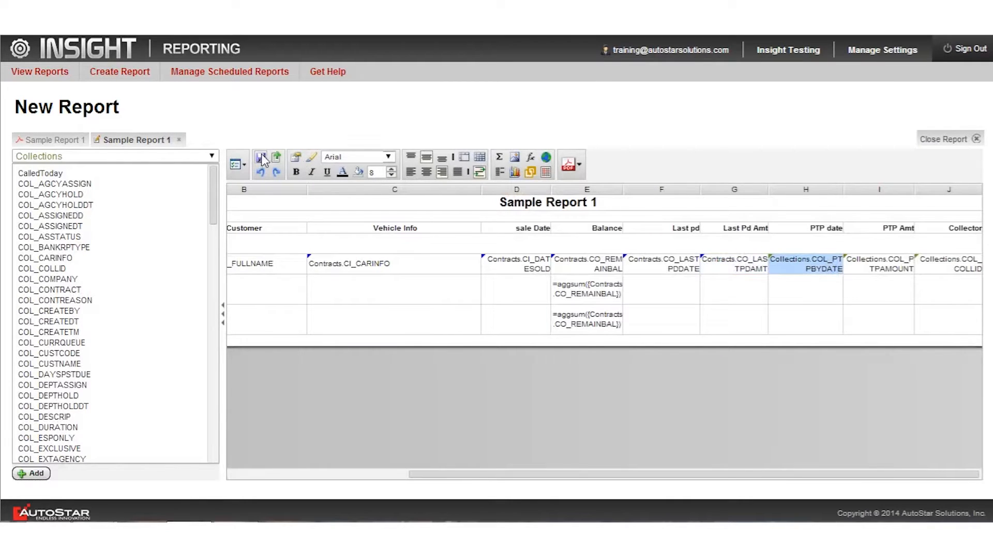
pyautogui.click(295, 157)
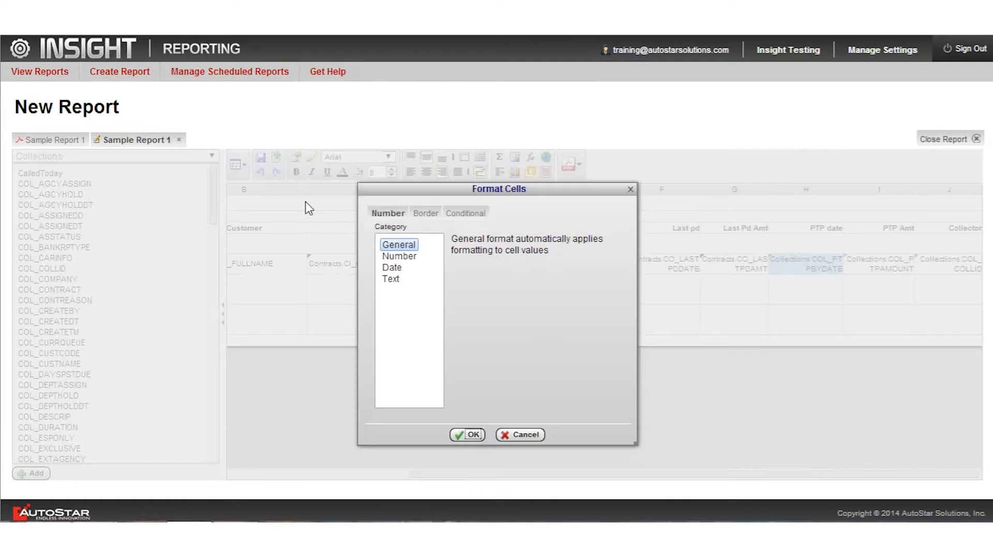
pyautogui.click(405, 269)
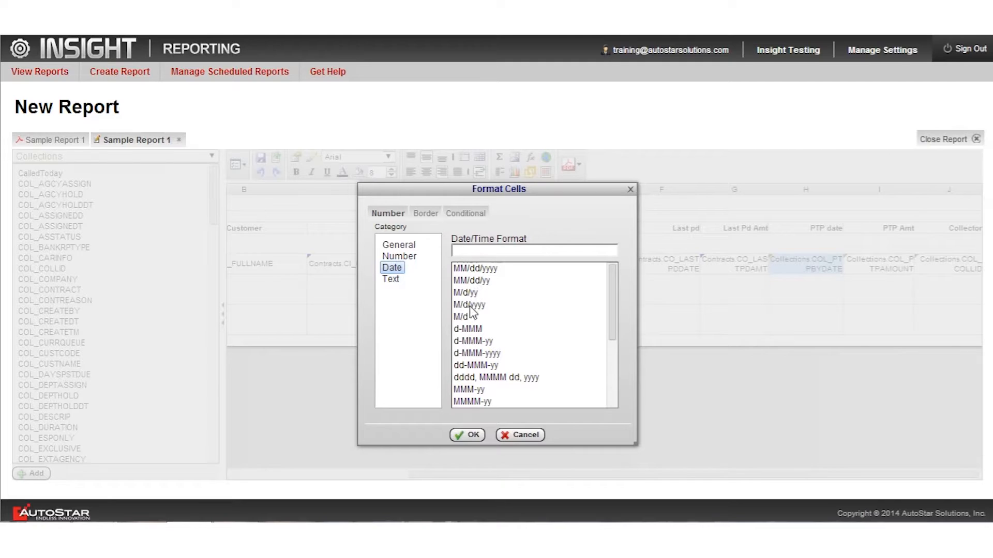
pyautogui.click(472, 281)
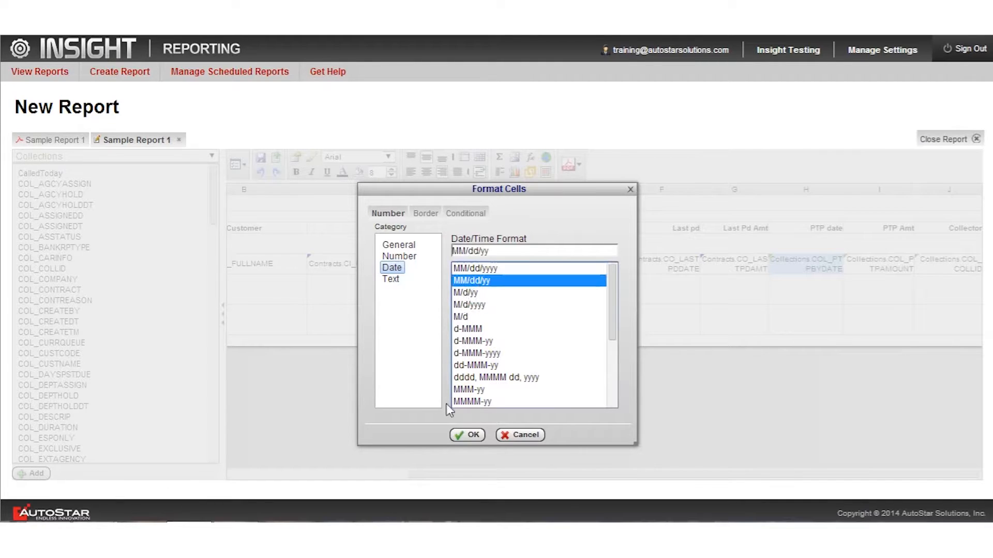
pyautogui.click(470, 436)
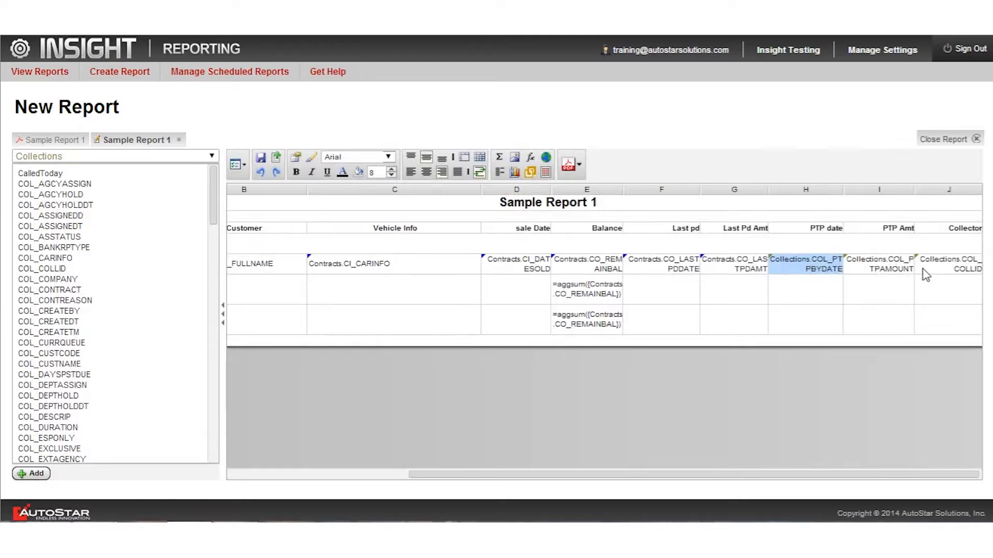
# Format the COL_PTPAMOUNT detail cell as a number with 2 decimals, thousands separator, $ symbol, and negatives in red.
pyautogui.click(891, 265)
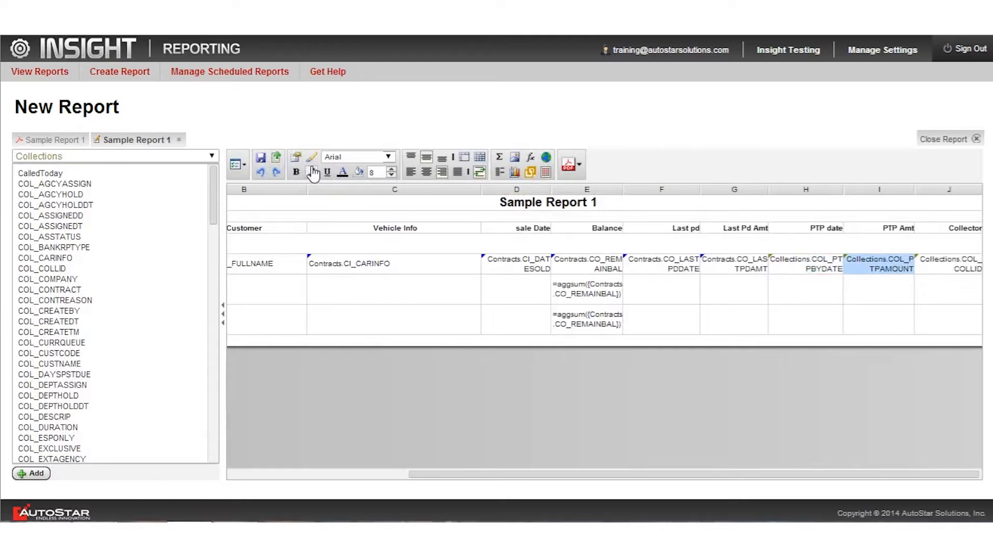
pyautogui.click(299, 163)
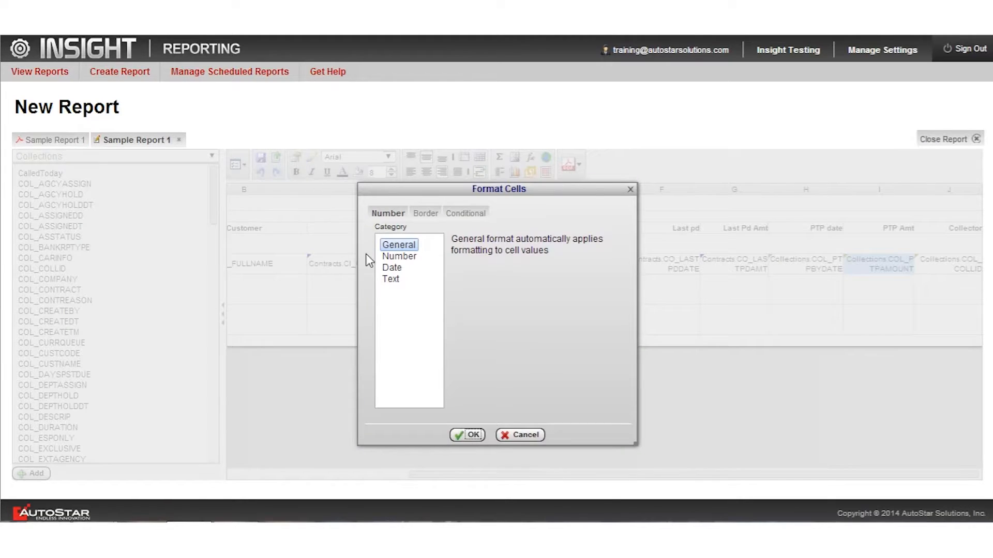
pyautogui.click(398, 256)
pyautogui.click(538, 237)
pyautogui.click(539, 238)
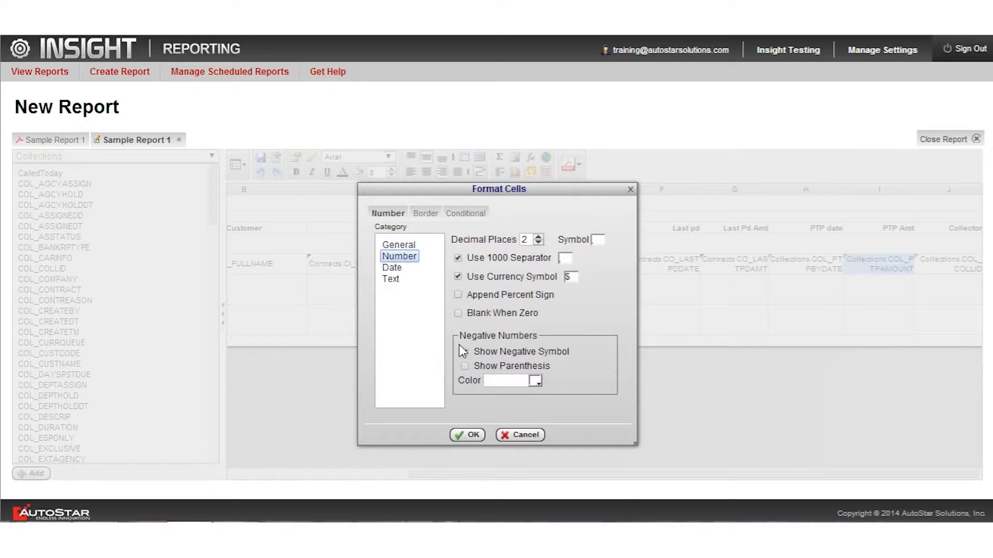
pyautogui.click(536, 382)
pyautogui.click(491, 402)
pyautogui.click(472, 435)
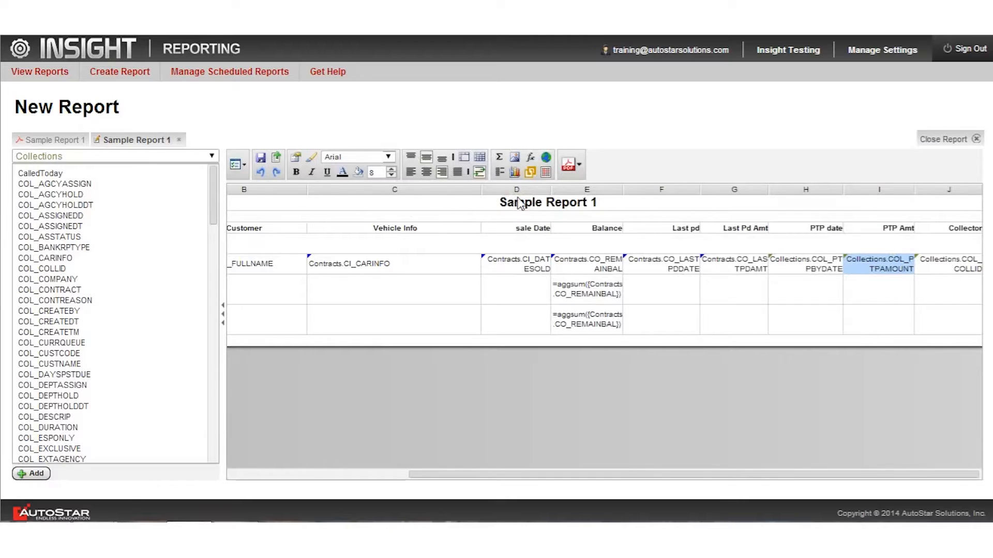
pyautogui.rightClick(806, 193)
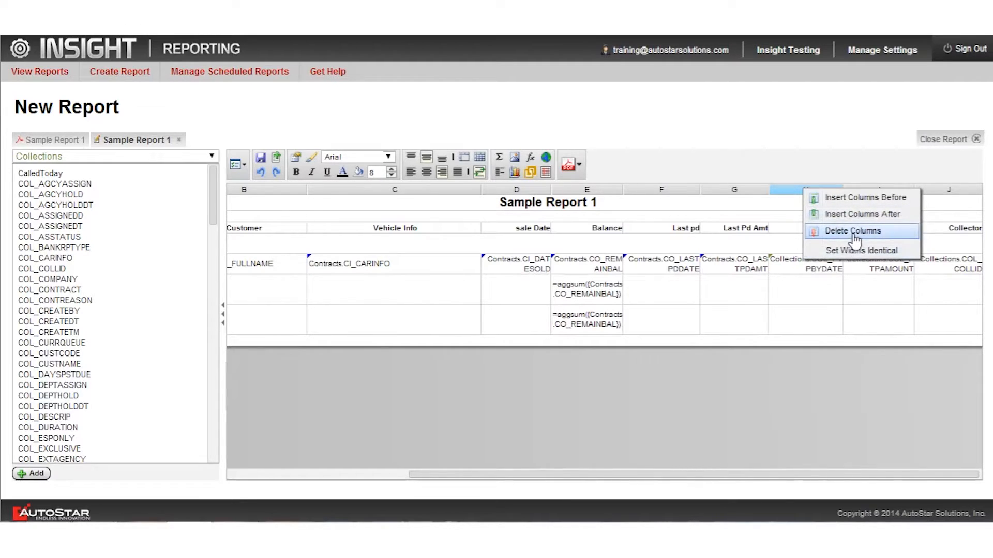
pyautogui.click(837, 364)
# Format the CO_REMAINBAL sum in the company group footer as a number with 2 decimals, thousands separator, $ symbol, and negatives in red.
pyautogui.click(599, 292)
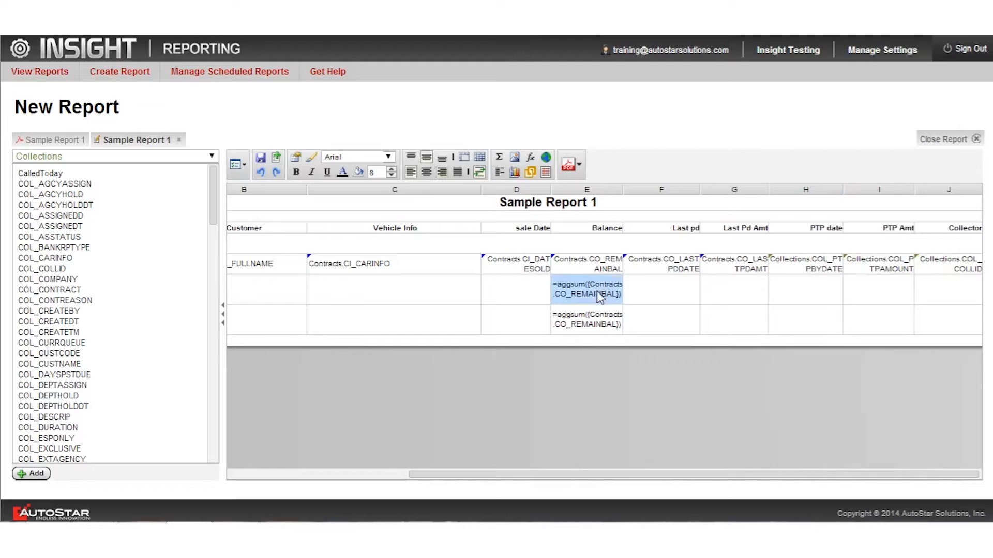
pyautogui.click(297, 158)
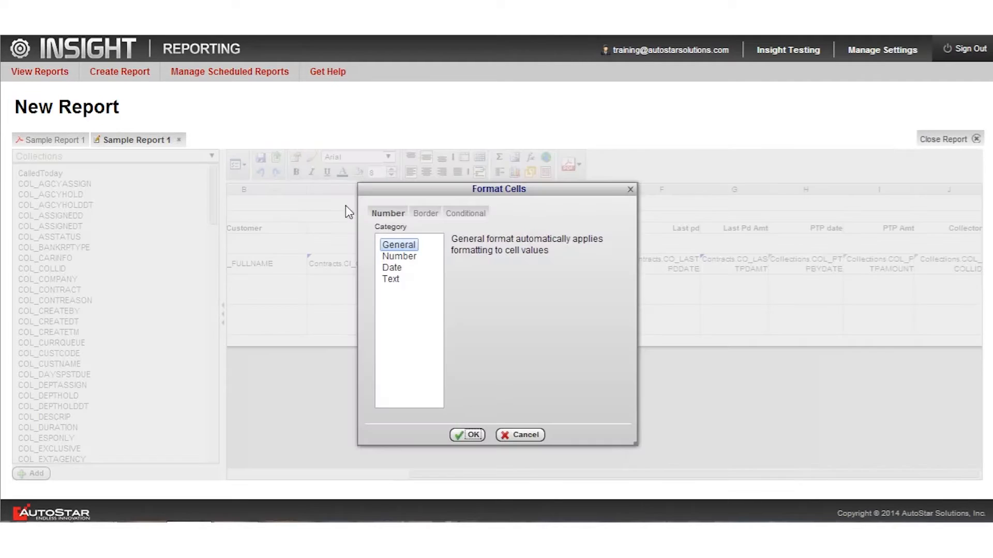
pyautogui.click(407, 257)
pyautogui.click(539, 237)
pyautogui.click(539, 238)
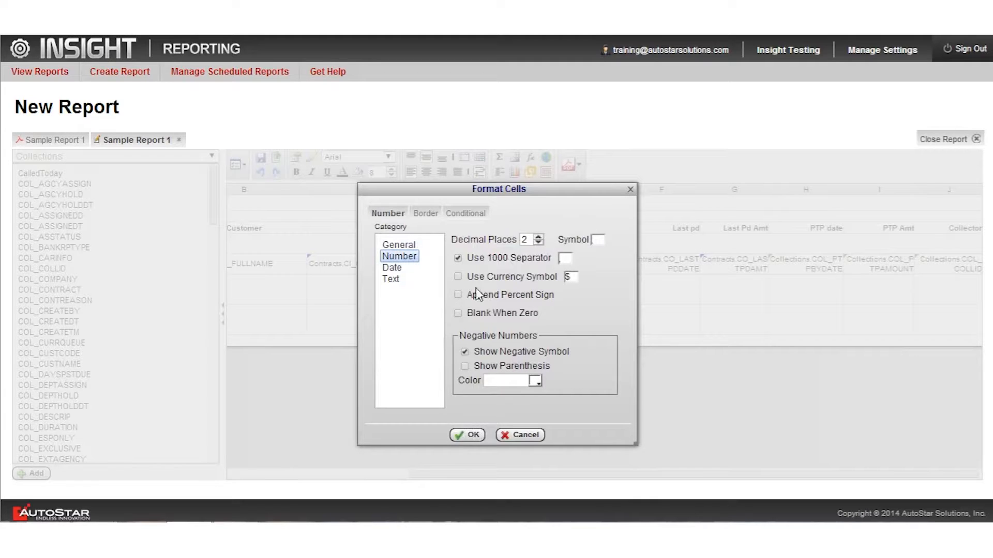
pyautogui.click(465, 350)
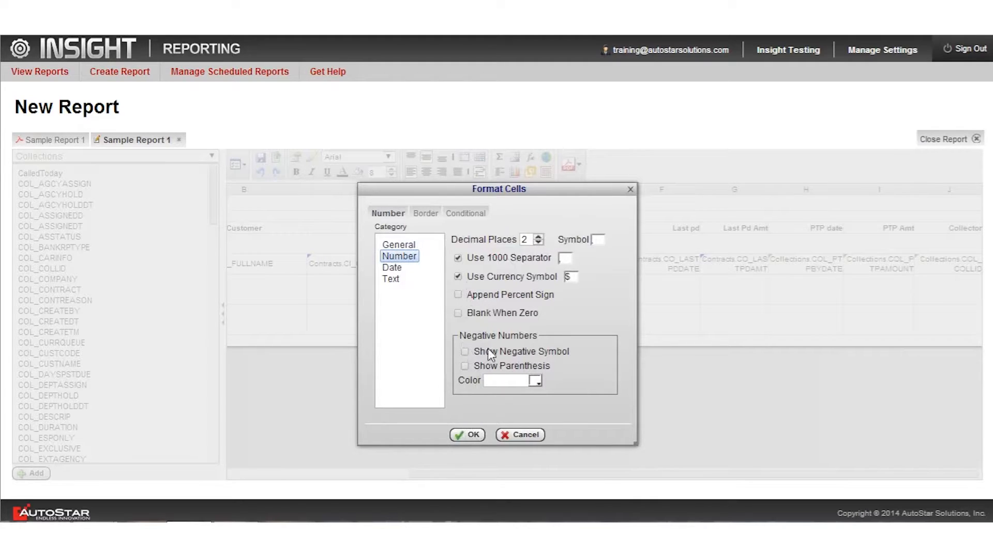
pyautogui.click(537, 382)
pyautogui.click(489, 402)
pyautogui.click(468, 435)
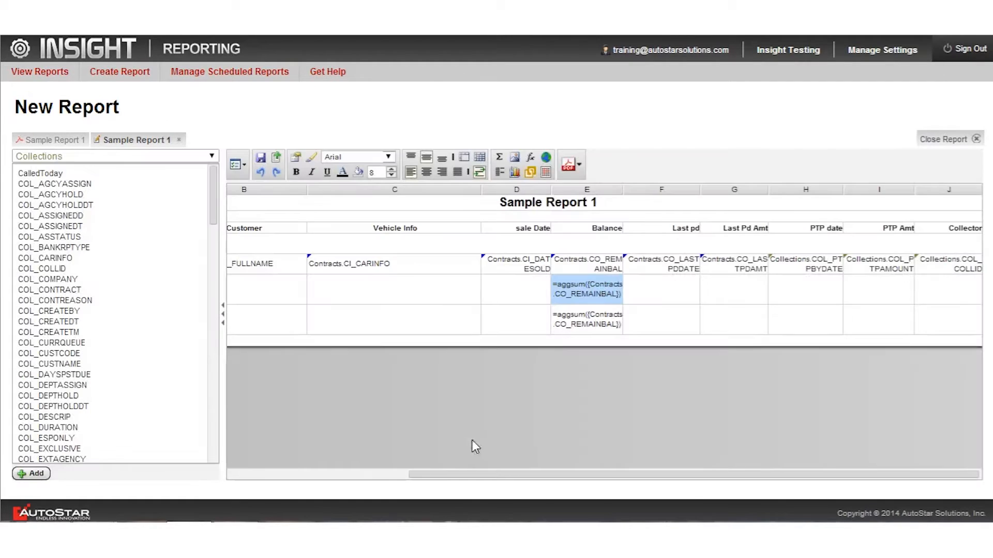
# Format the CO_REMAINBAL sum in the report footer as a number with 2 decimals, thousands separator, $ symbol, and negatives in parentheses and red.
pyautogui.click(573, 322)
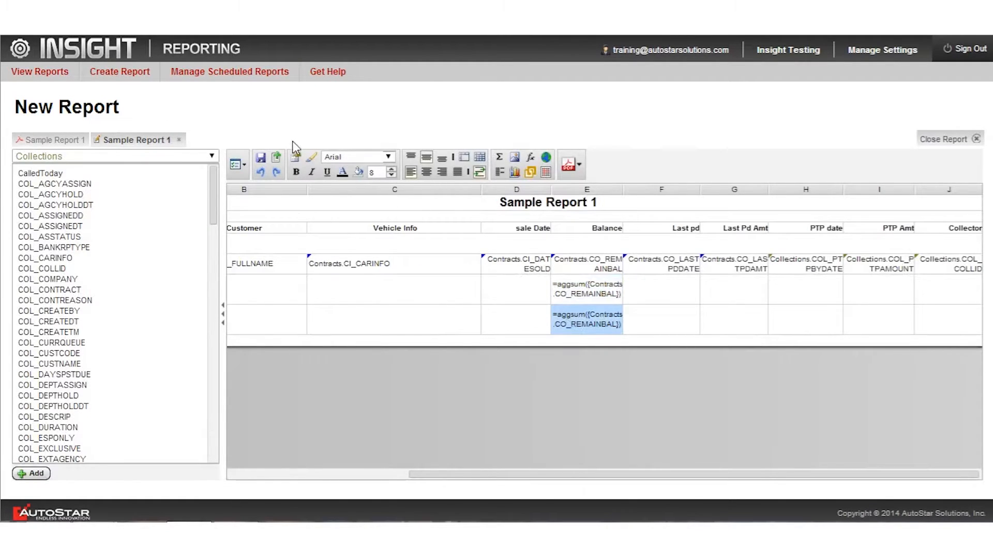
pyautogui.click(294, 157)
pyautogui.click(400, 255)
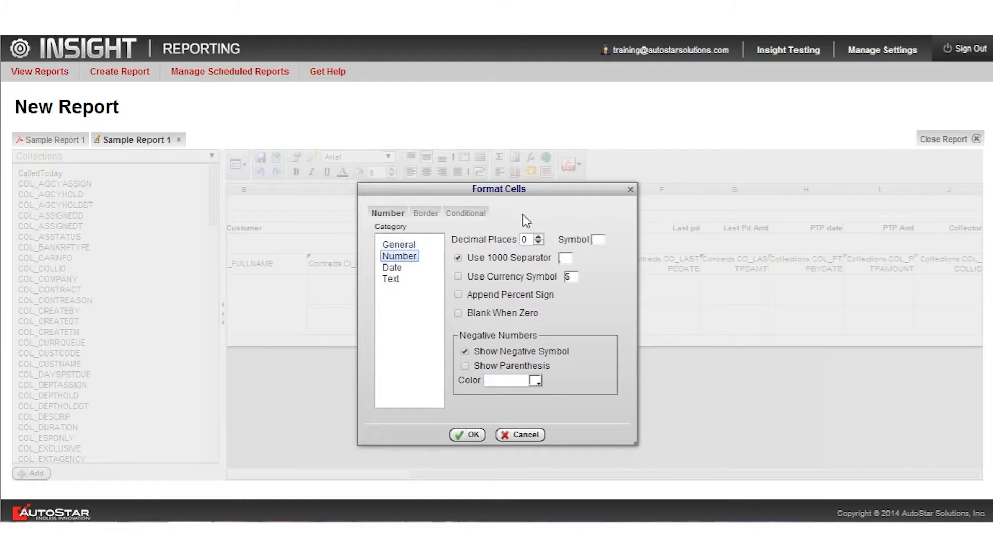
pyautogui.click(538, 238)
pyautogui.click(535, 381)
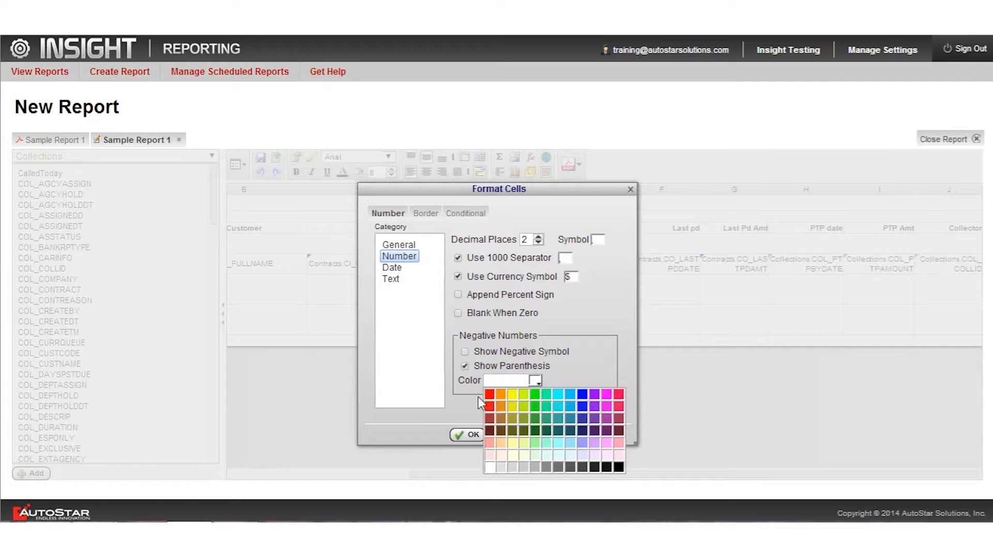
pyautogui.click(486, 399)
pyautogui.click(470, 435)
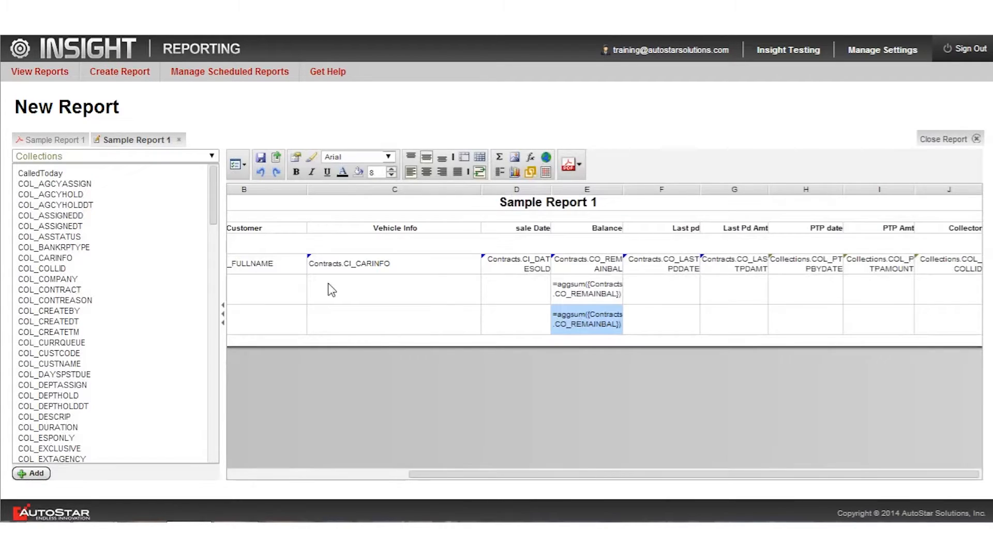
# Right-align the CO_REMAINBAL sum cells and the CI_CONTRACT count cells in the group footer and report footer.
pyautogui.moveTo(465, 475); pyautogui.dragTo(262, 432)
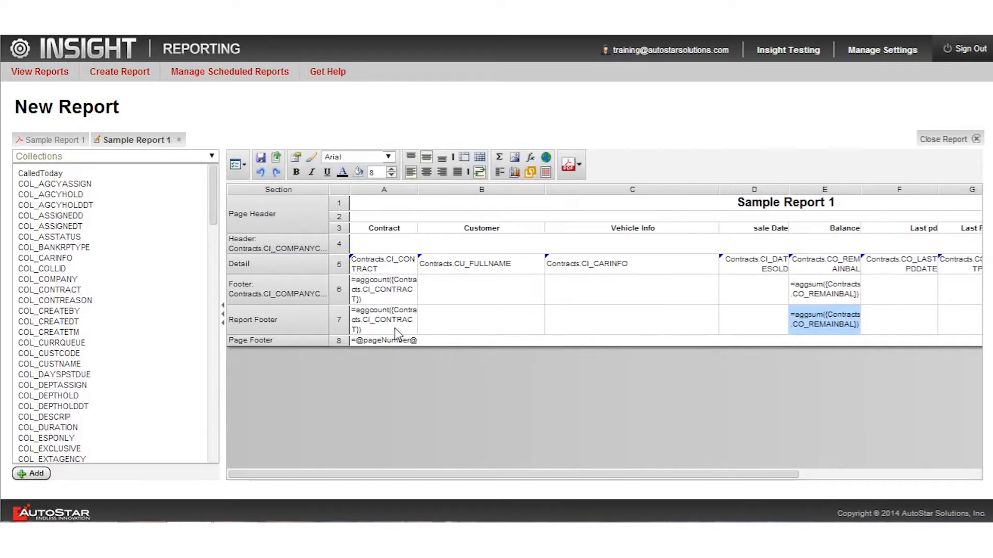
pyautogui.click(812, 304)
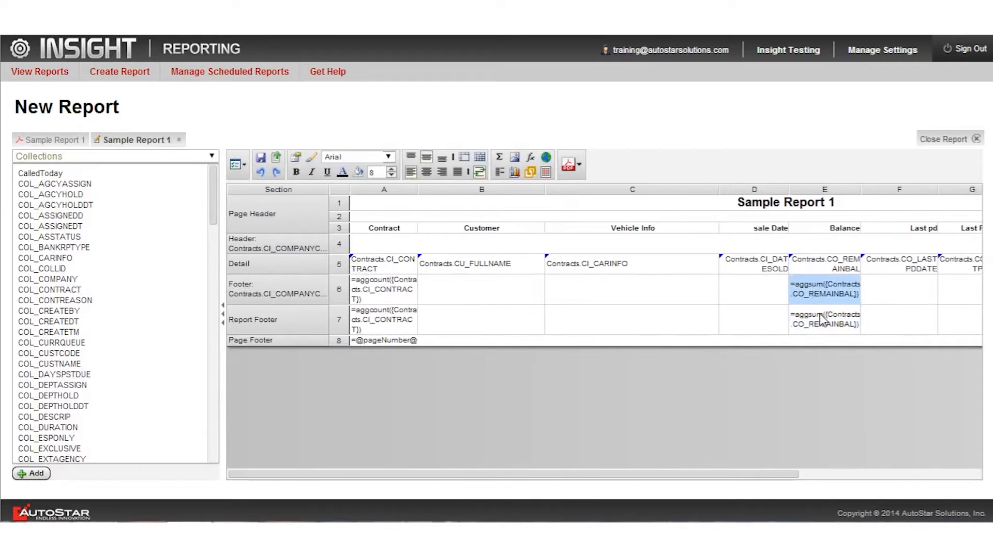
pyautogui.keyDown('shift'); pyautogui.click(822, 319); pyautogui.keyUp('shift')
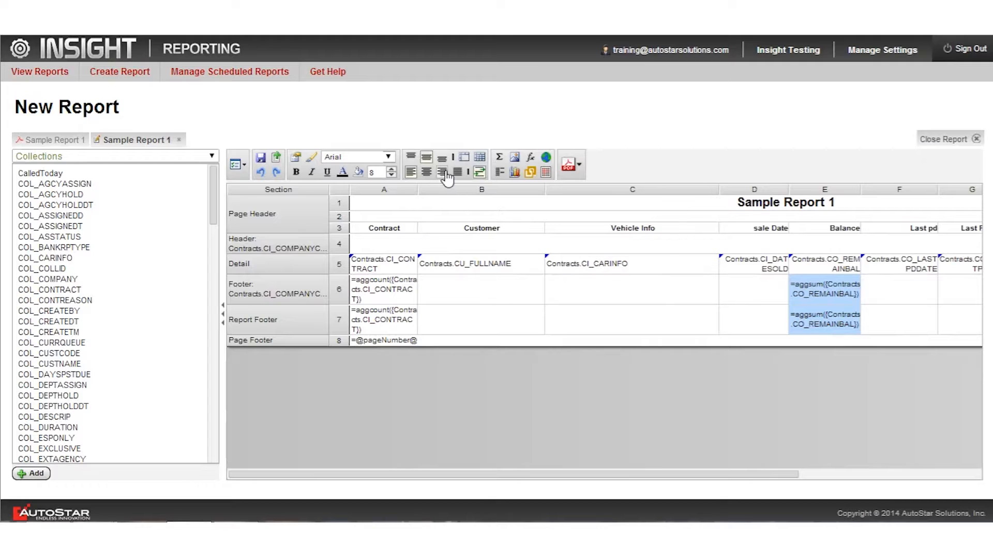
pyautogui.click(400, 289)
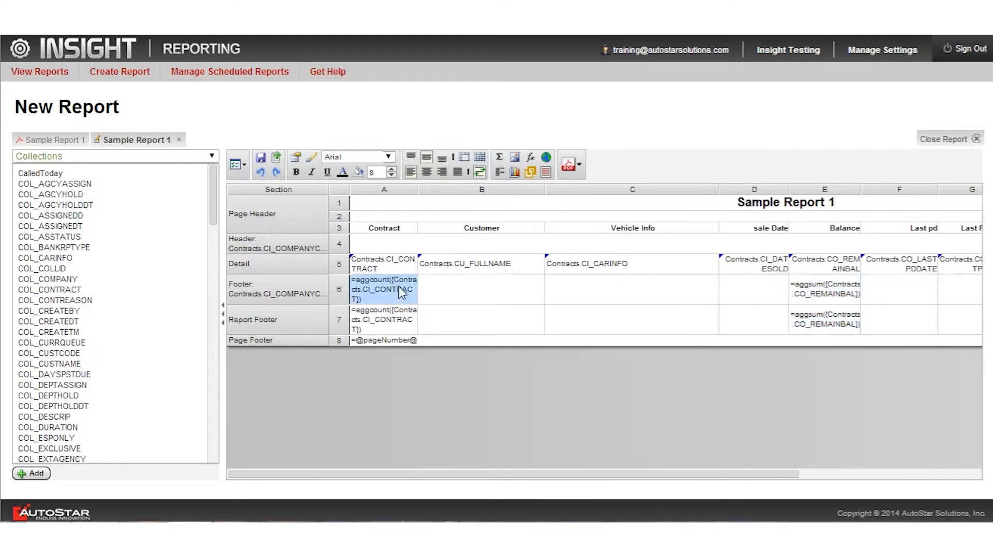
pyautogui.keyDown('shift'); pyautogui.click(398, 321); pyautogui.keyUp('shift')
pyautogui.click(442, 172)
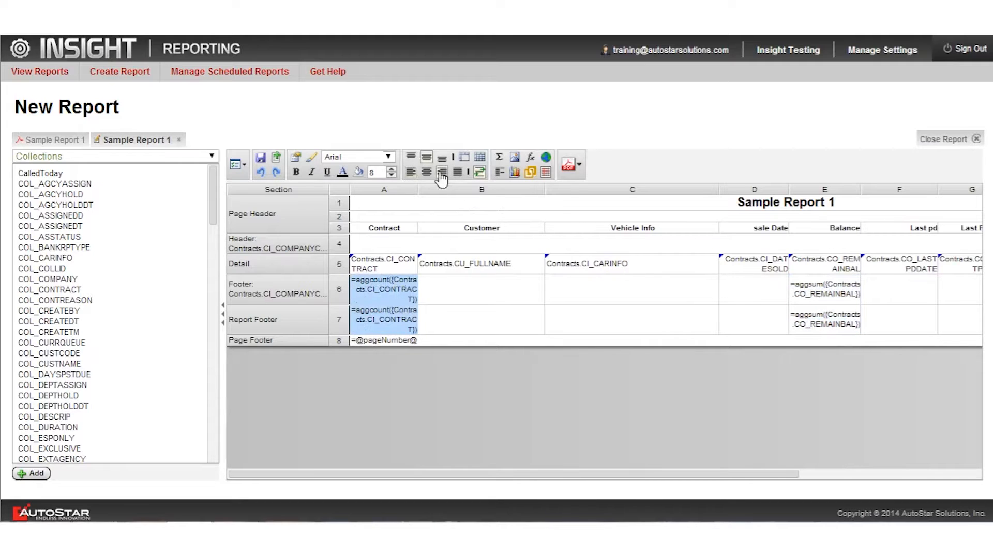
pyautogui.click(557, 337)
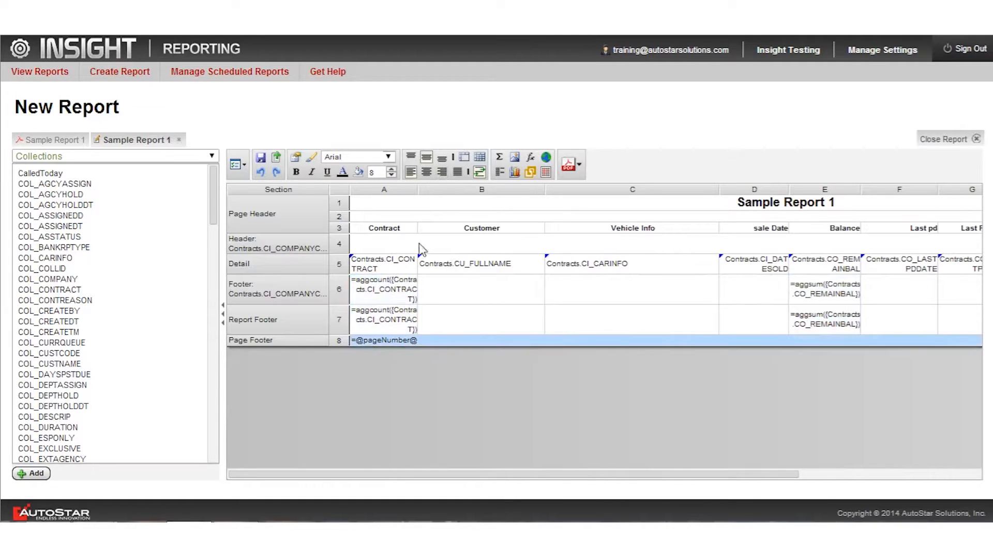
# Run the report as a PDF and check the column formatting and alignment down its first page.
pyautogui.click(569, 166)
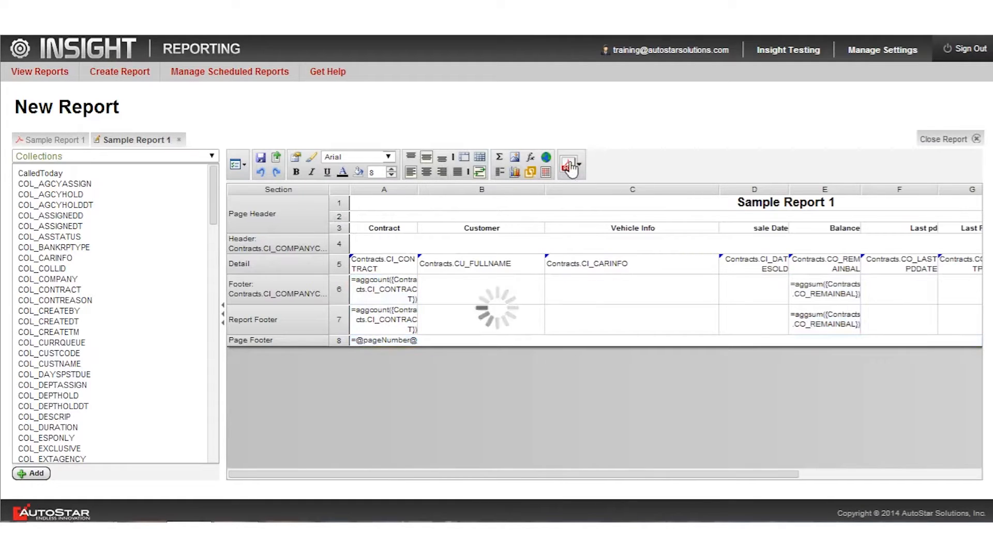
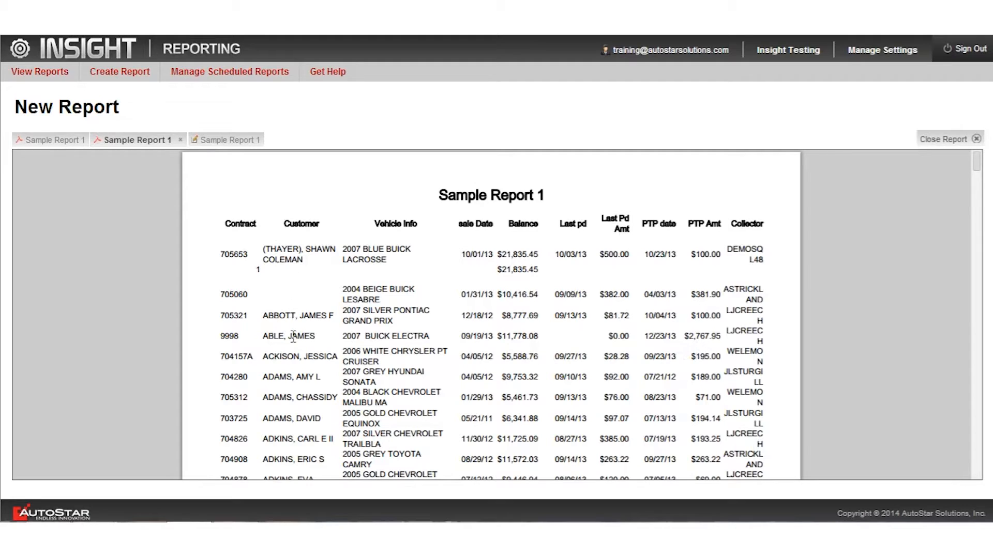
pyautogui.scroll(-2, 295, 365)
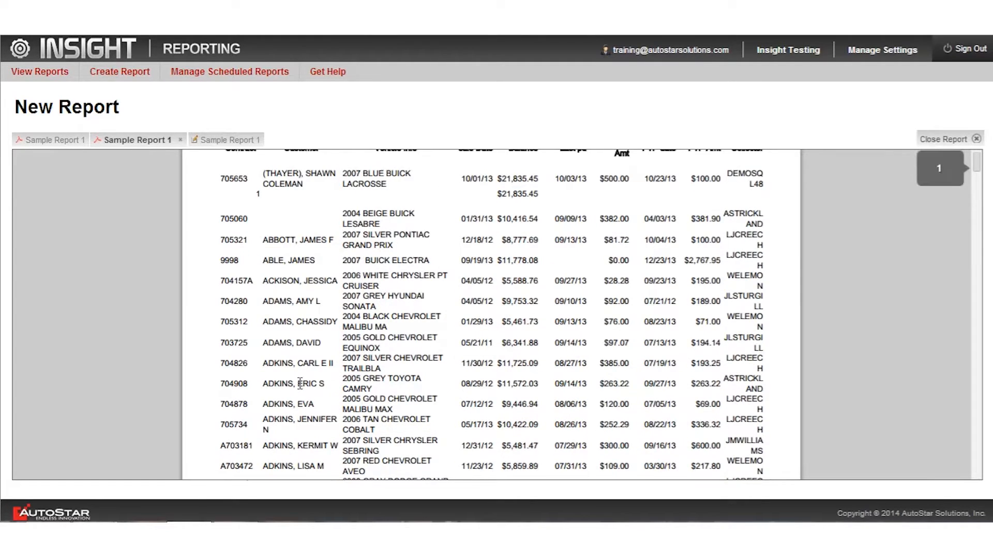
pyautogui.scroll(-6, 300, 383)
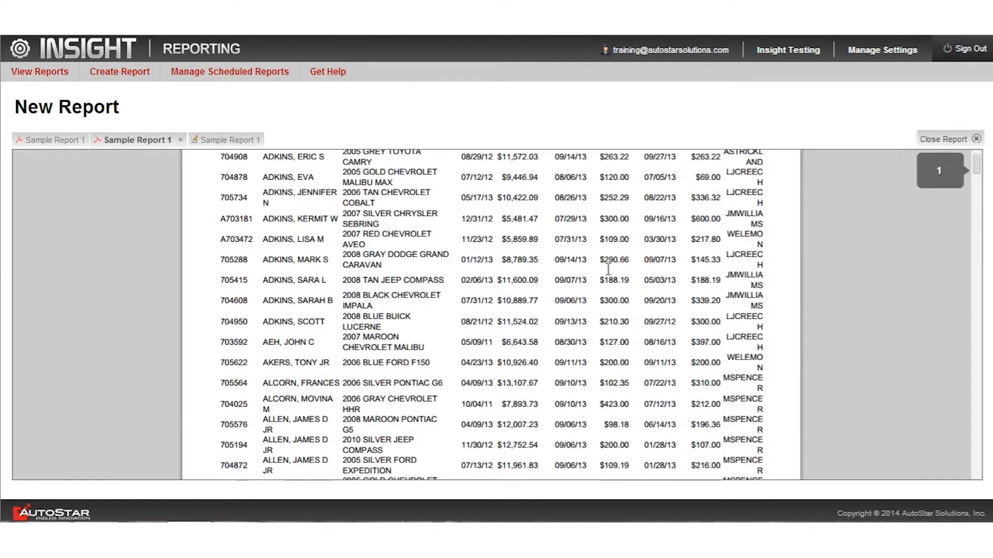
pyautogui.scroll(-2, 515, 185)
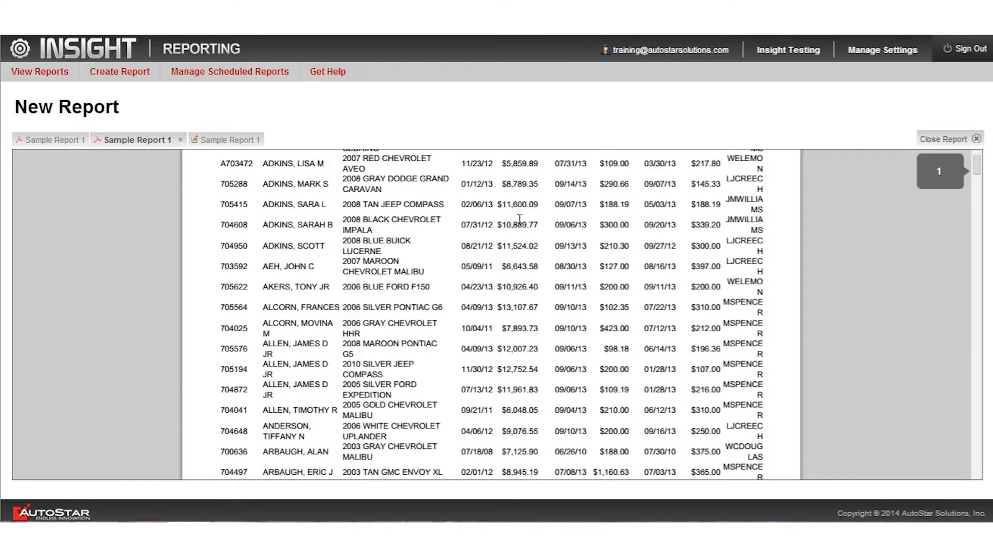
pyautogui.scroll(-8, 519, 207)
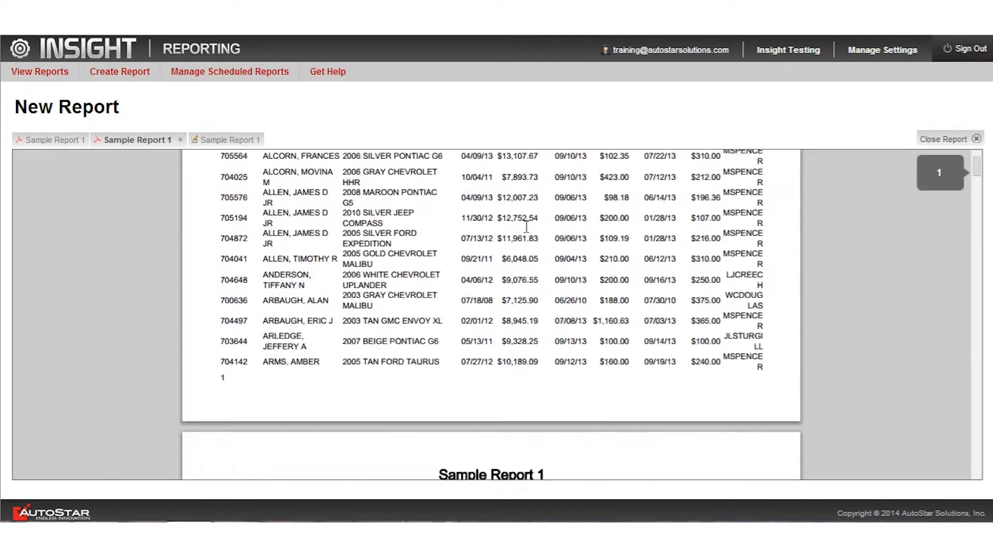
pyautogui.scroll(20, 525, 242)
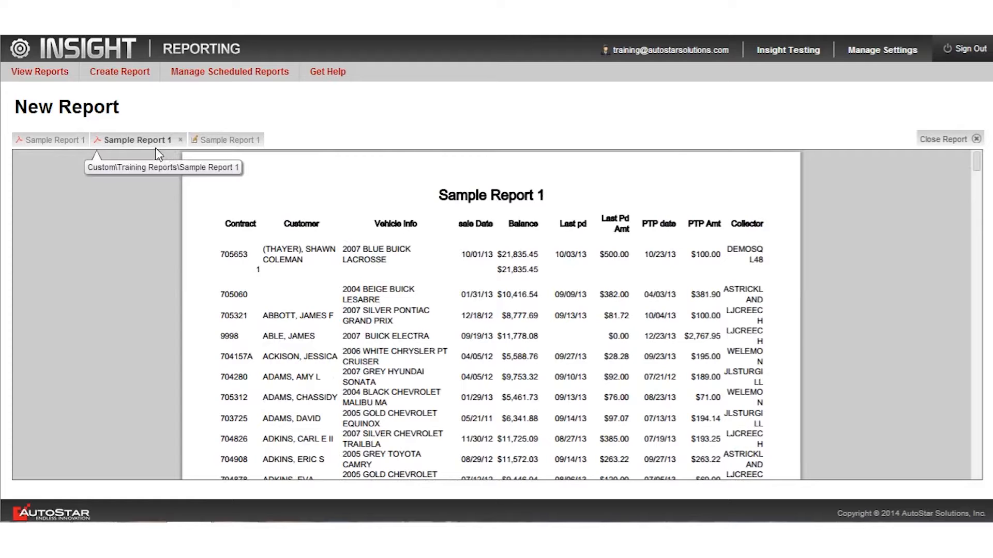
# Close the oldest PDF output of Sample Report 1 and return to the report design.
pyautogui.click(65, 139)
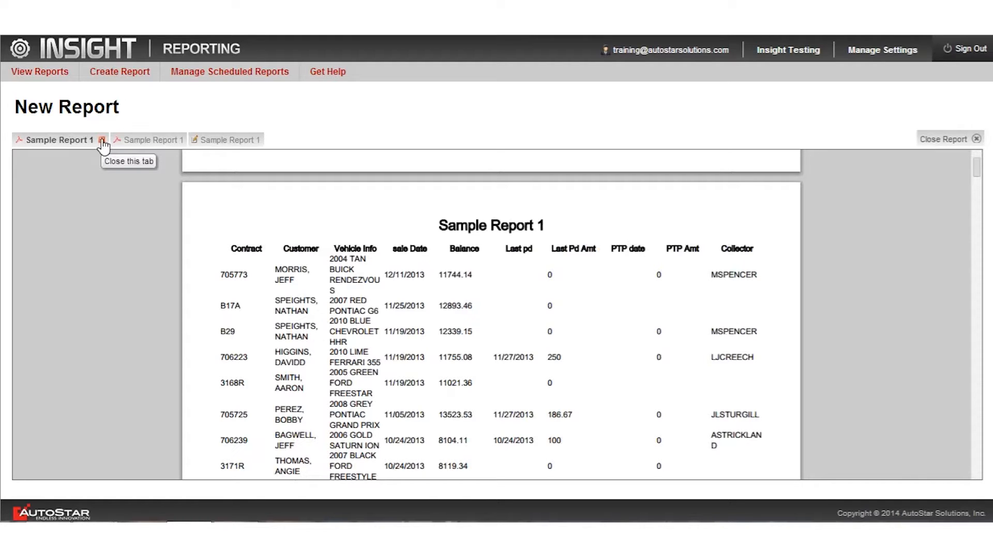
pyautogui.click(101, 140)
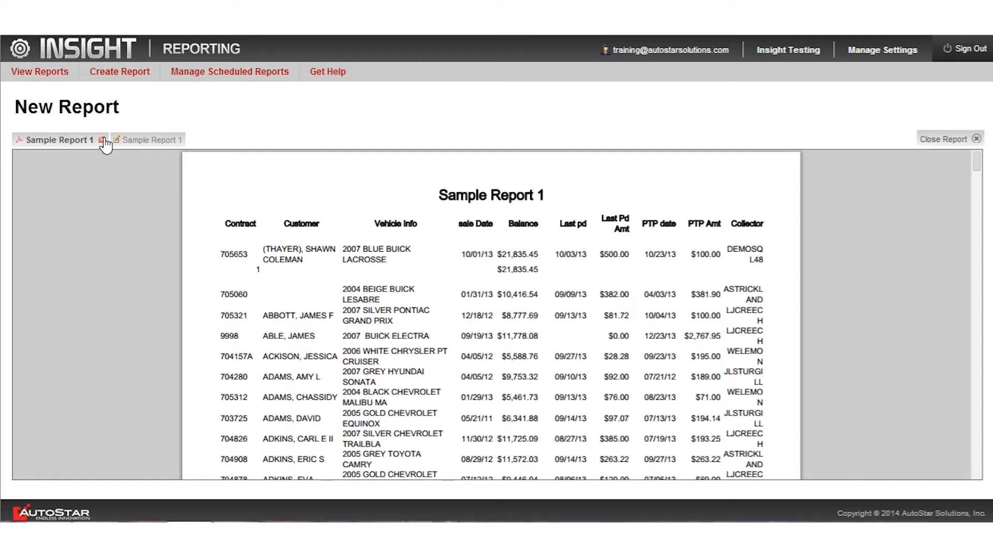
pyautogui.click(126, 140)
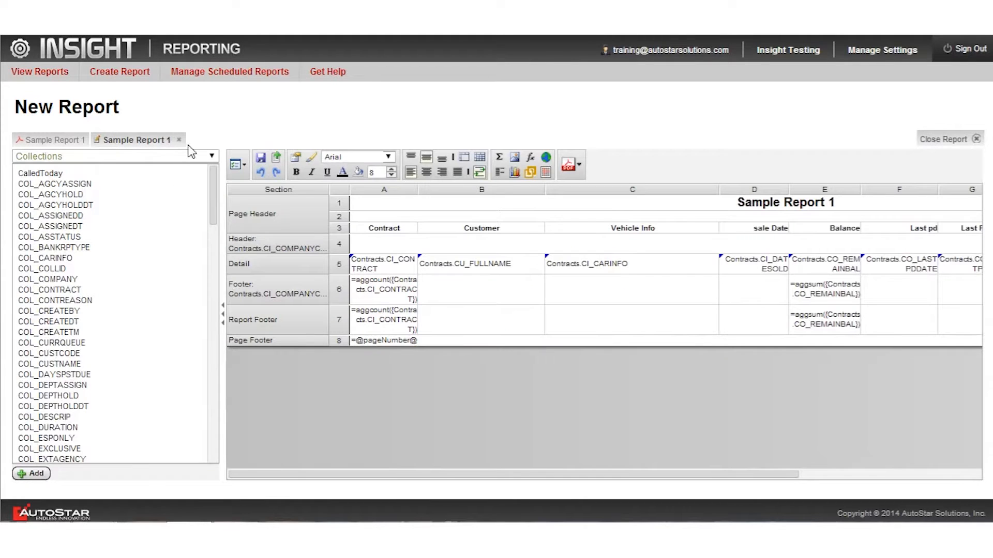
# Widen the Customer and Vehicle Info columns in the report design.
pyautogui.moveTo(545, 189); pyautogui.dragTo(563, 189)
pyautogui.moveTo(736, 189)
pyautogui.mouseDown()
pyautogui.moveTo(724, 190)
pyautogui.moveTo(737, 189)
pyautogui.mouseUp()
pyautogui.click(739, 190)
pyautogui.moveTo(804, 189)
pyautogui.mouseDown()
pyautogui.moveTo(788, 189)
pyautogui.moveTo(805, 191)
pyautogui.mouseUp()
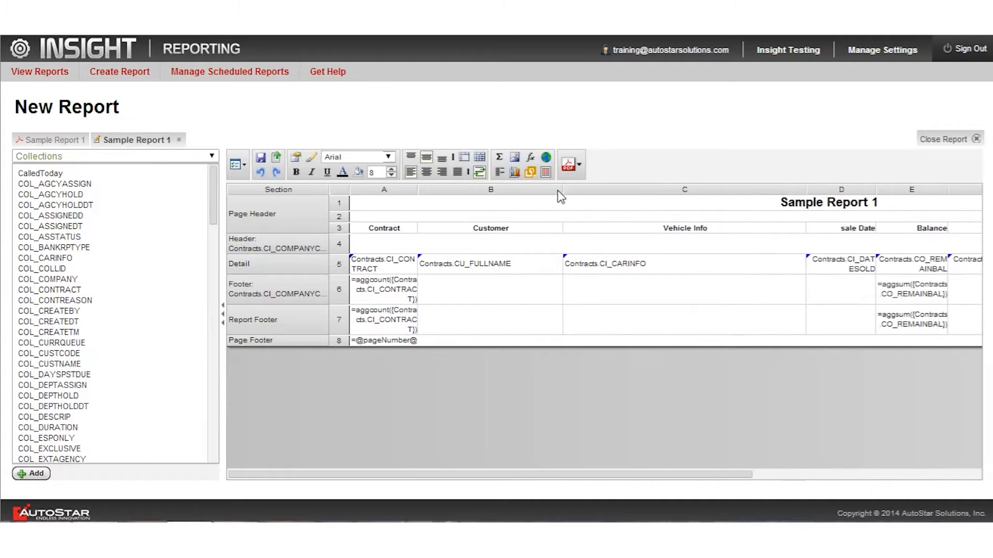
pyautogui.moveTo(564, 190); pyautogui.dragTo(579, 190)
pyautogui.moveTo(706, 473); pyautogui.dragTo(941, 474)
pyautogui.moveTo(981, 189); pyautogui.dragTo(989, 187)
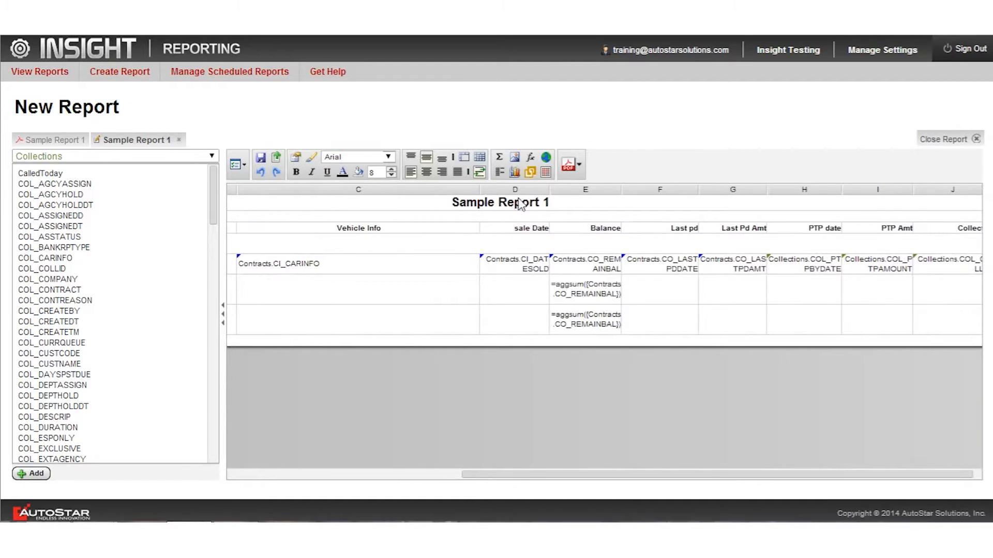
# Run the report as a PDF and check how the column contents fit and wrap down the first page.
pyautogui.click(565, 166)
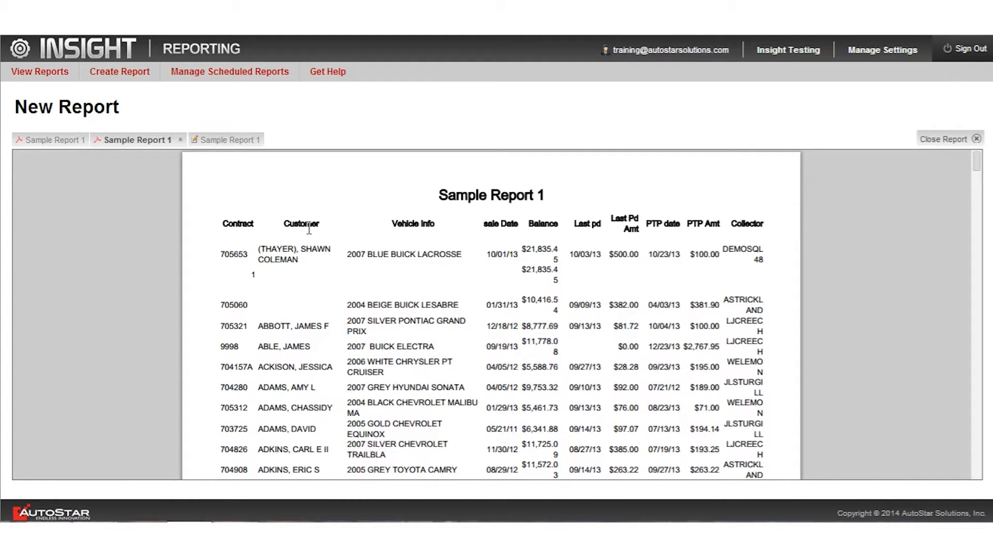
pyautogui.scroll(-3, 301, 357)
pyautogui.scroll(-6, 309, 345)
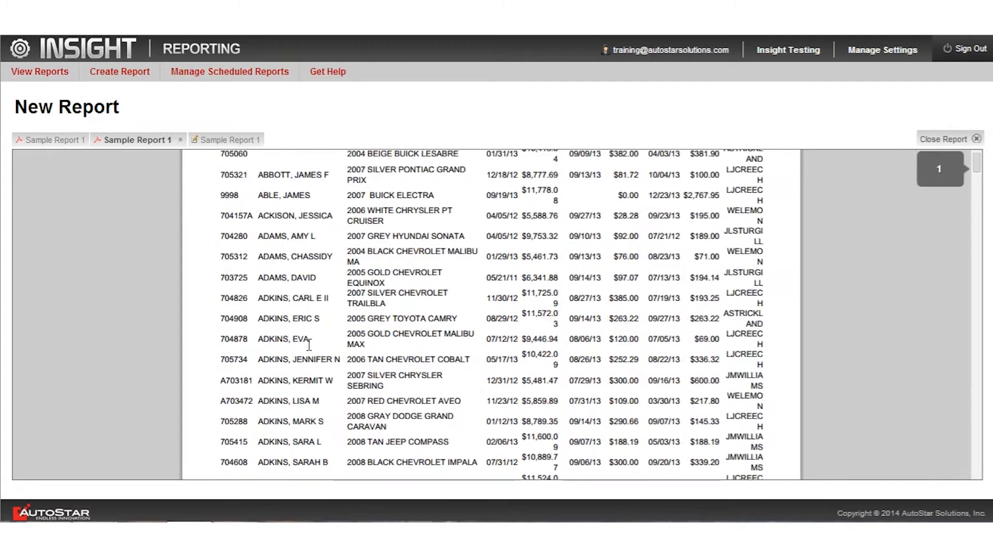
pyautogui.scroll(-3, 311, 350)
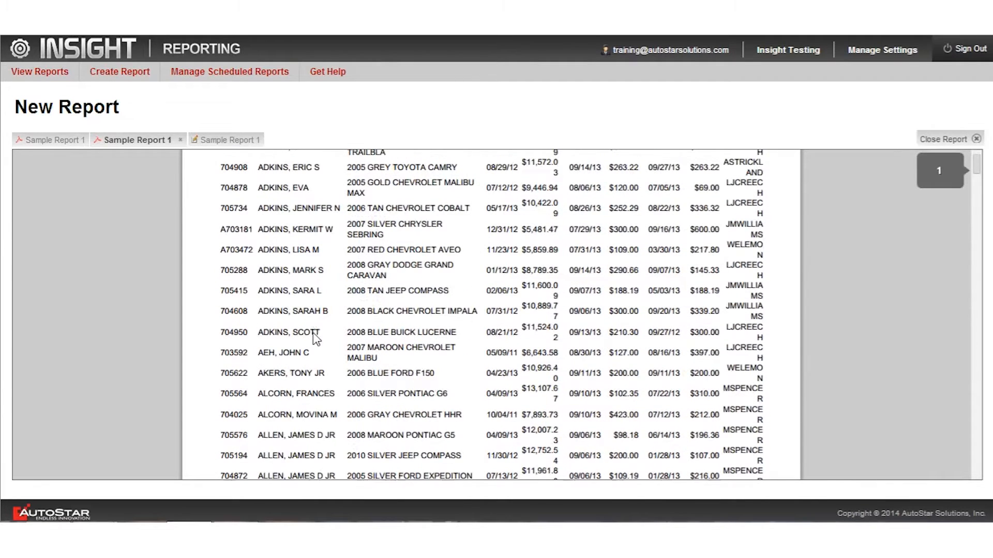
pyautogui.scroll(12, 315, 332)
# Widen the Vehicle Info column further and widen the Collector column in the report design.
pyautogui.click(251, 140)
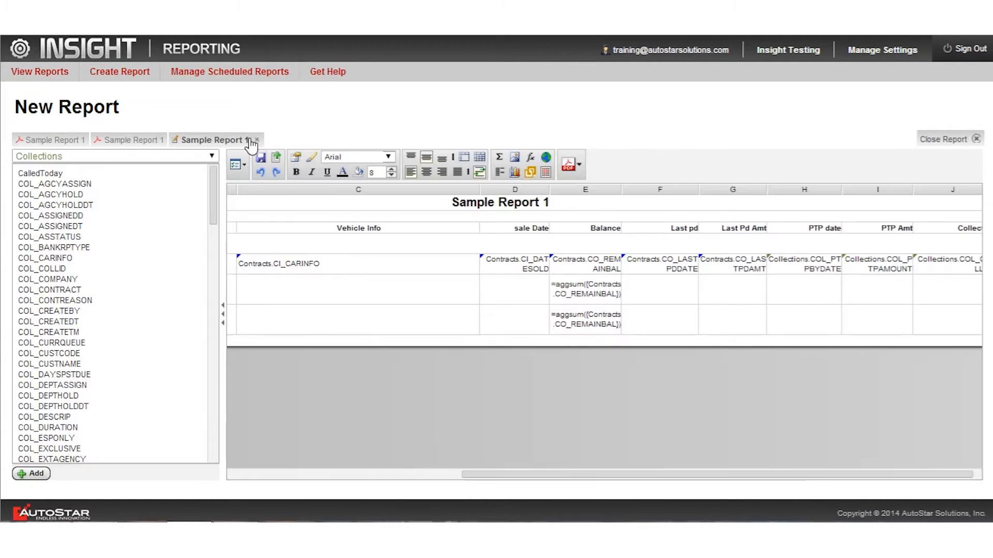
pyautogui.moveTo(479, 189); pyautogui.dragTo(550, 189)
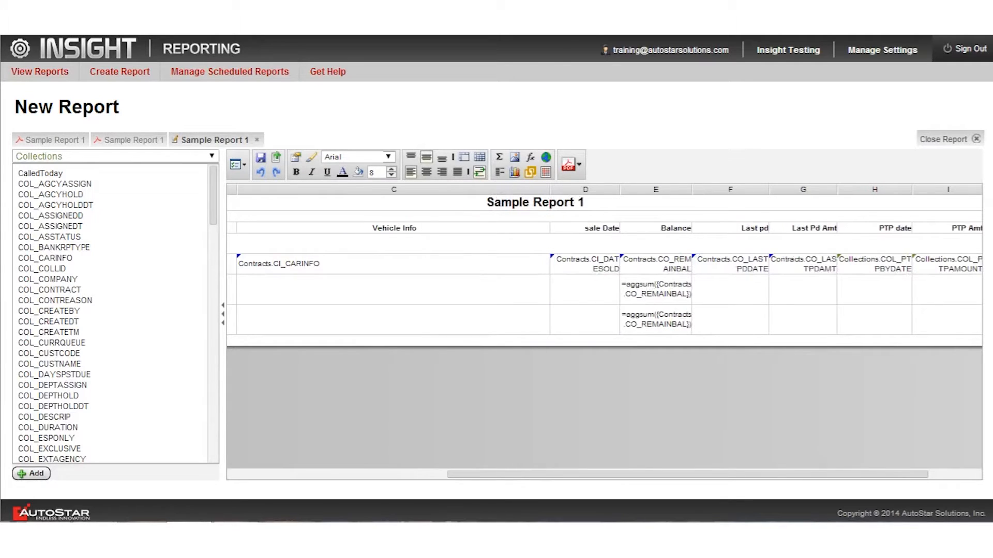
pyautogui.moveTo(569, 474); pyautogui.dragTo(760, 473)
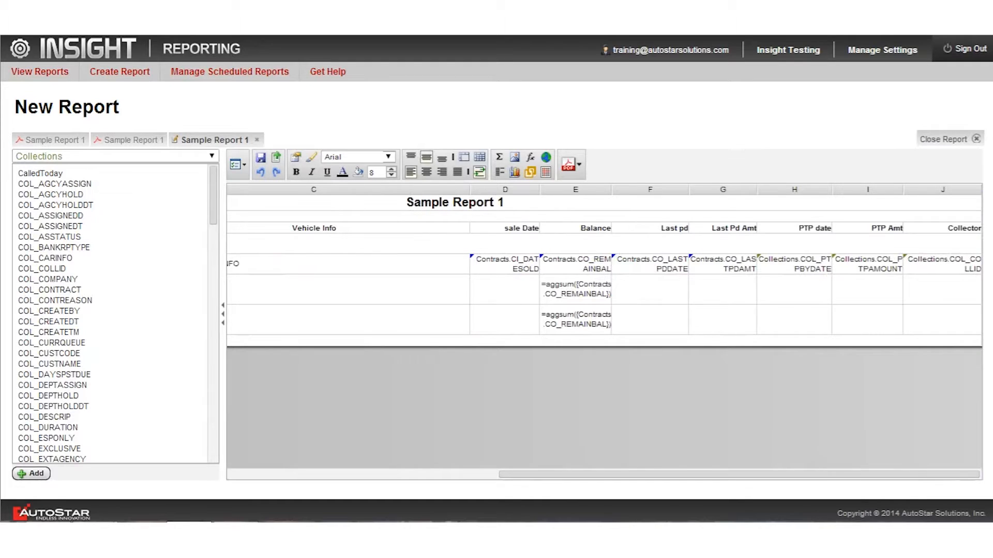
pyautogui.moveTo(893, 474); pyautogui.dragTo(946, 476)
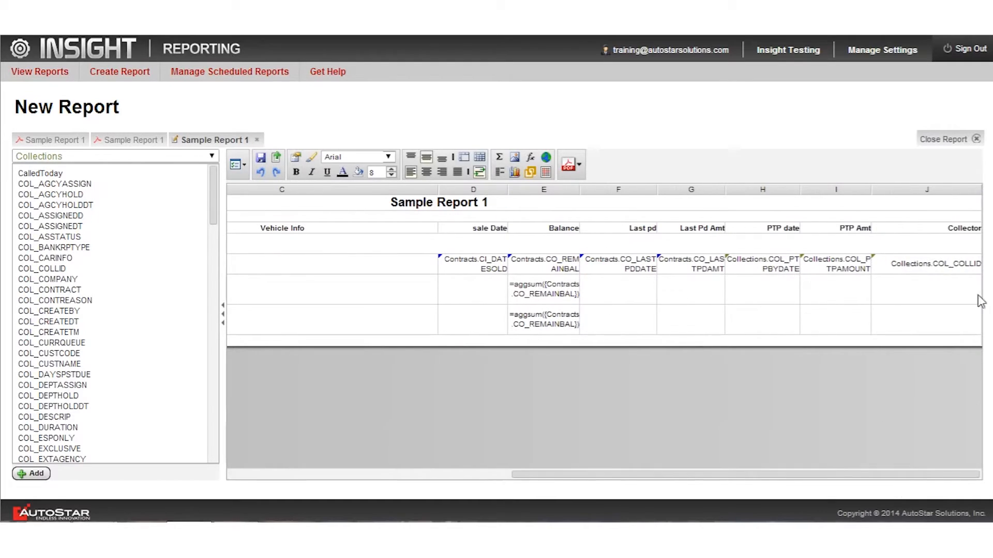
pyautogui.moveTo(985, 192); pyautogui.dragTo(985, 191)
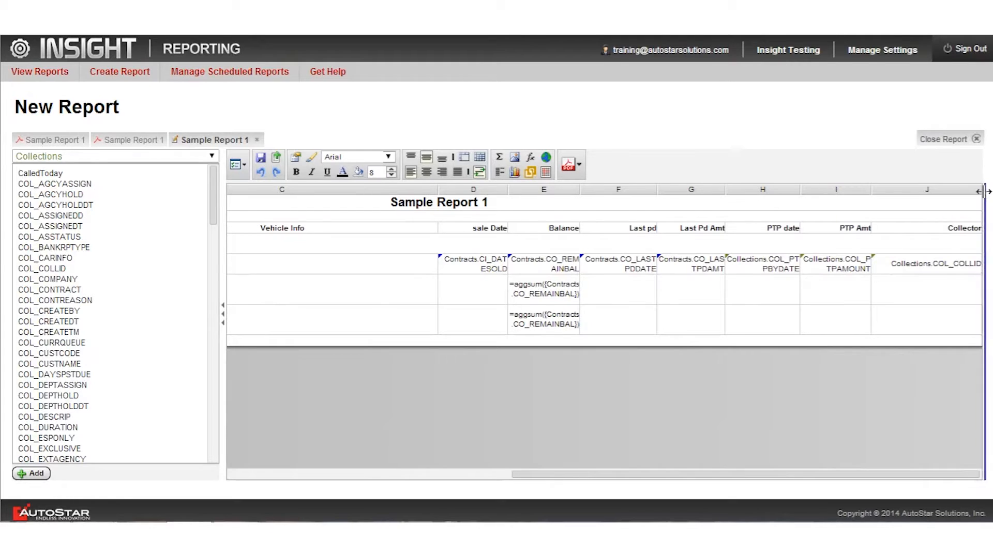
# Examine the latest PDF output through to its last page, checking the group footer and report footer totals.
pyautogui.click(147, 144)
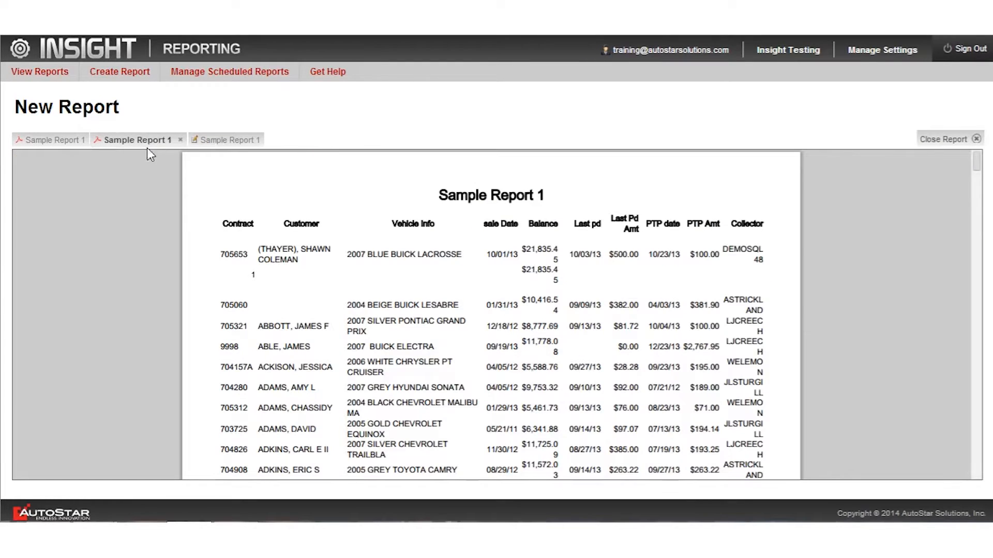
pyautogui.scroll(-5, 419, 306)
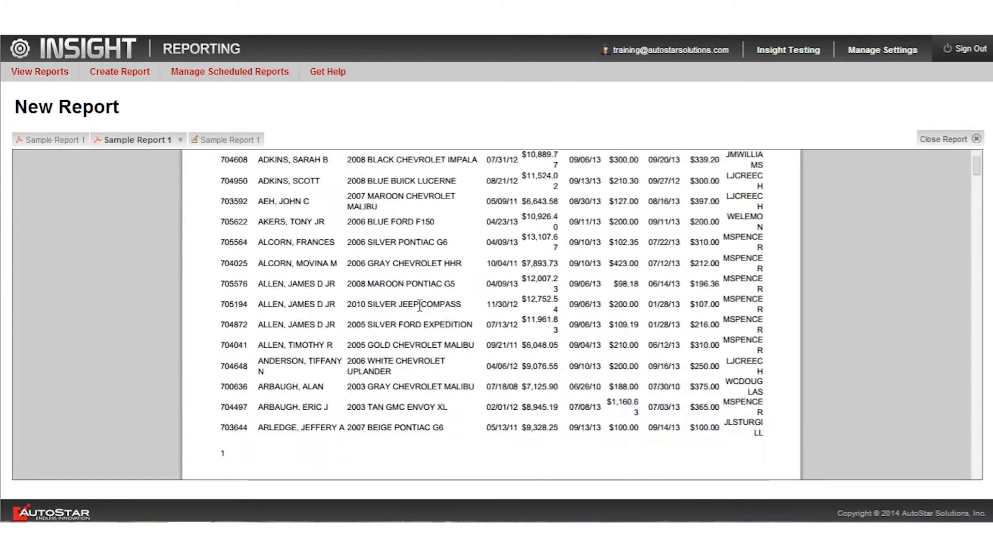
pyautogui.scroll(-15, 419, 305)
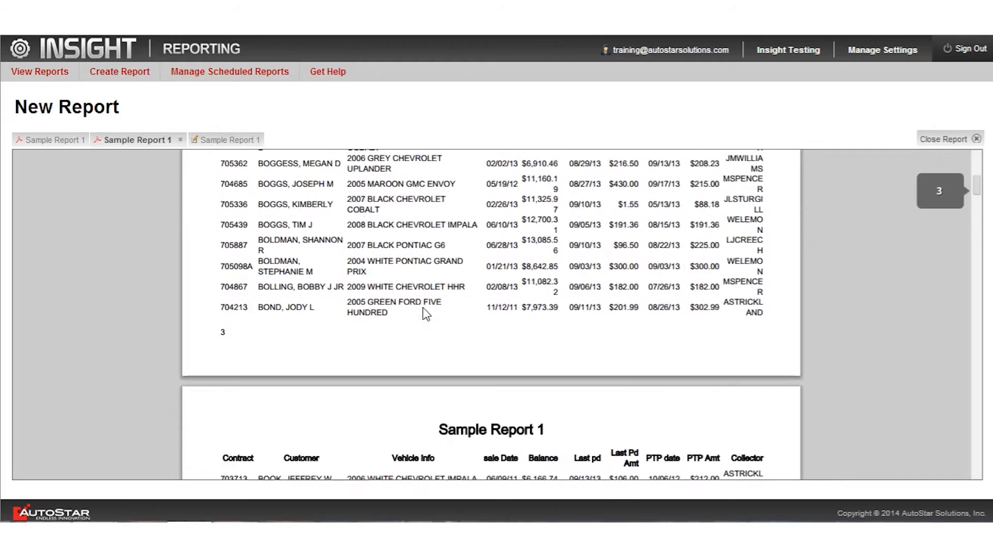
pyautogui.scroll(-5, 426, 314)
pyautogui.scroll(-15, 425, 314)
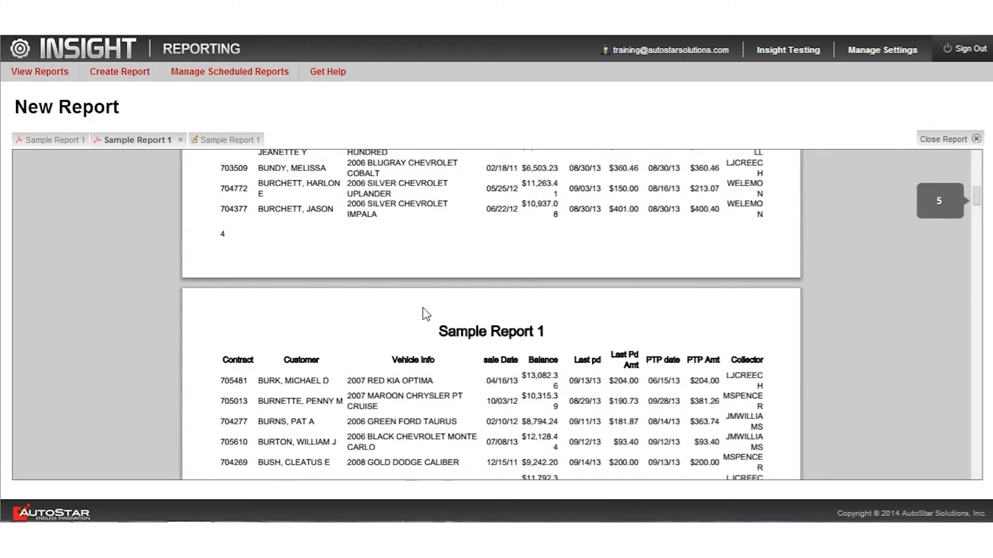
pyautogui.scroll(-20, 425, 313)
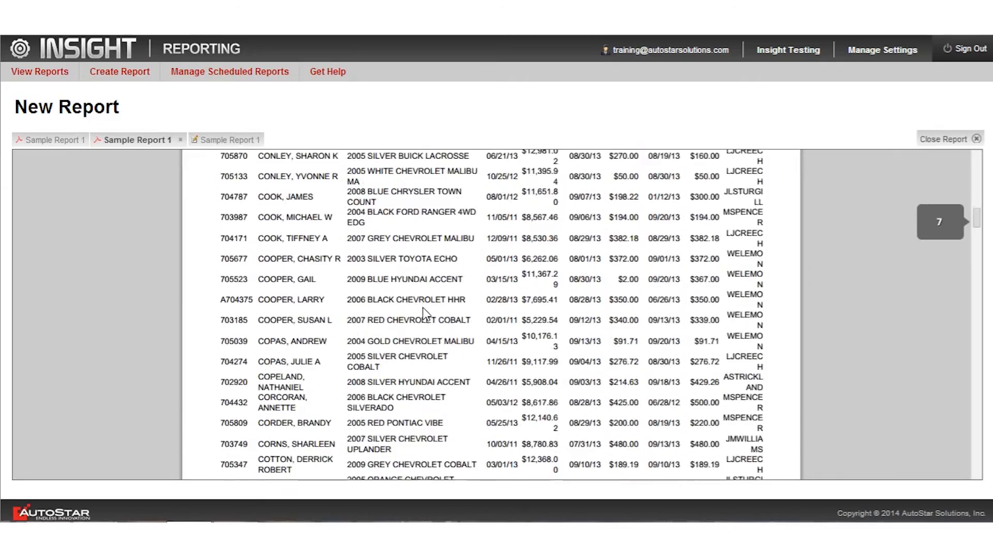
pyautogui.scroll(-5, 425, 313)
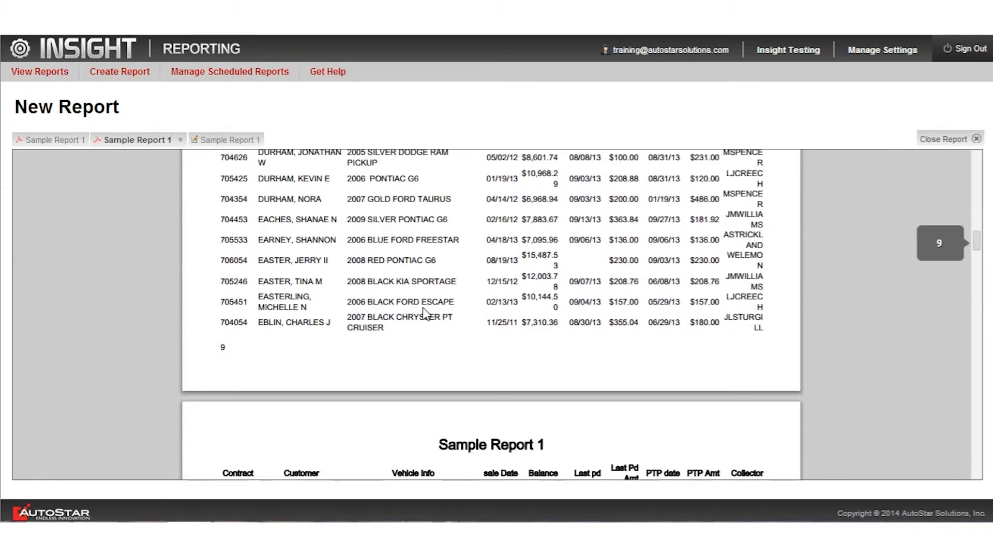
pyautogui.scroll(-5, 424, 312)
pyautogui.scroll(-15, 425, 313)
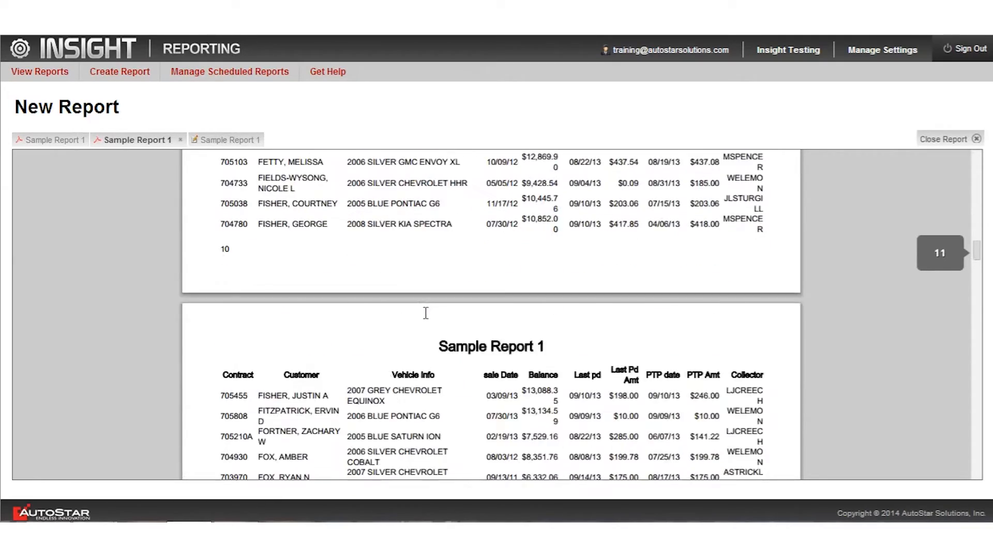
pyautogui.scroll(-8, 424, 312)
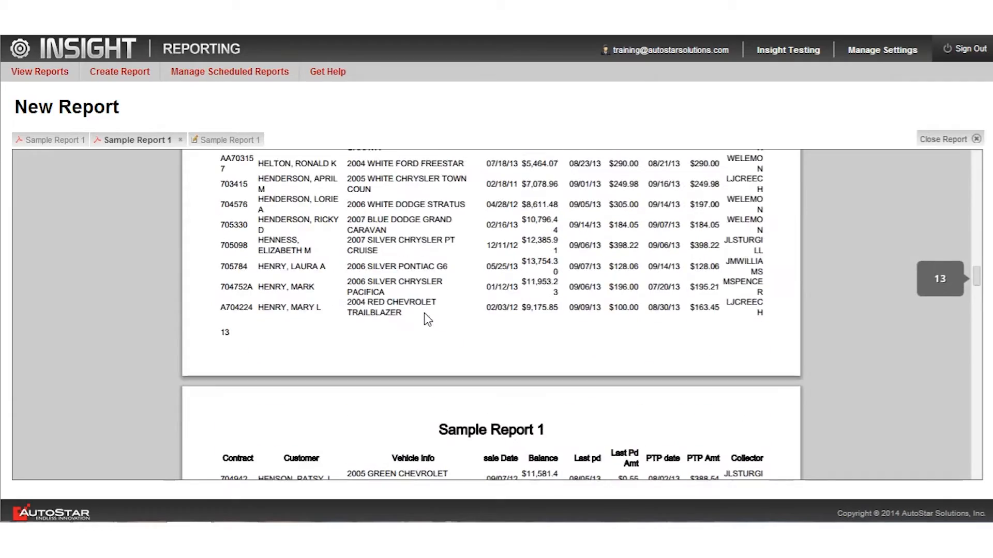
pyautogui.scroll(-8, 465, 269)
pyautogui.scroll(-20, 488, 241)
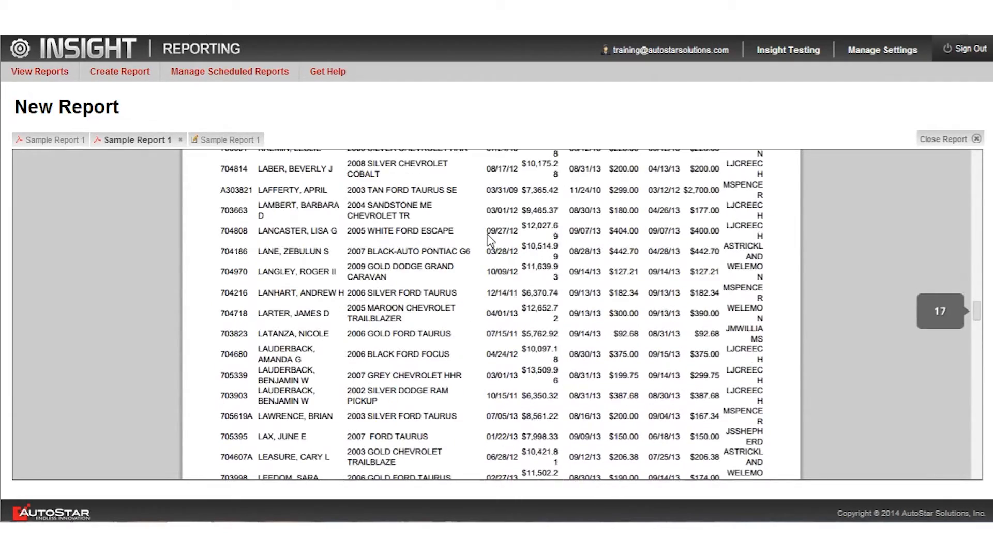
pyautogui.scroll(-20, 488, 237)
pyautogui.scroll(-10, 489, 237)
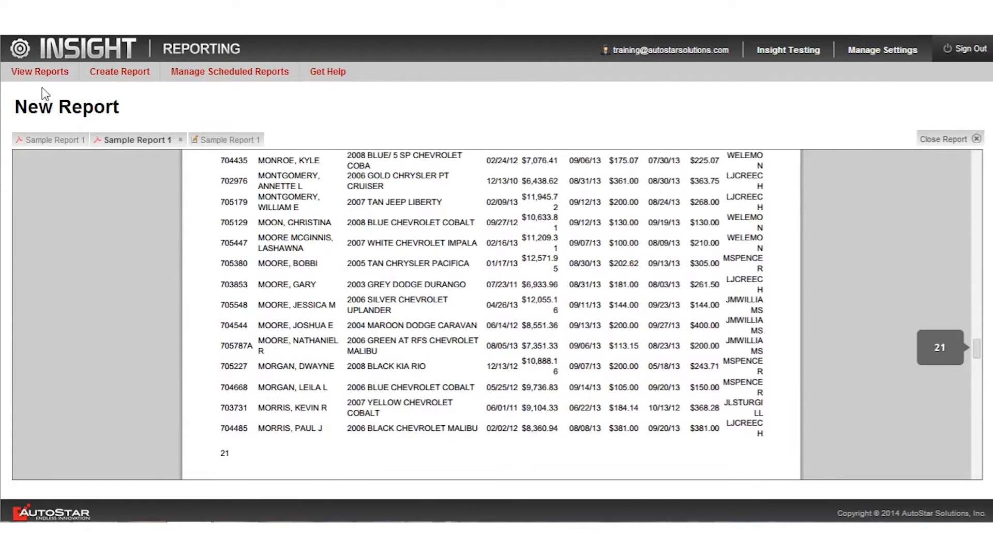
pyautogui.scroll(-8, 281, 238)
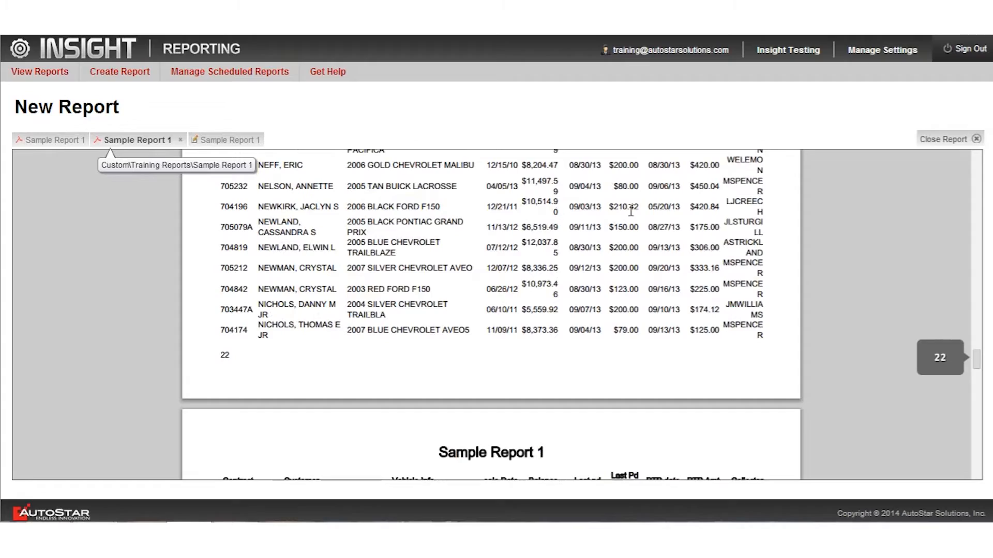
pyautogui.moveTo(977, 358); pyautogui.dragTo(980, 462)
pyautogui.scroll(-5, 740, 433)
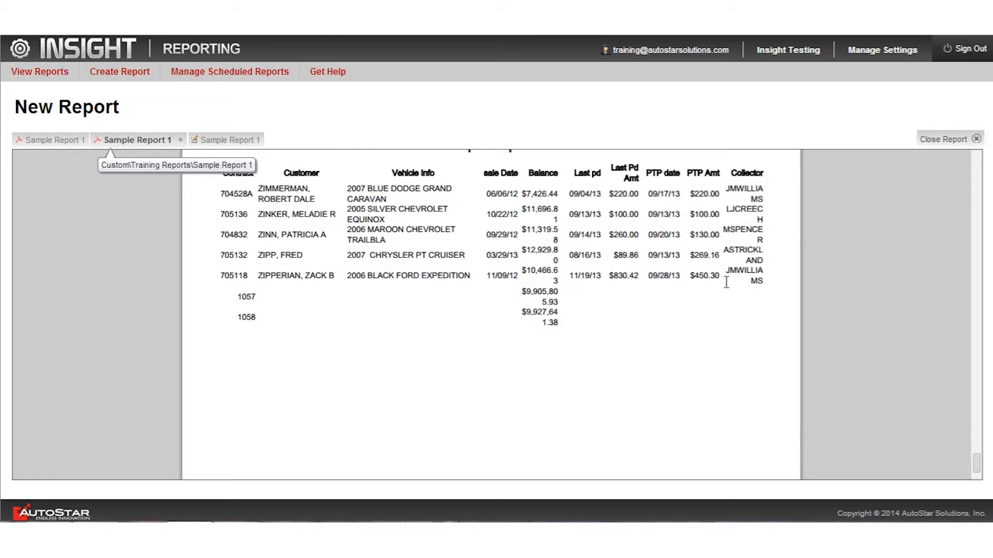
pyautogui.moveTo(975, 470); pyautogui.dragTo(975, 155)
# Add a top border to the company group footer cells across all columns from Contract to Collector.
pyautogui.click(233, 140)
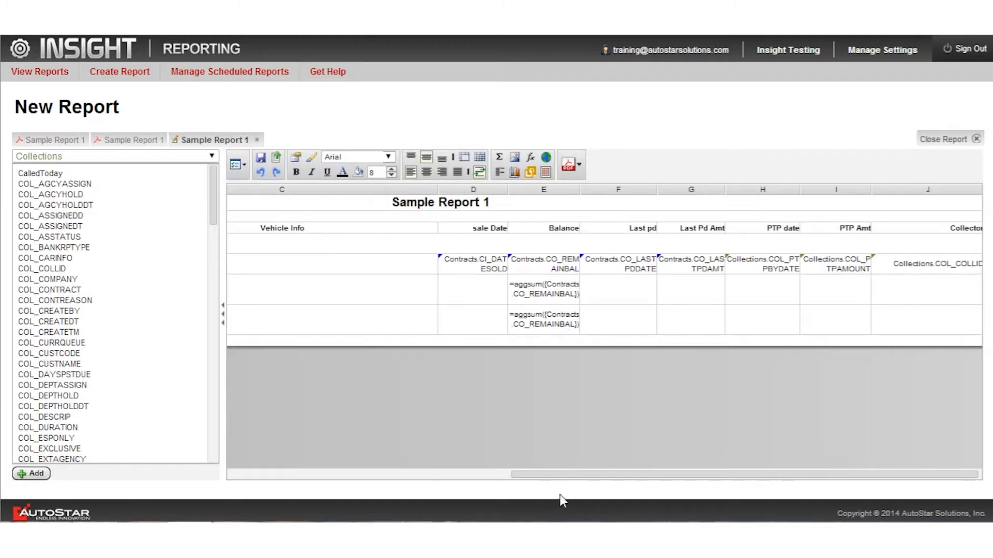
pyautogui.moveTo(565, 477); pyautogui.dragTo(335, 464)
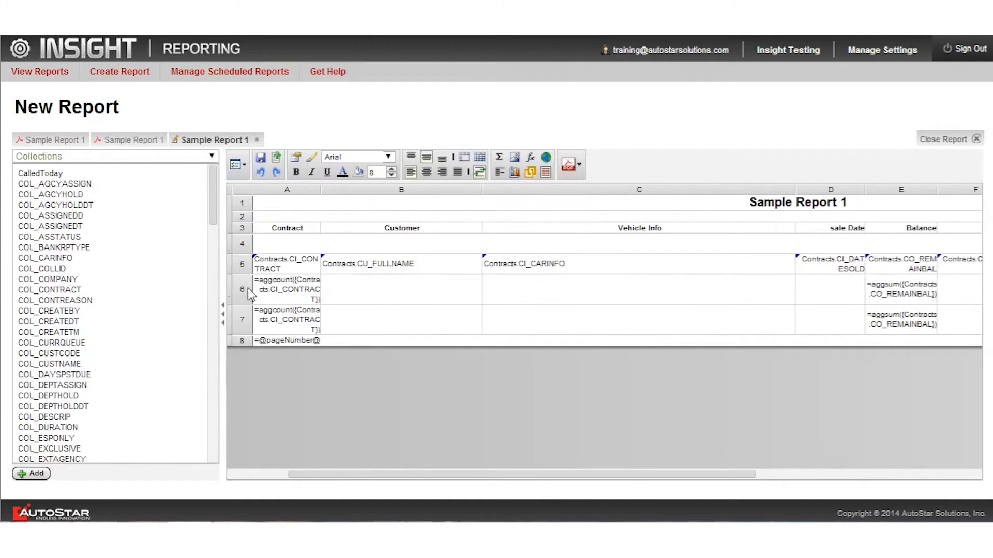
pyautogui.moveTo(359, 475); pyautogui.dragTo(312, 472)
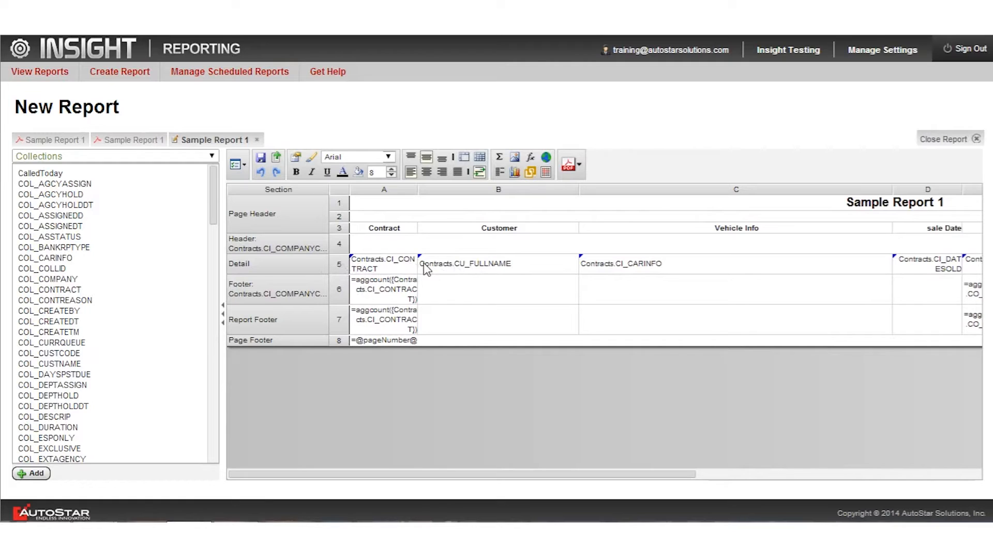
pyautogui.click(382, 288)
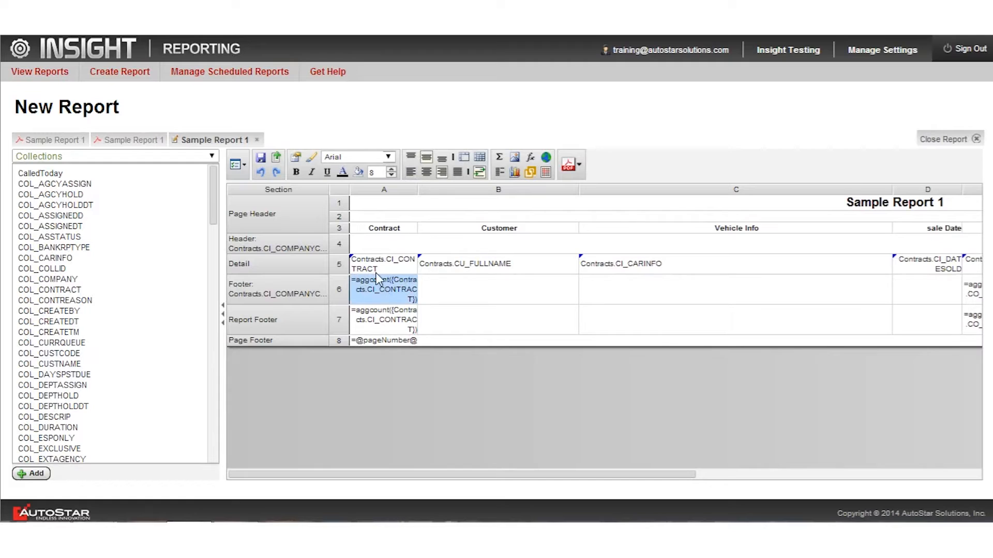
pyautogui.moveTo(479, 474); pyautogui.dragTo(780, 485)
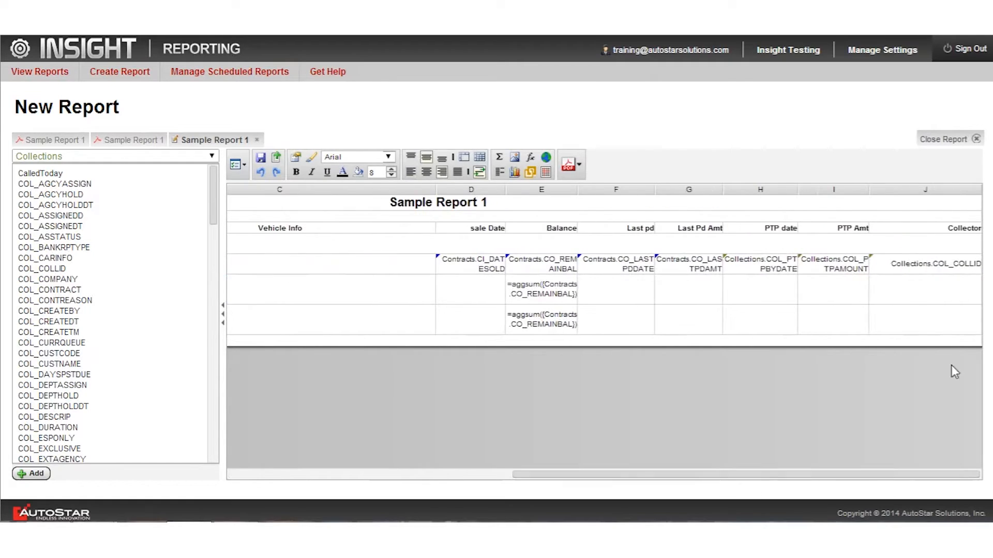
pyautogui.click(959, 290)
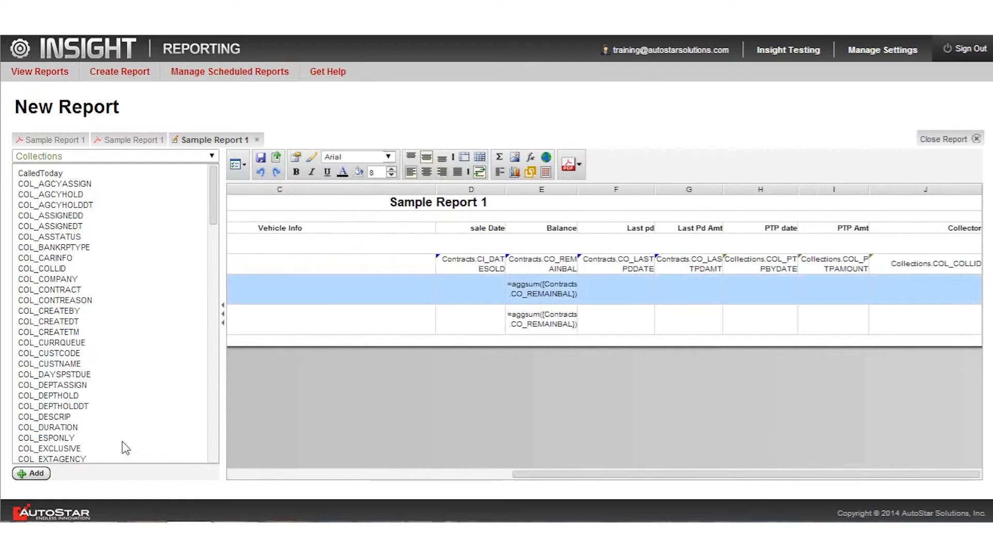
pyautogui.click(295, 157)
pyautogui.click(421, 214)
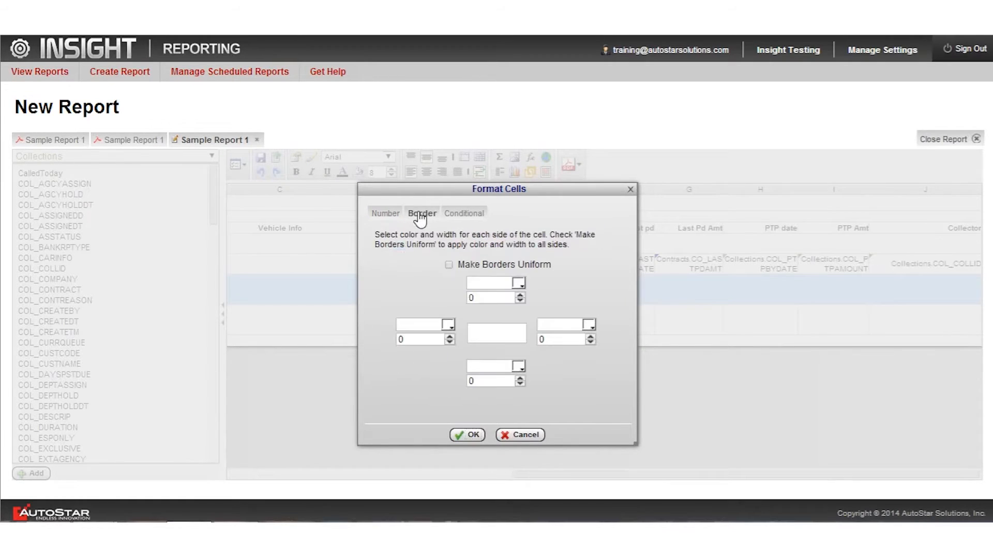
pyautogui.click(520, 295)
pyautogui.click(469, 436)
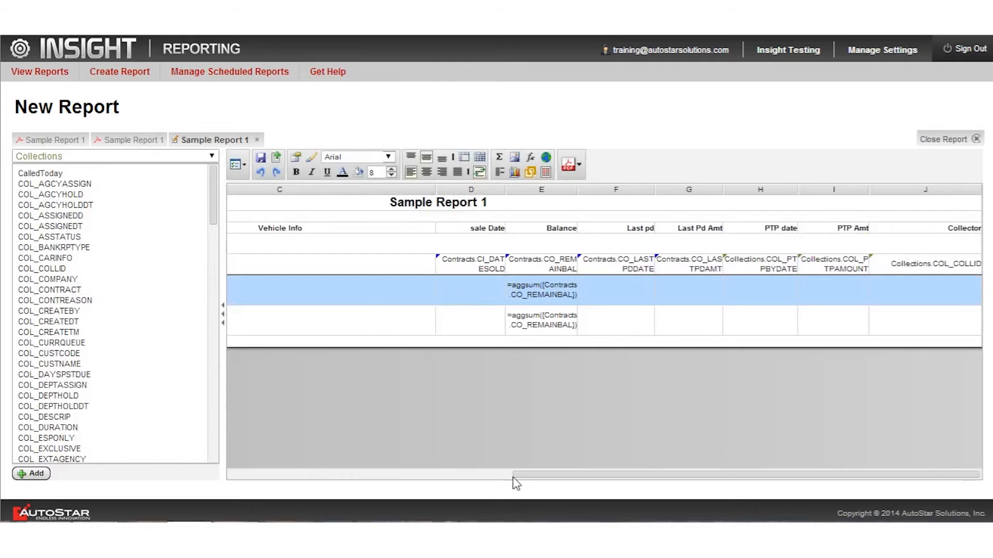
pyautogui.moveTo(638, 473); pyautogui.dragTo(288, 443)
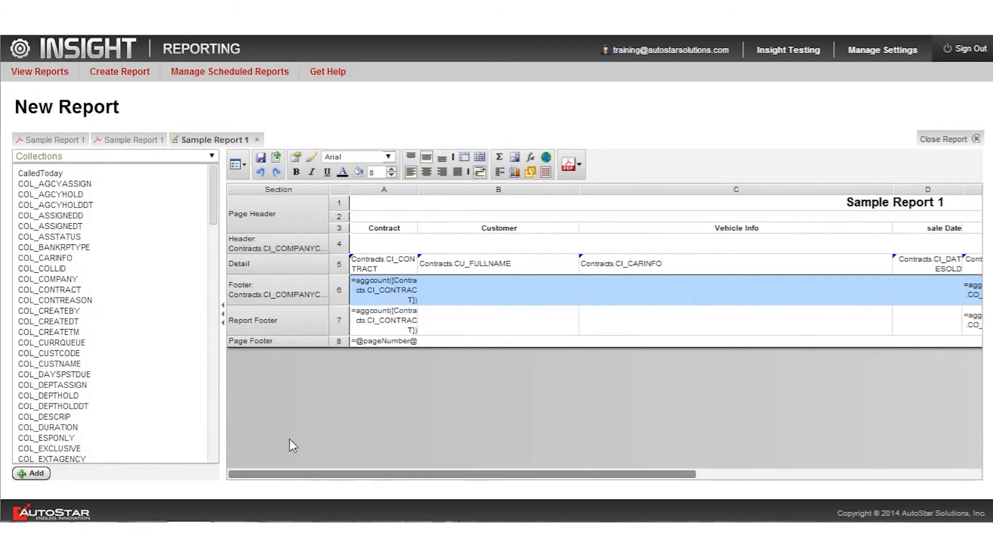
# Add a black bottom border of width 2 to the column header cells from Contract to Collector.
pyautogui.click(361, 231)
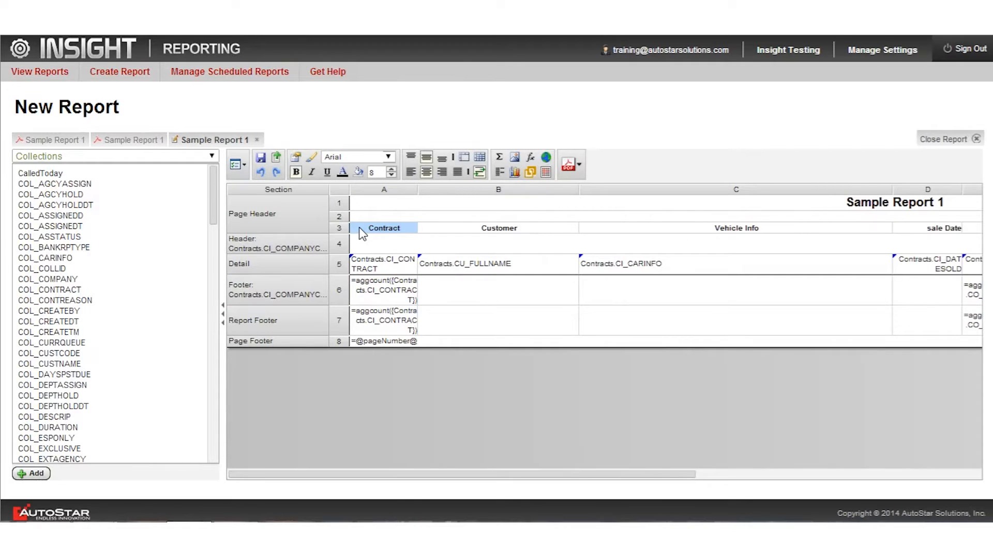
pyautogui.moveTo(627, 474); pyautogui.dragTo(947, 442)
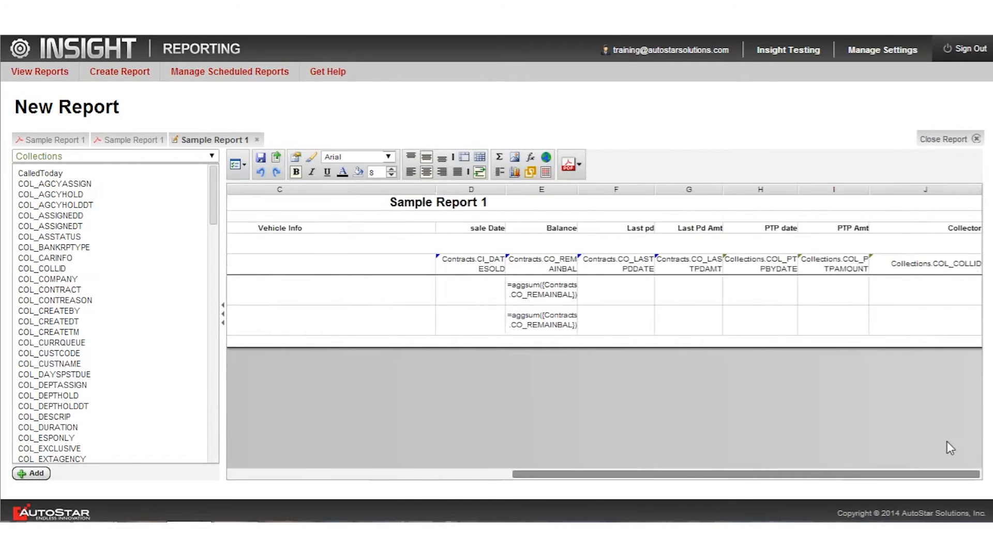
pyautogui.click(966, 228)
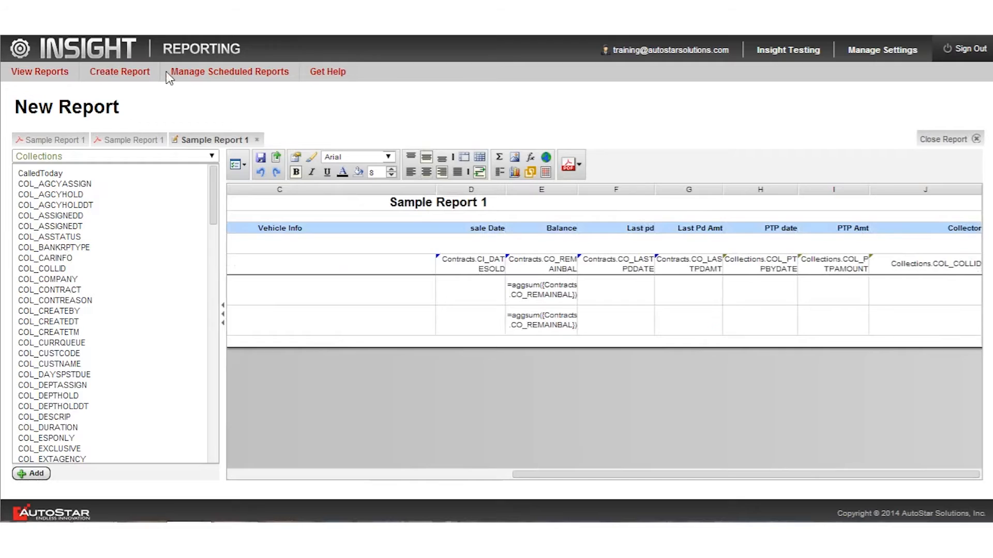
pyautogui.click(296, 158)
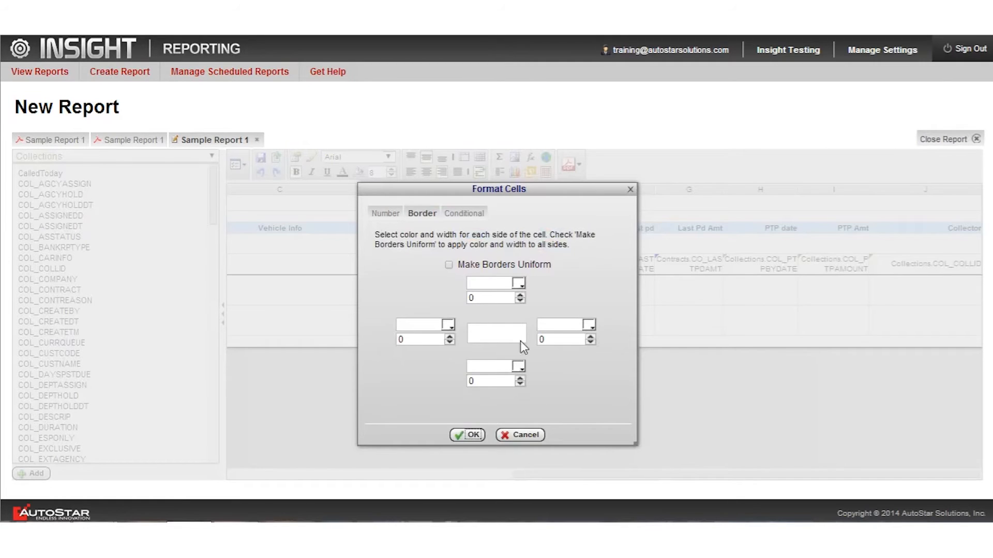
pyautogui.click(520, 379)
pyautogui.click(522, 378)
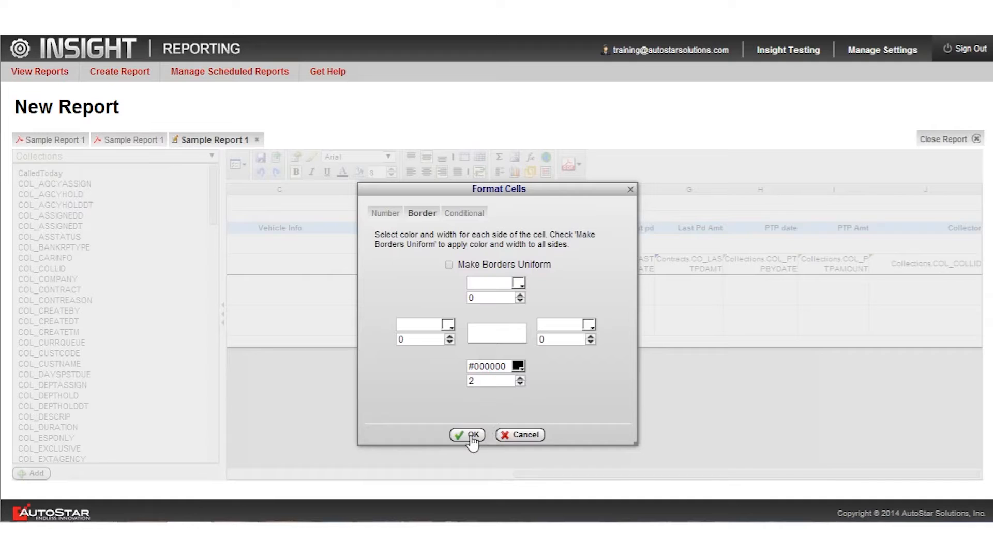
pyautogui.click(471, 436)
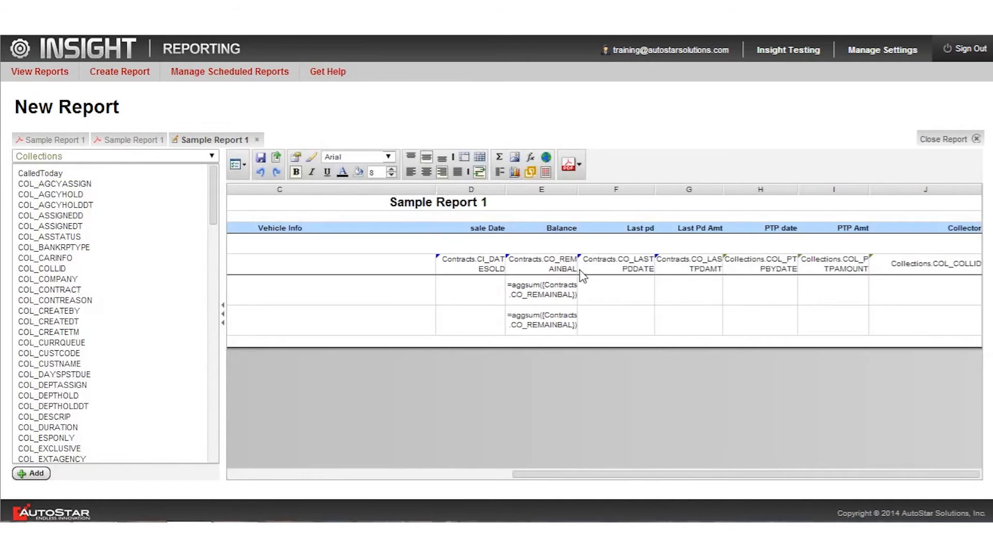
pyautogui.moveTo(597, 471); pyautogui.dragTo(277, 474)
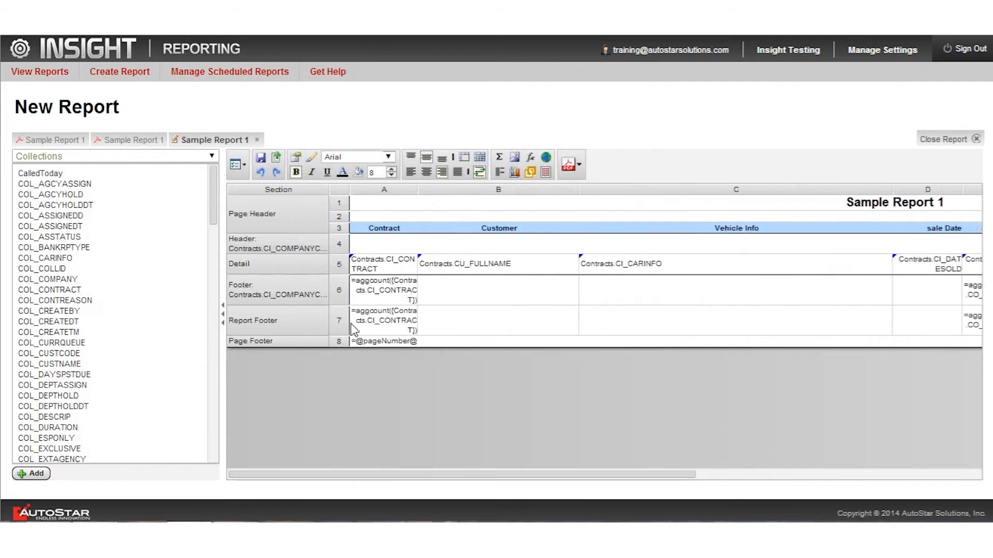
pyautogui.click(385, 244)
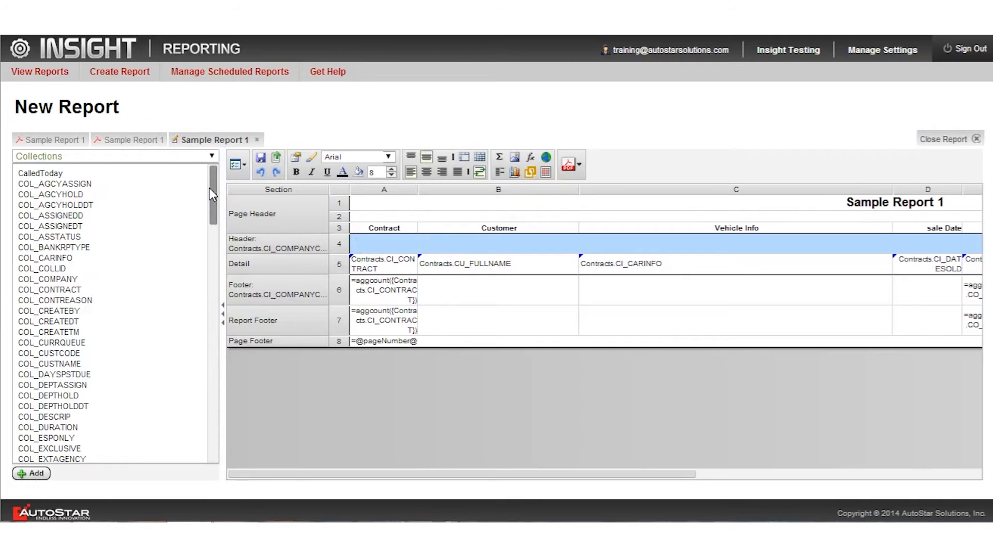
# Give the Sample Report 1 title cell in the page header a uniform black border of width 3 on all sides.
pyautogui.click(462, 205)
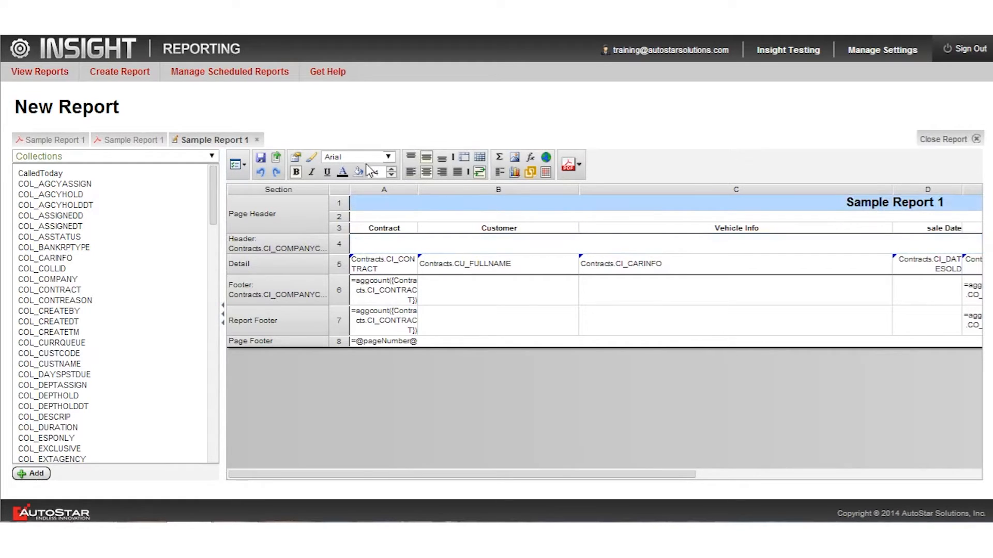
pyautogui.click(295, 157)
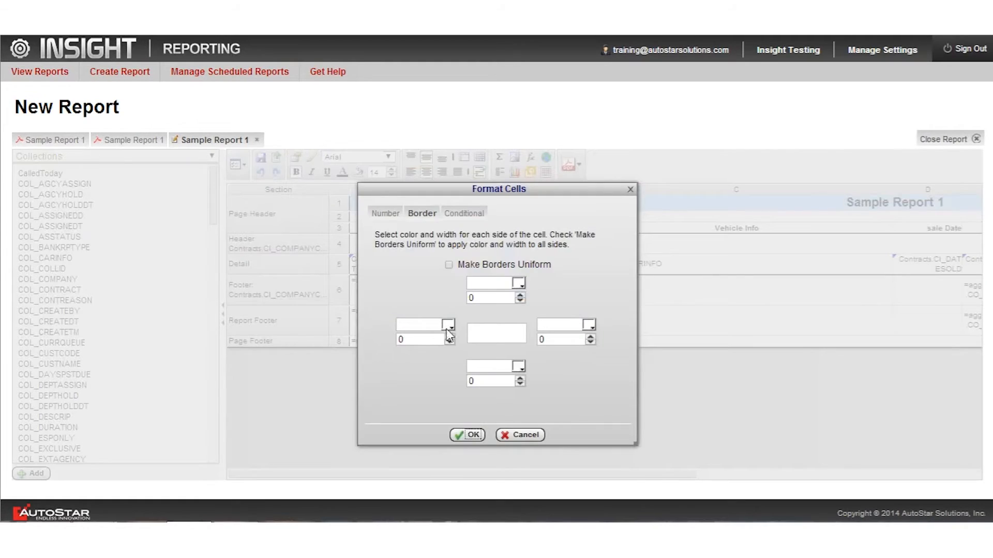
pyautogui.click(520, 295)
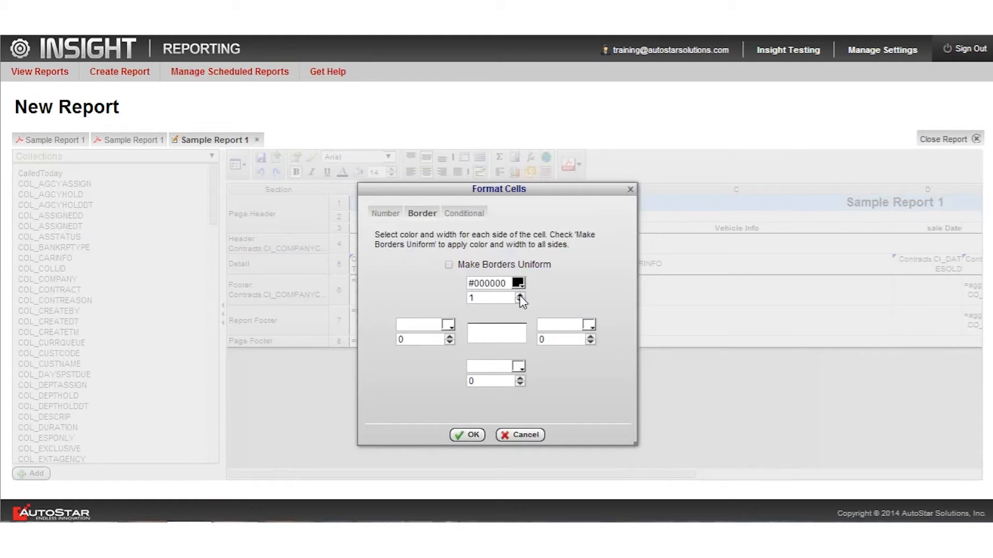
pyautogui.click(520, 295)
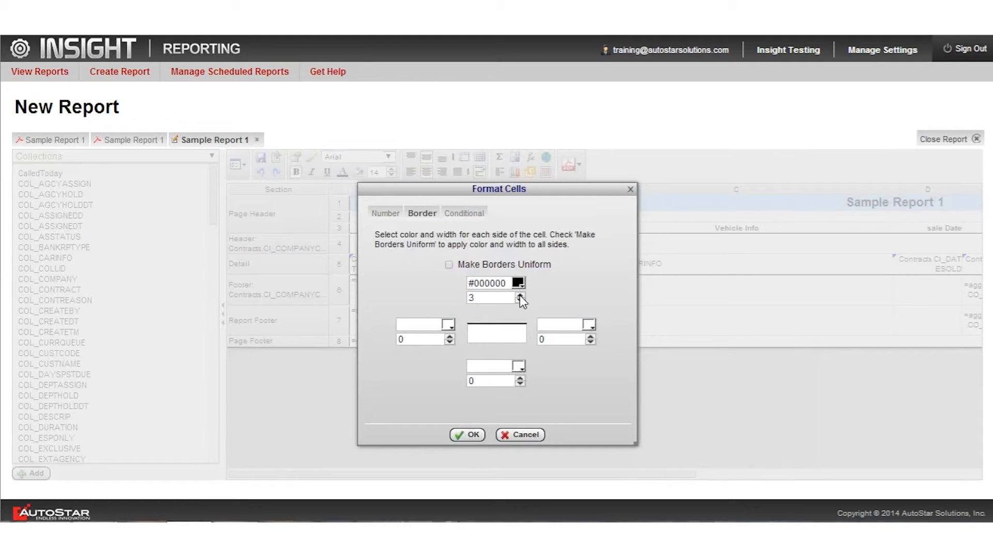
pyautogui.click(448, 336)
pyautogui.click(449, 337)
pyautogui.click(449, 337)
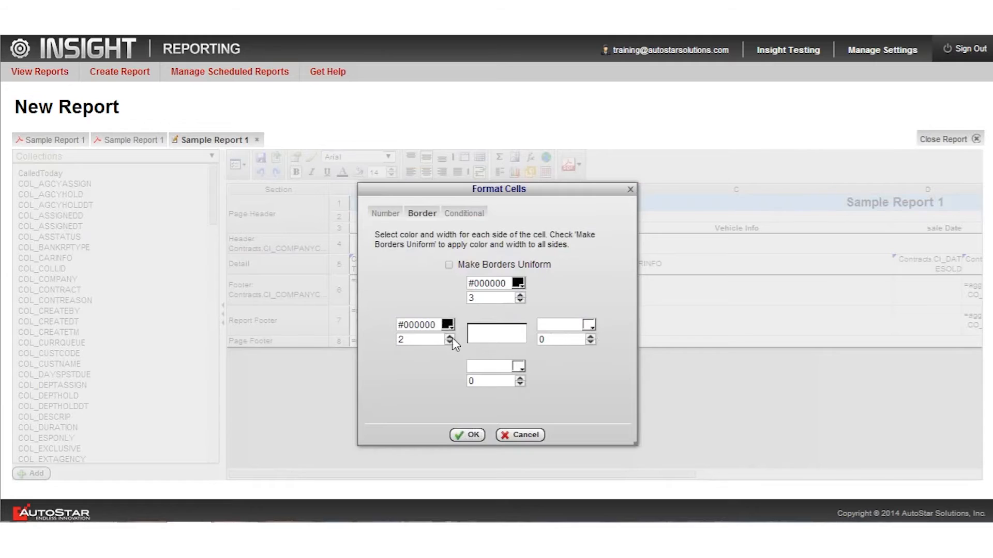
pyautogui.click(590, 337)
pyautogui.click(590, 336)
pyautogui.click(590, 336)
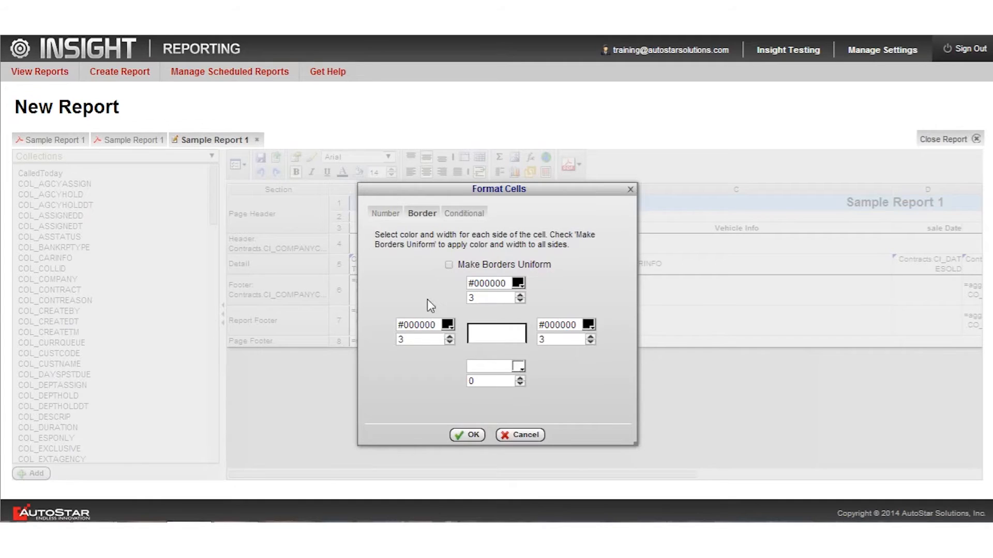
pyautogui.click(449, 265)
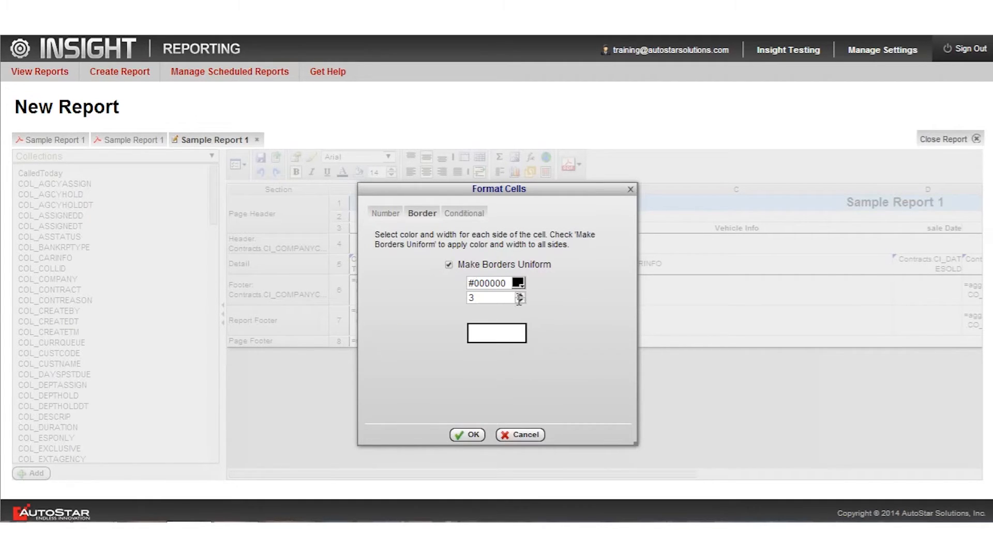
pyautogui.click(472, 435)
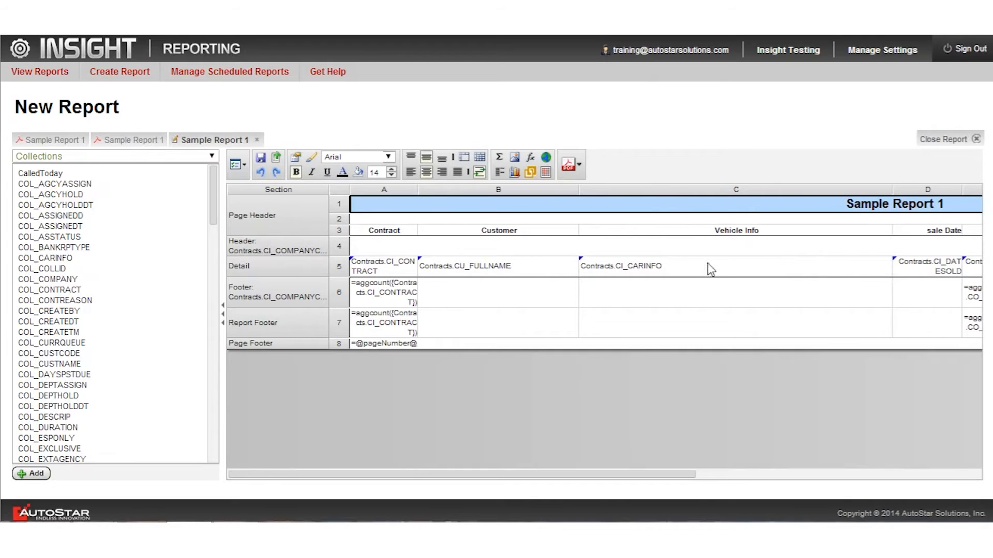
# Save Sample Report 1 and close it.
pyautogui.click(261, 158)
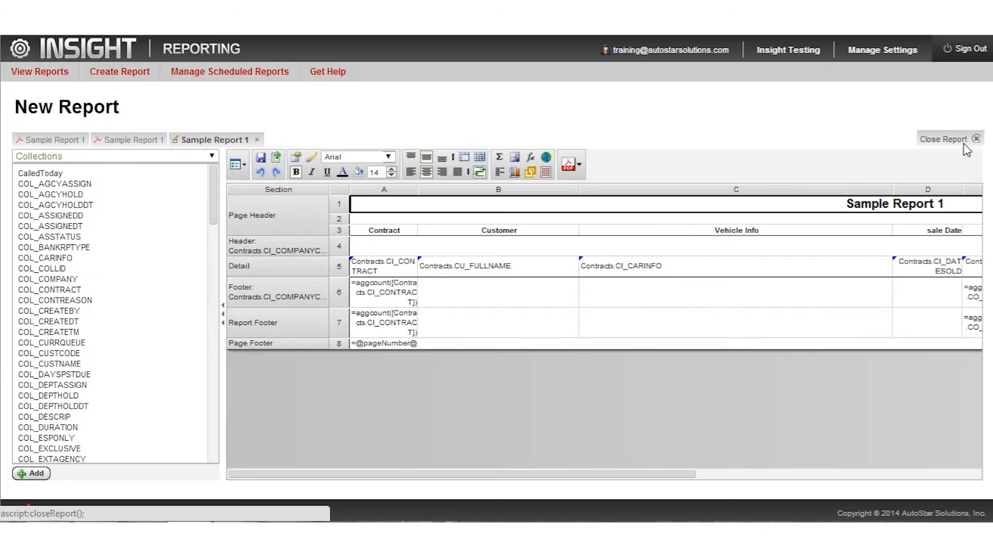
pyautogui.click(976, 140)
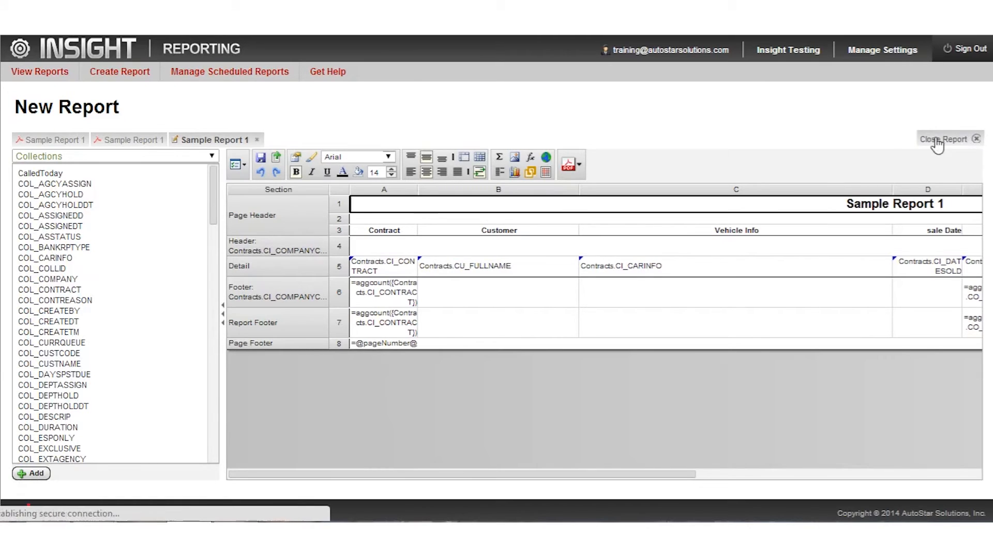
# Sign back in with the training account's user name and password.
pyautogui.click(472, 258)
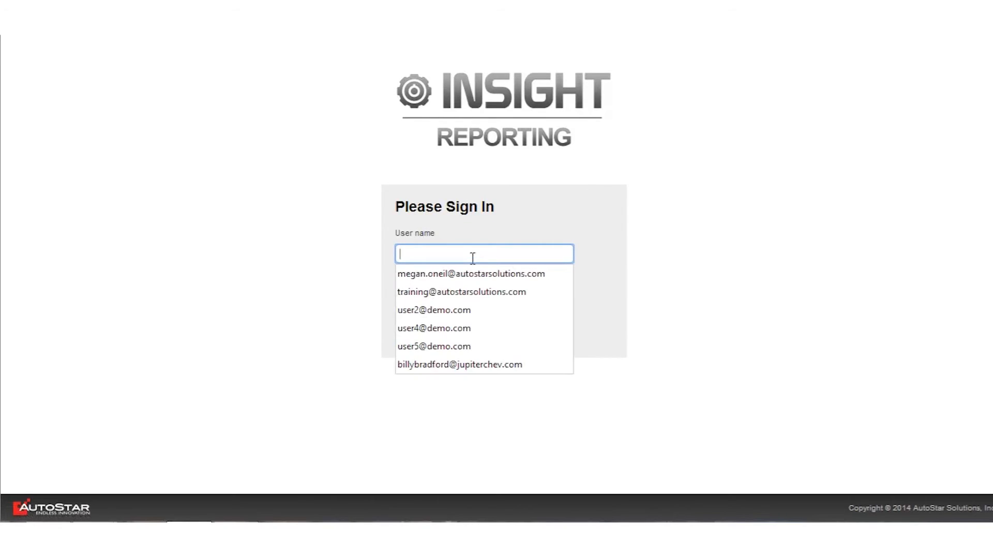
pyautogui.click(478, 292)
pyautogui.click(445, 295)
pyautogui.write('•••••••••')
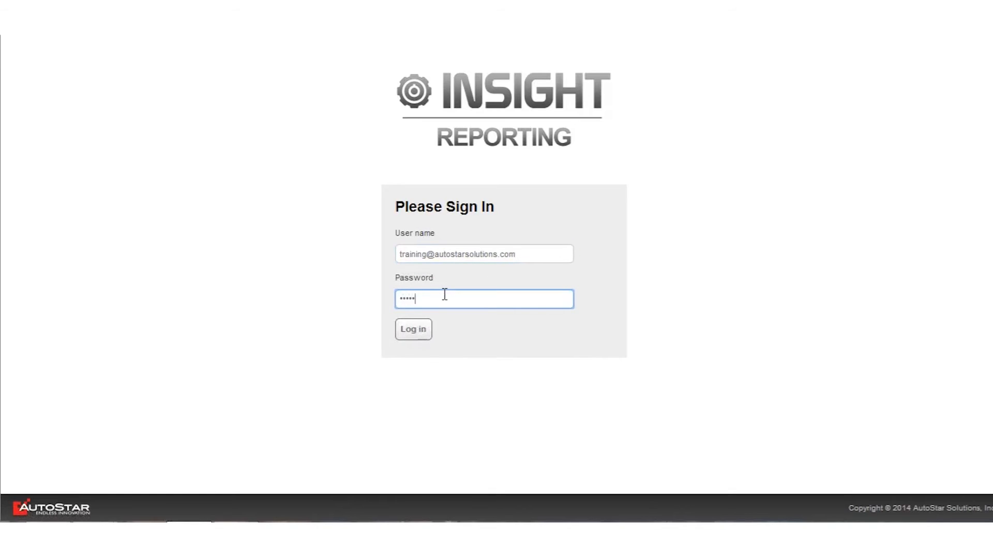
pyautogui.press('Return')
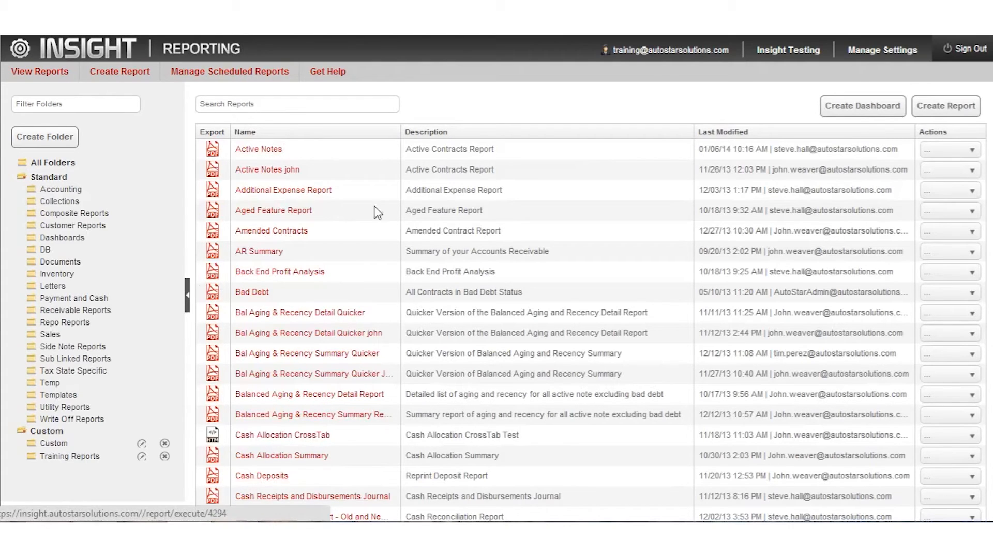
# Open Sample Report 1 from the Training Reports folder for editing.
pyautogui.click(68, 458)
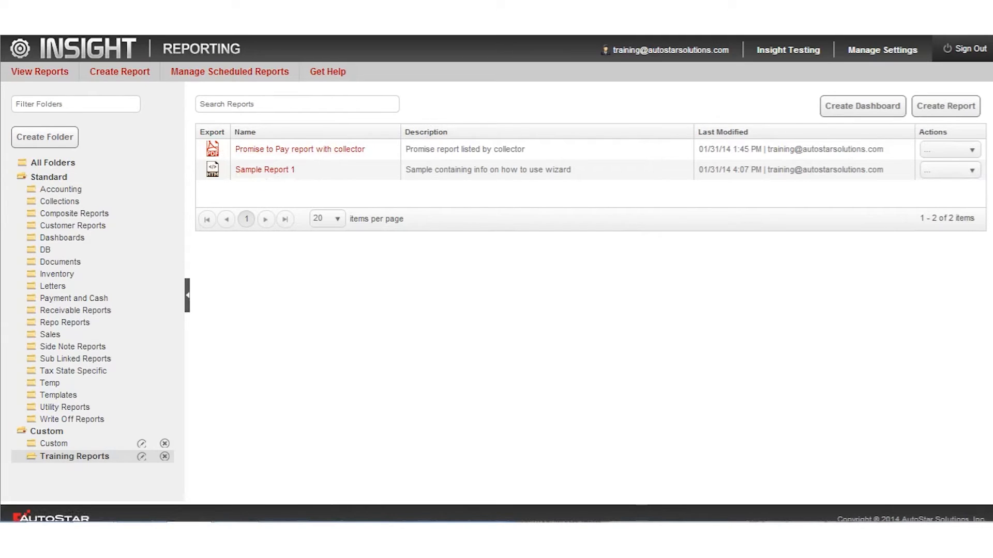
pyautogui.click(973, 177)
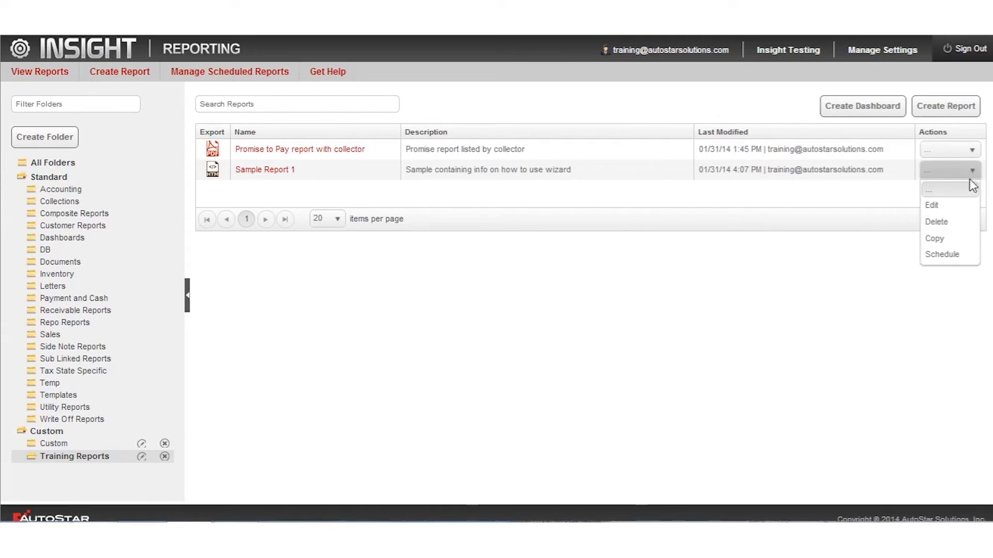
pyautogui.click(939, 206)
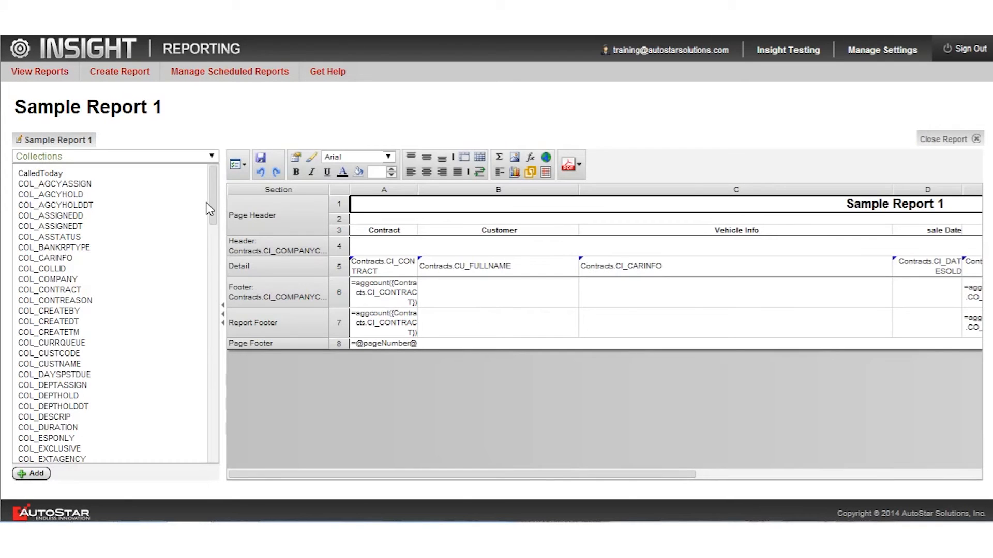
# Set the report's default export type to PDF and its page orientation to Landscape in the report options.
pyautogui.click(237, 165)
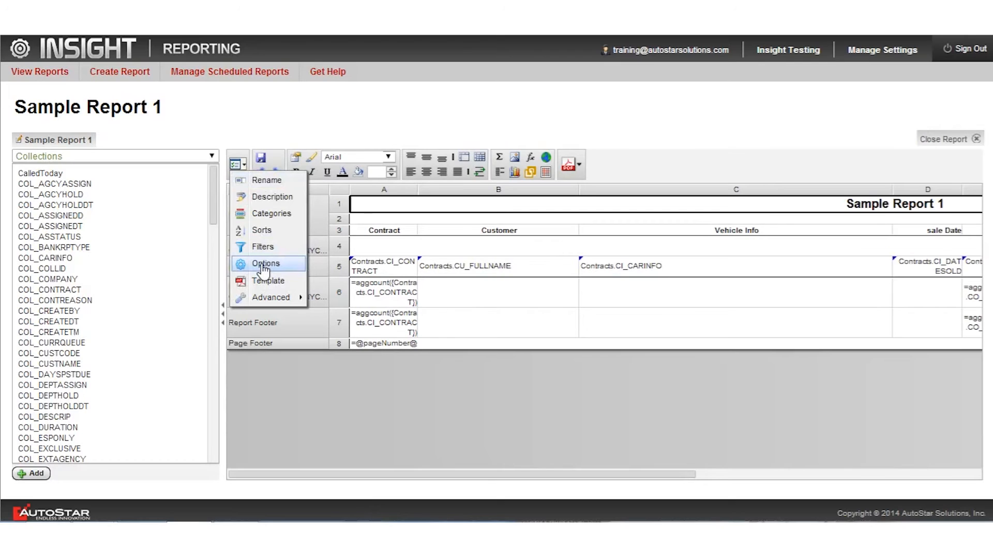
pyautogui.click(264, 265)
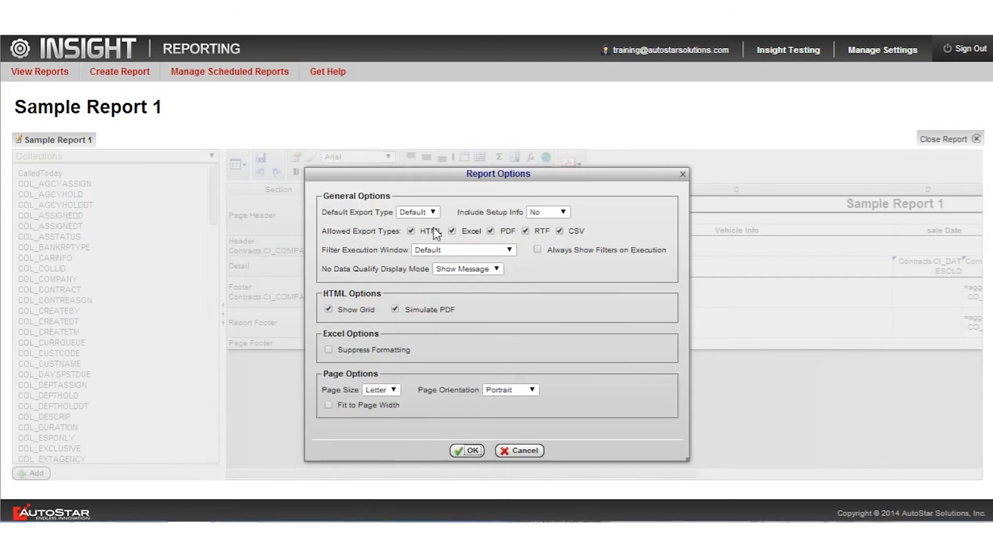
pyautogui.click(433, 213)
pyautogui.click(433, 213)
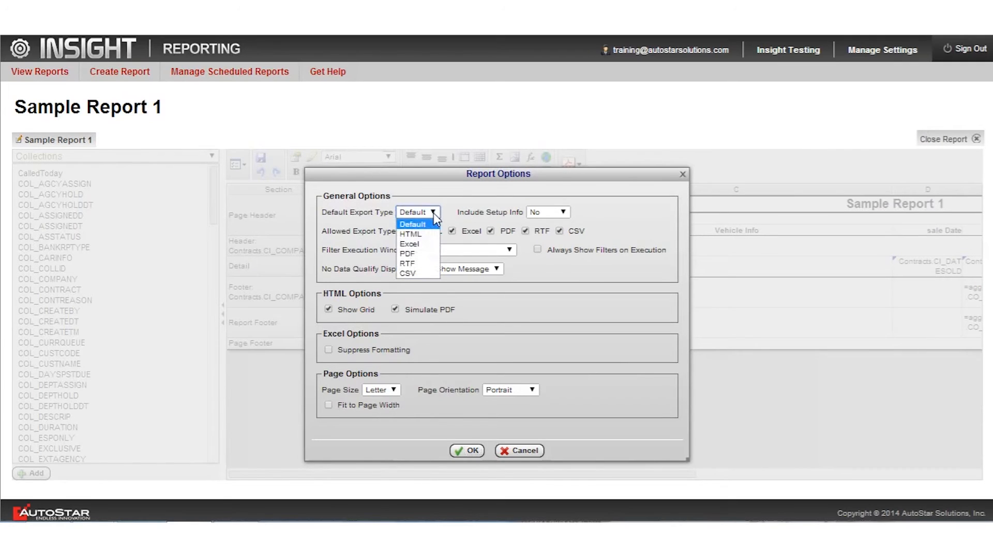
pyautogui.click(421, 254)
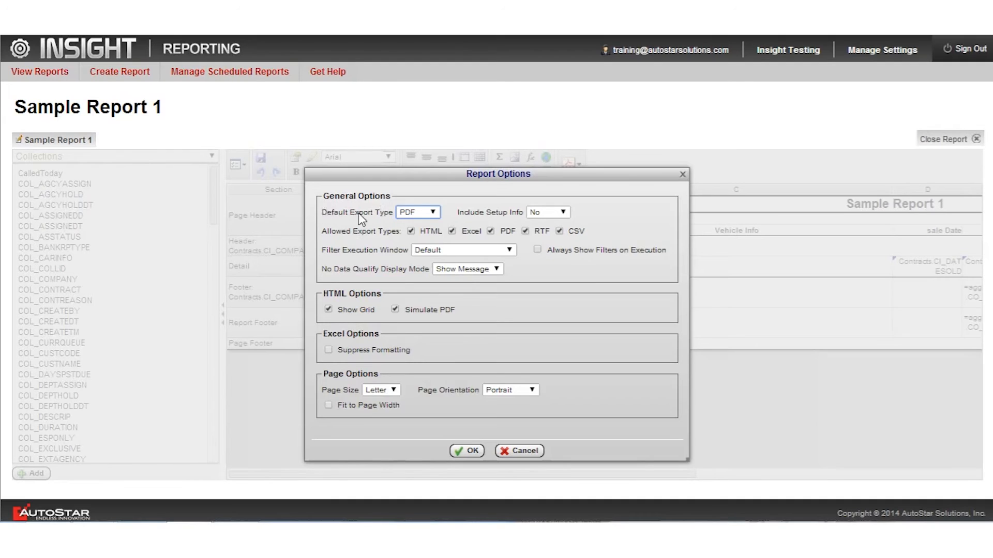
pyautogui.click(536, 250)
pyautogui.click(537, 249)
pyautogui.click(531, 391)
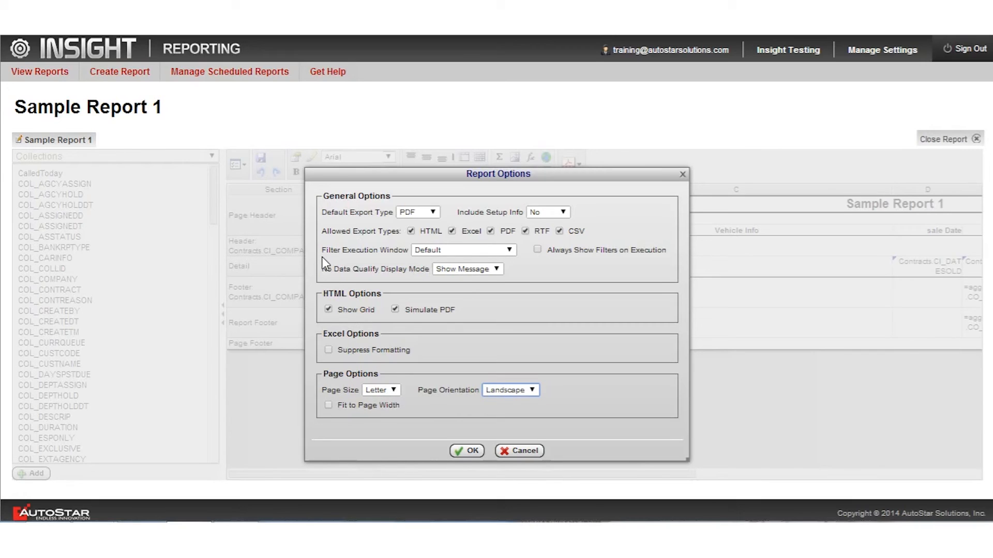
pyautogui.click(471, 452)
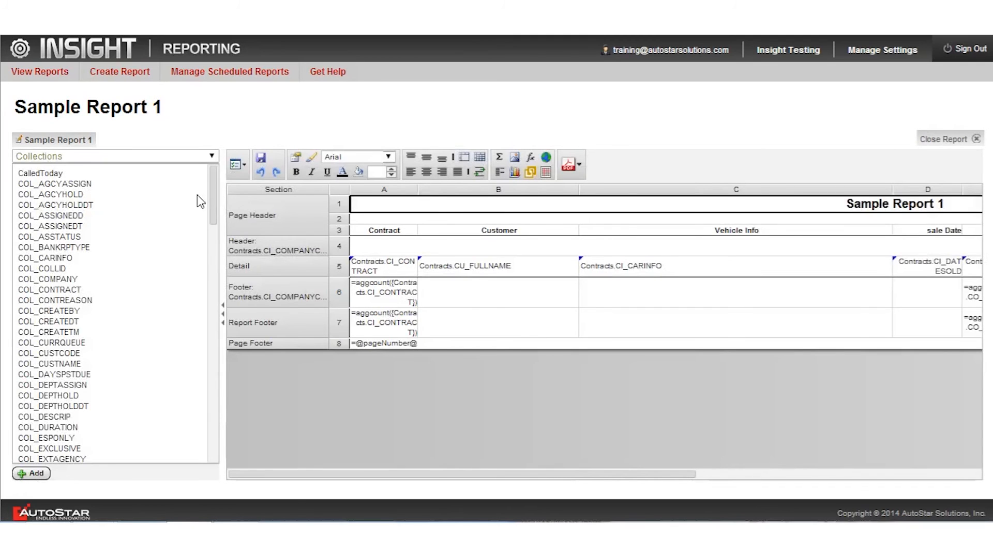
# Rename the report as Basic Information, keeping it in the Training Reports folder.
pyautogui.click(237, 164)
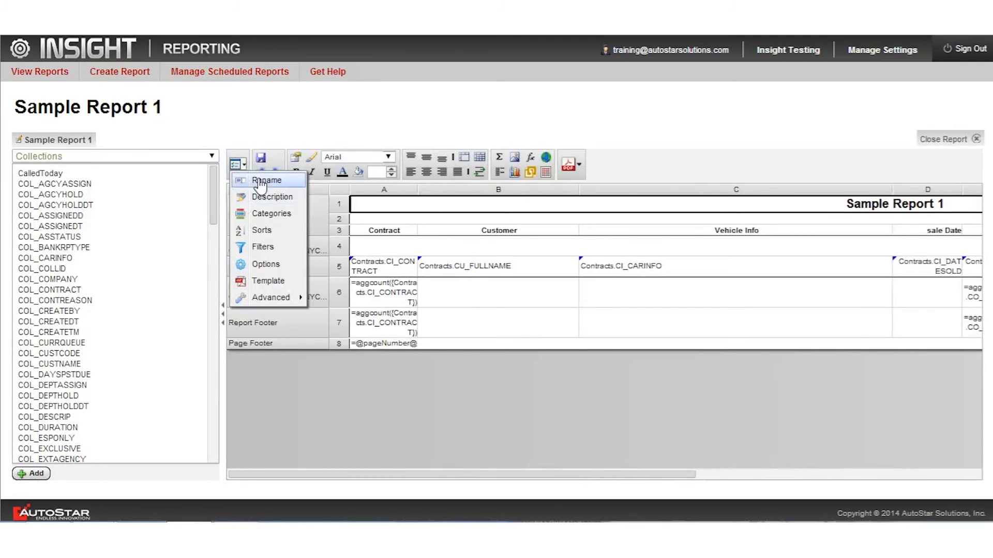
pyautogui.click(263, 181)
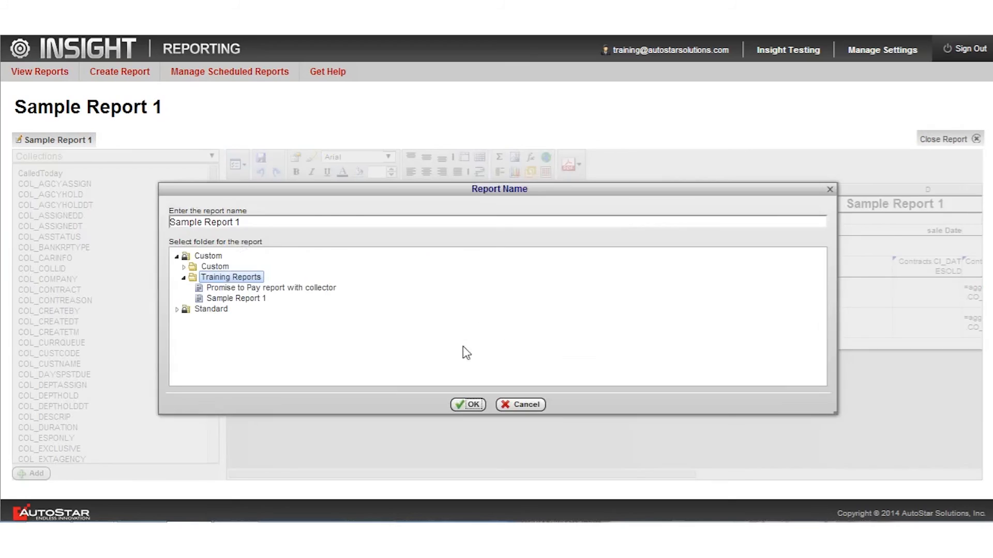
pyautogui.moveTo(241, 222); pyautogui.dragTo(110, 213)
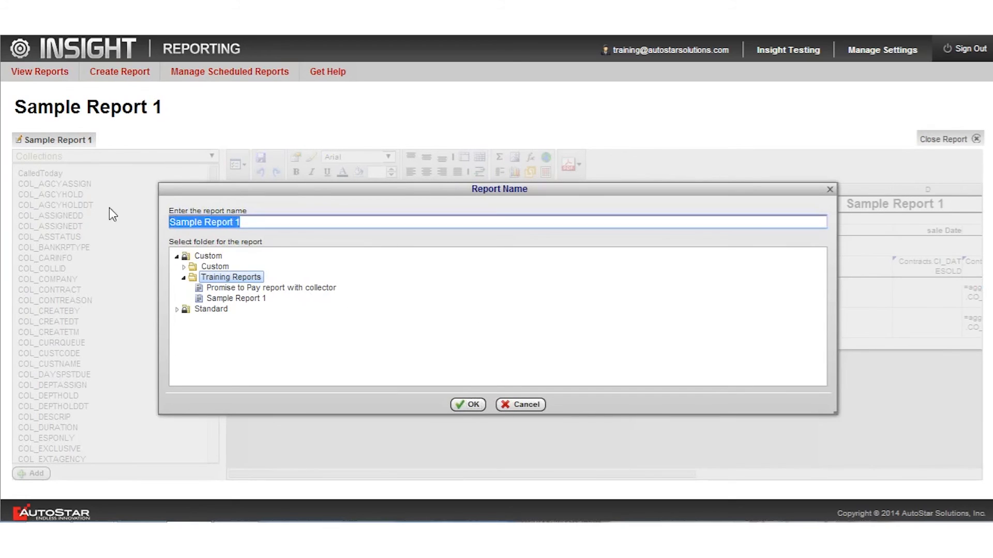
pyautogui.write('Basic')
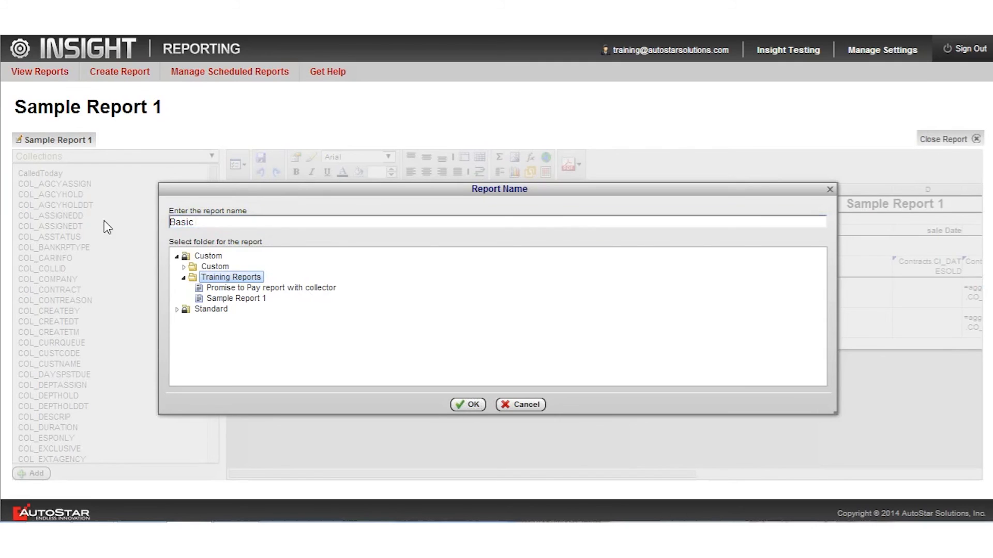
pyautogui.click(208, 224)
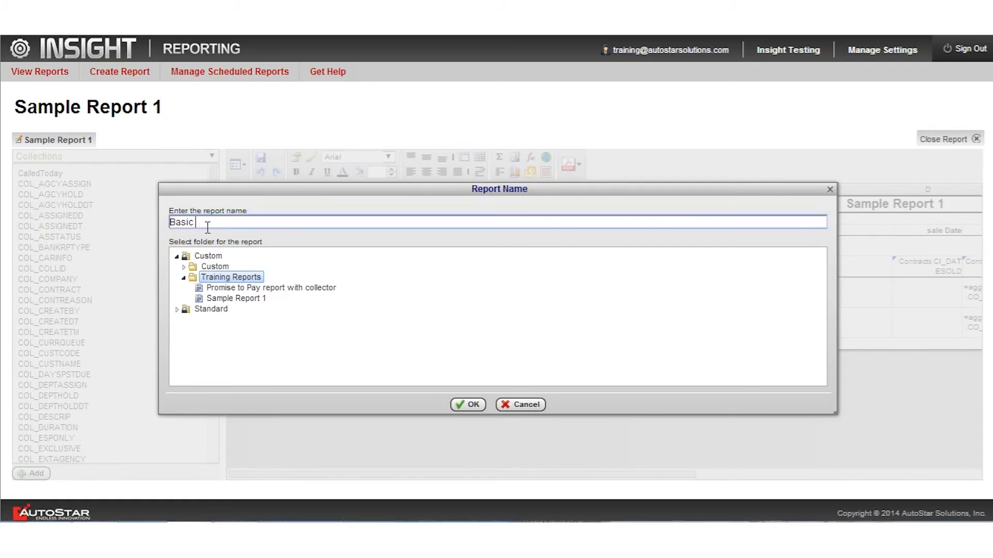
pyautogui.write('Information')
pyautogui.click(466, 403)
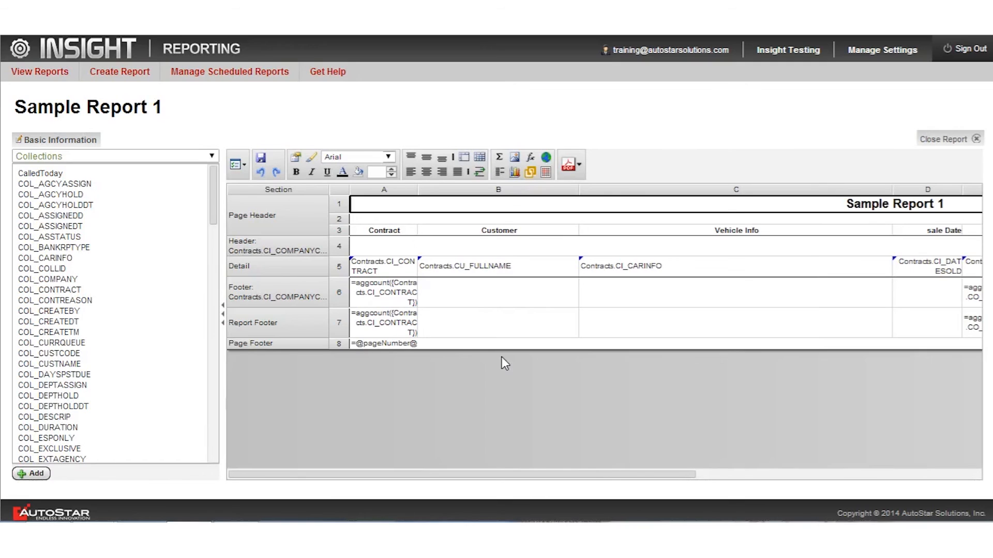
# Save and close the renamed report and show the contents of the Training Reports folder.
pyautogui.click(261, 159)
pyautogui.click(977, 140)
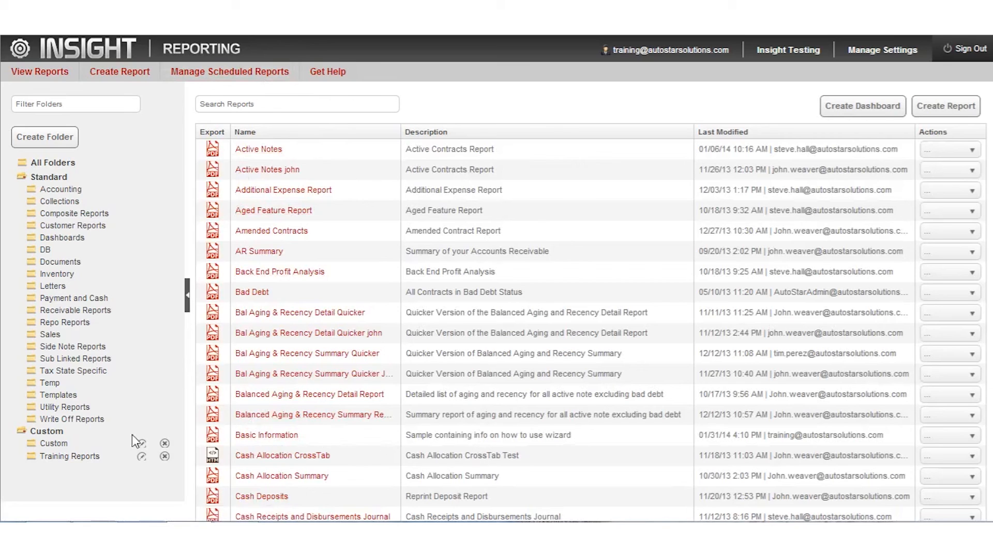
pyautogui.click(72, 456)
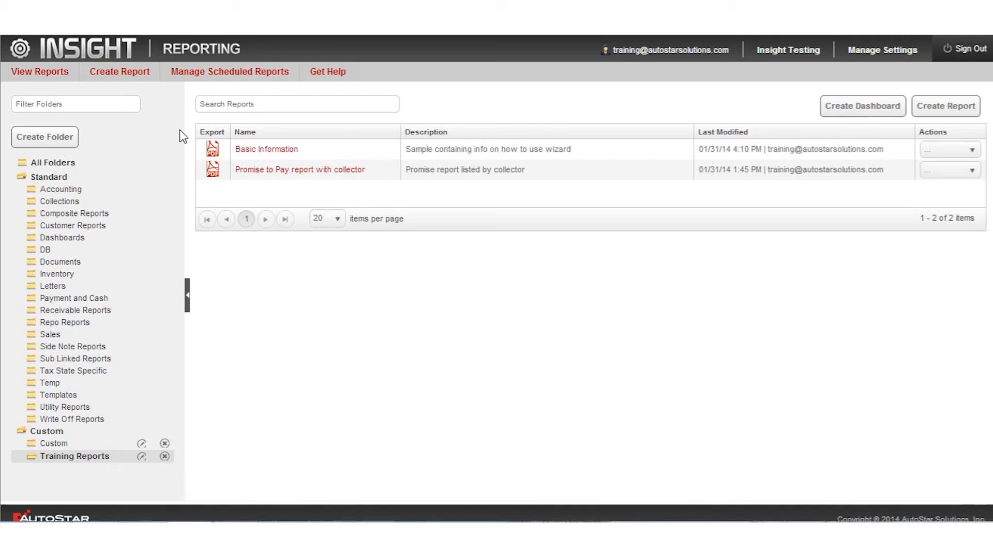
pyautogui.click(971, 176)
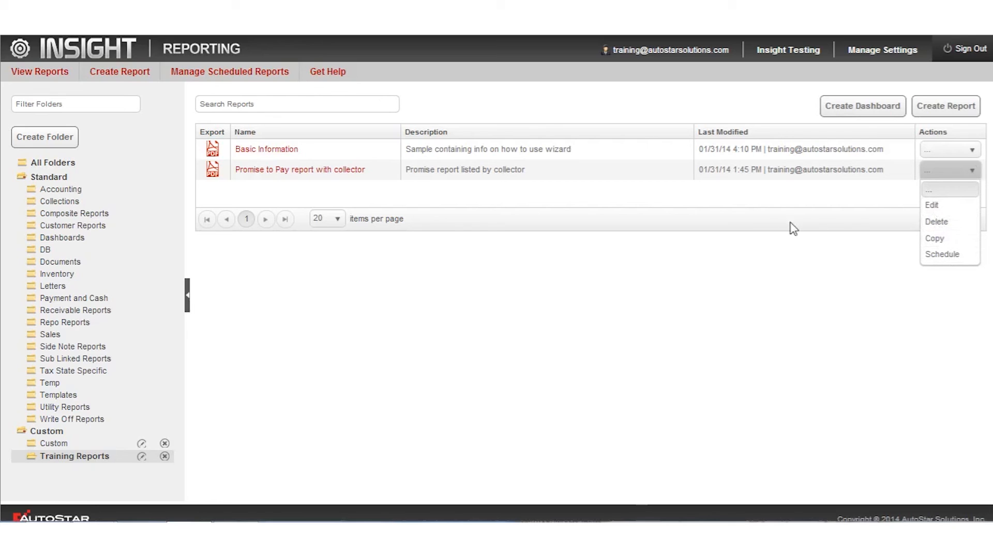
pyautogui.click(309, 295)
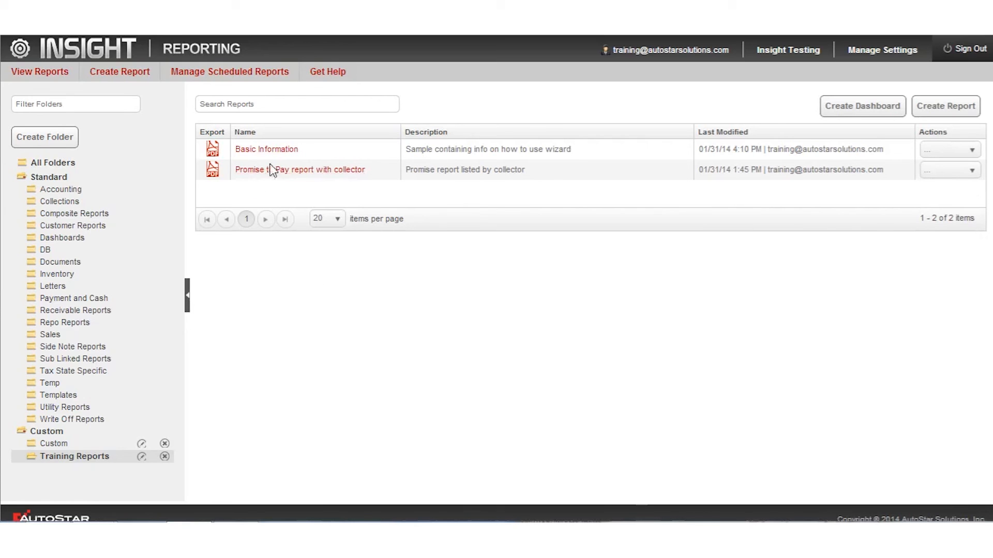